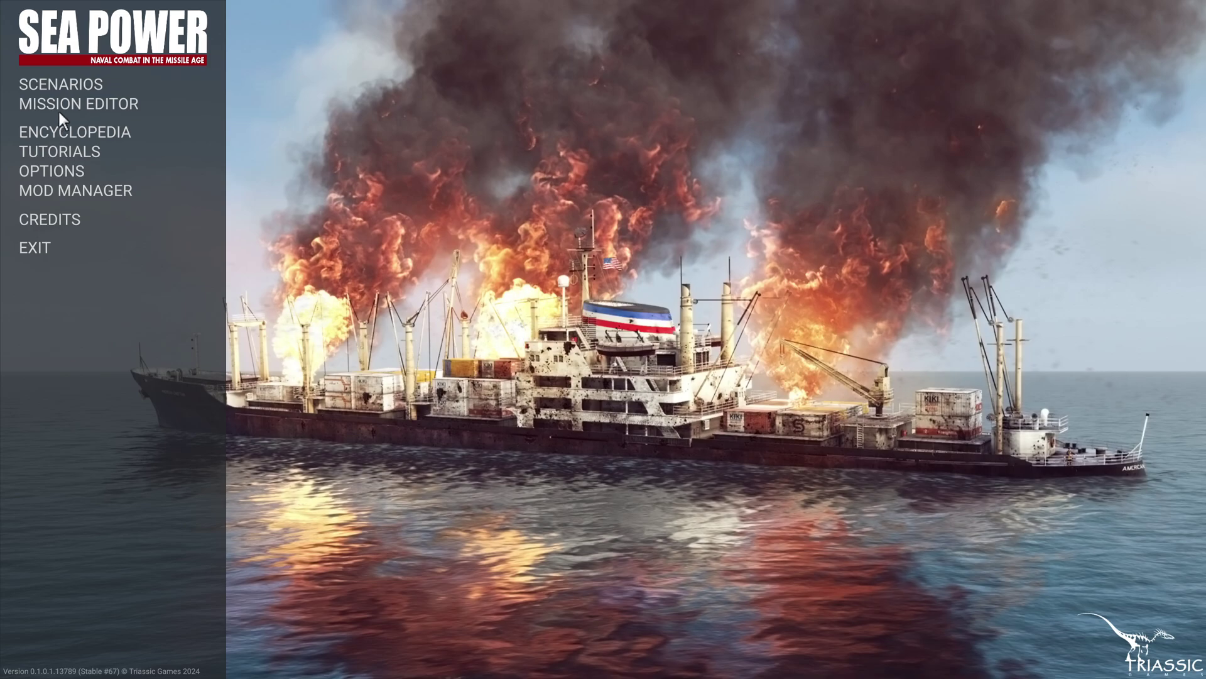
Open the Mission Editor from Sea Power's main menu.
click(62, 105)
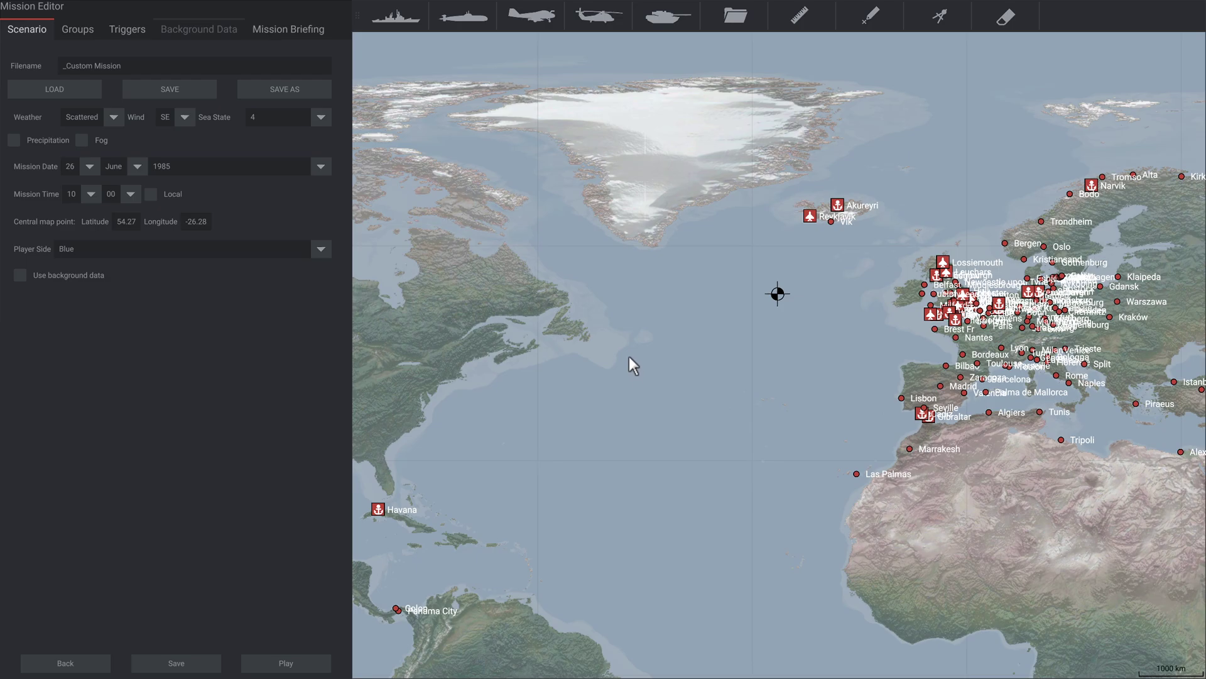
Zoom out and pan the world map to centre on the Middle East.
scroll(629, 357, down, 2)
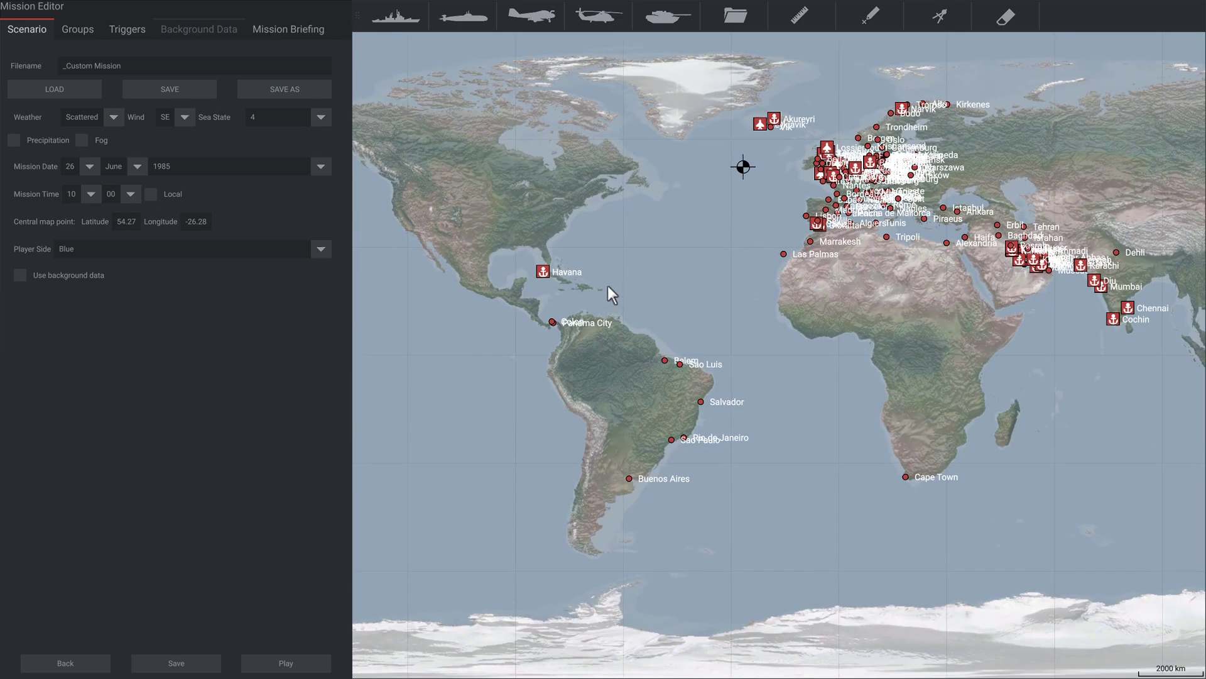
drag(625, 242, 519, 279)
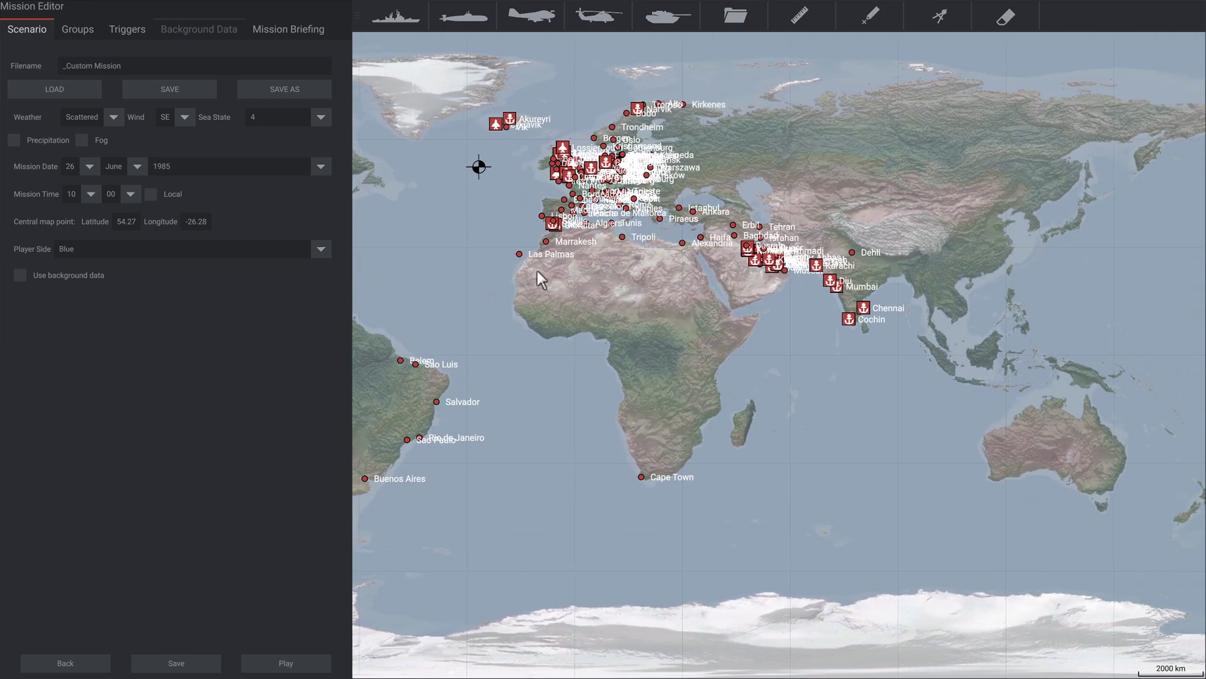
drag(767, 358, 1010, 387)
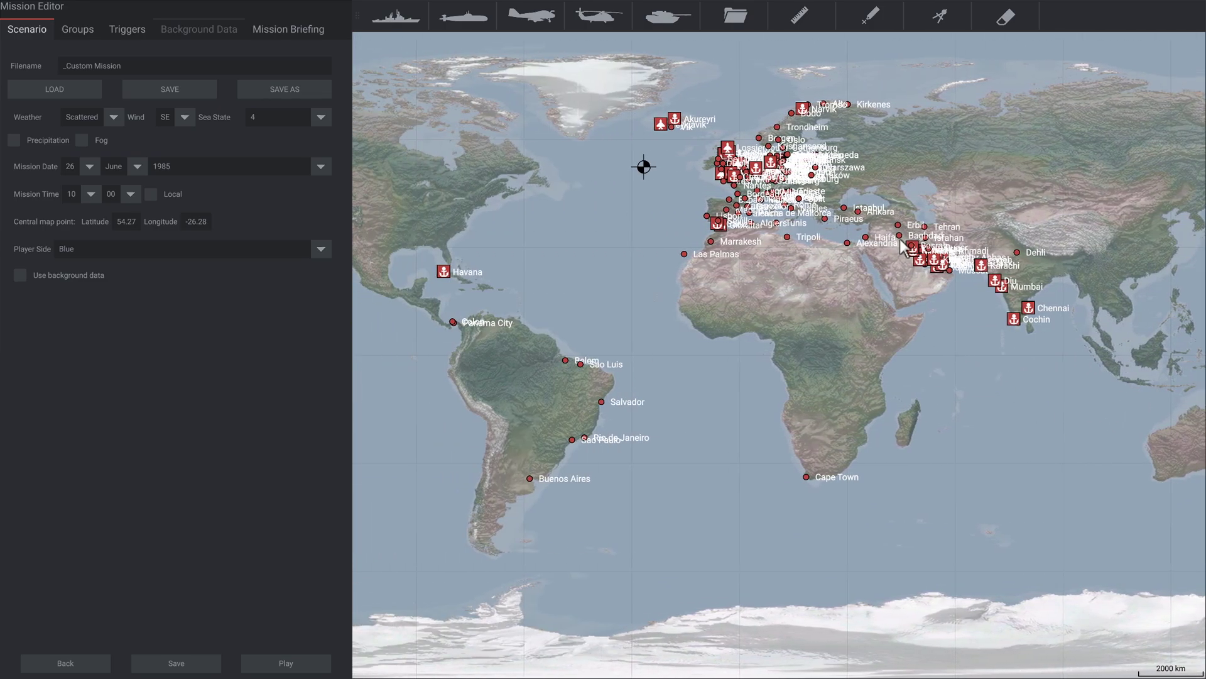
scroll(821, 224, up, 3)
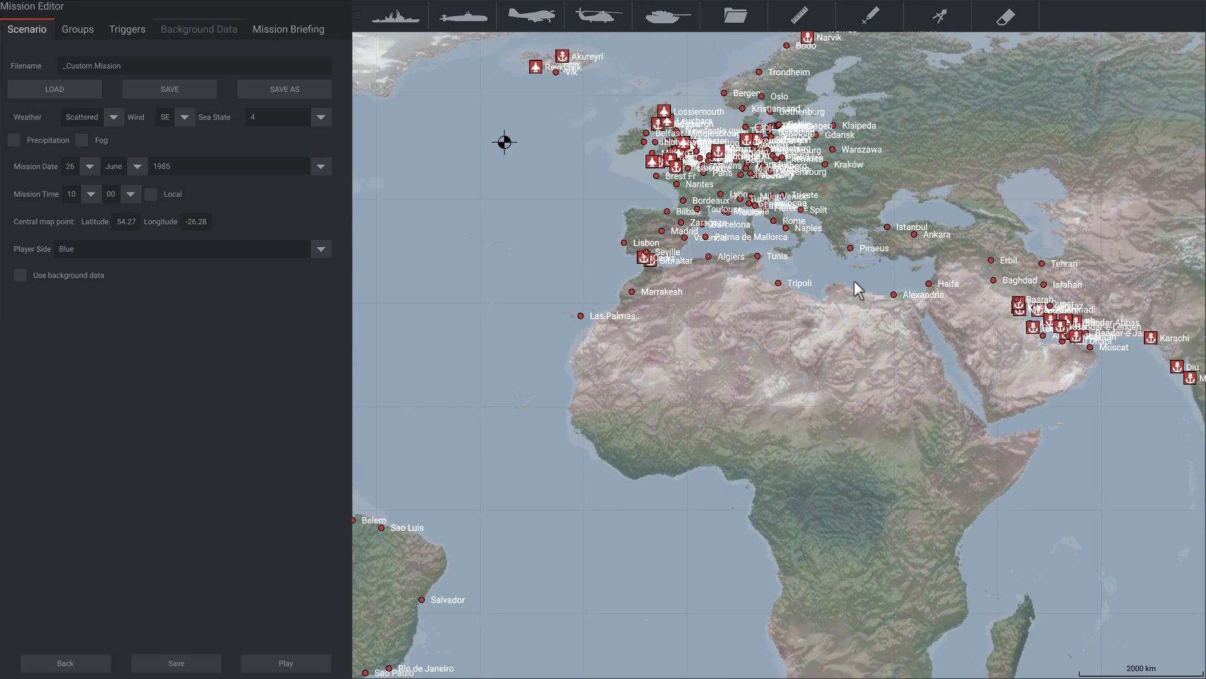
scroll(855, 282, up, 1)
drag(977, 353, 647, 293)
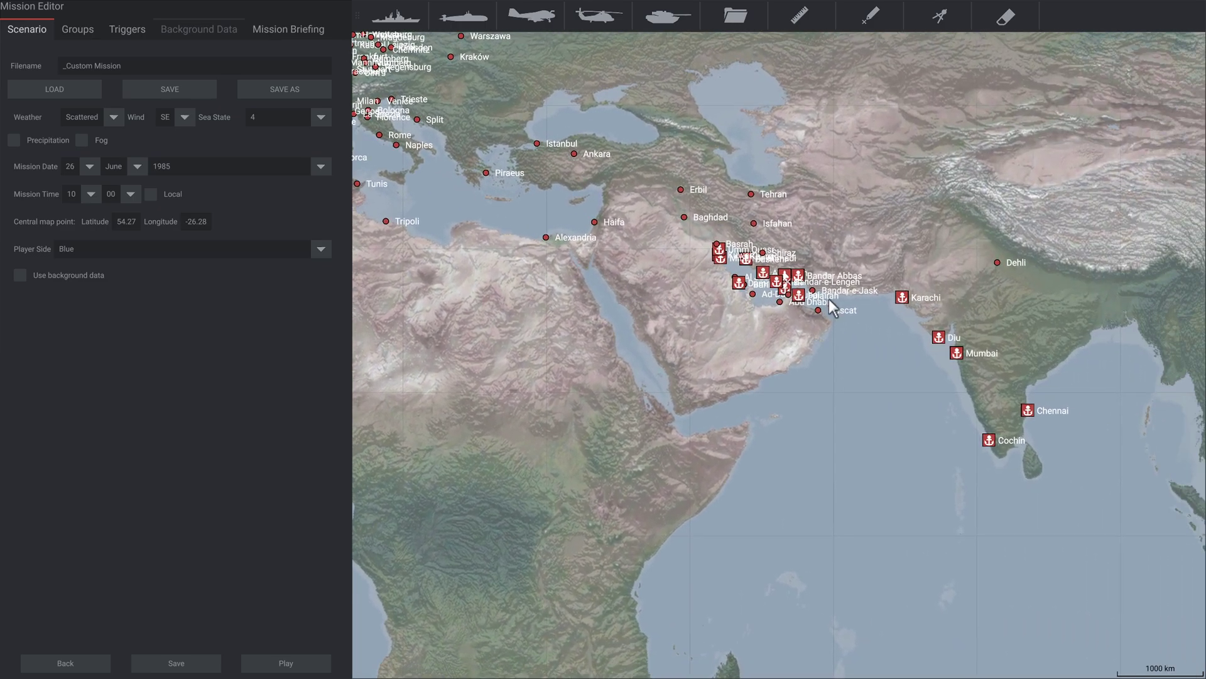
Zoom into the Strait of Hormuz, centring the view on the water south of Qeshm Island.
scroll(828, 299, up, 5)
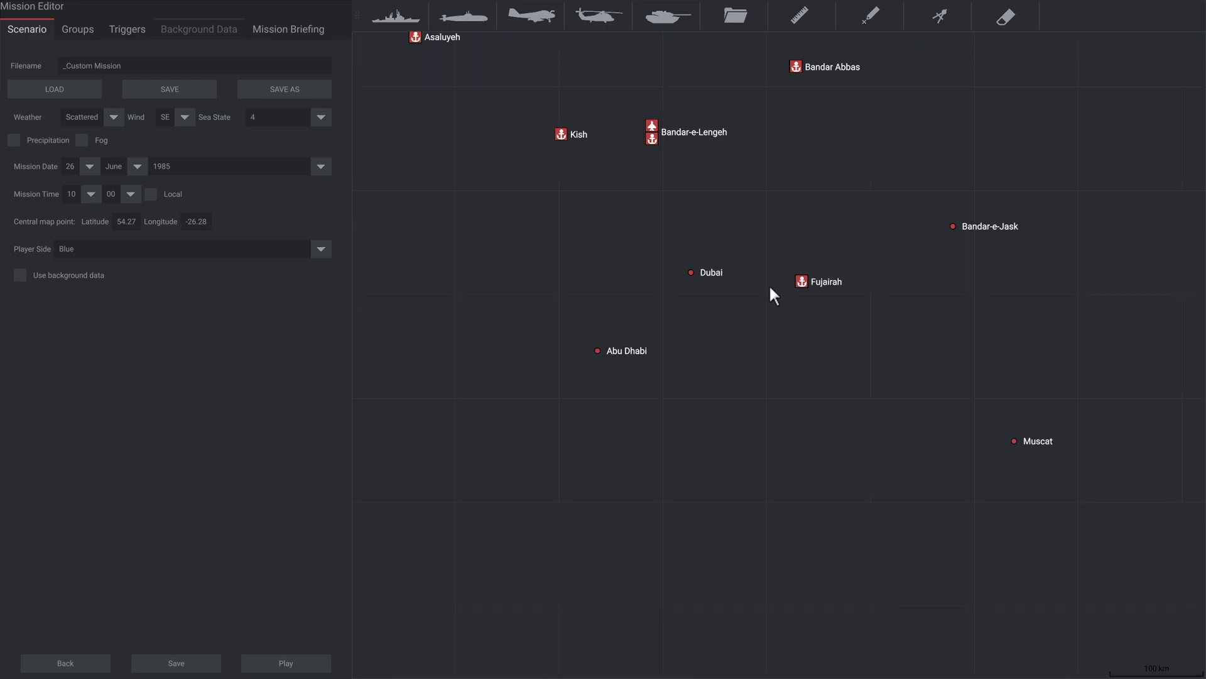
scroll(708, 245, up, 1)
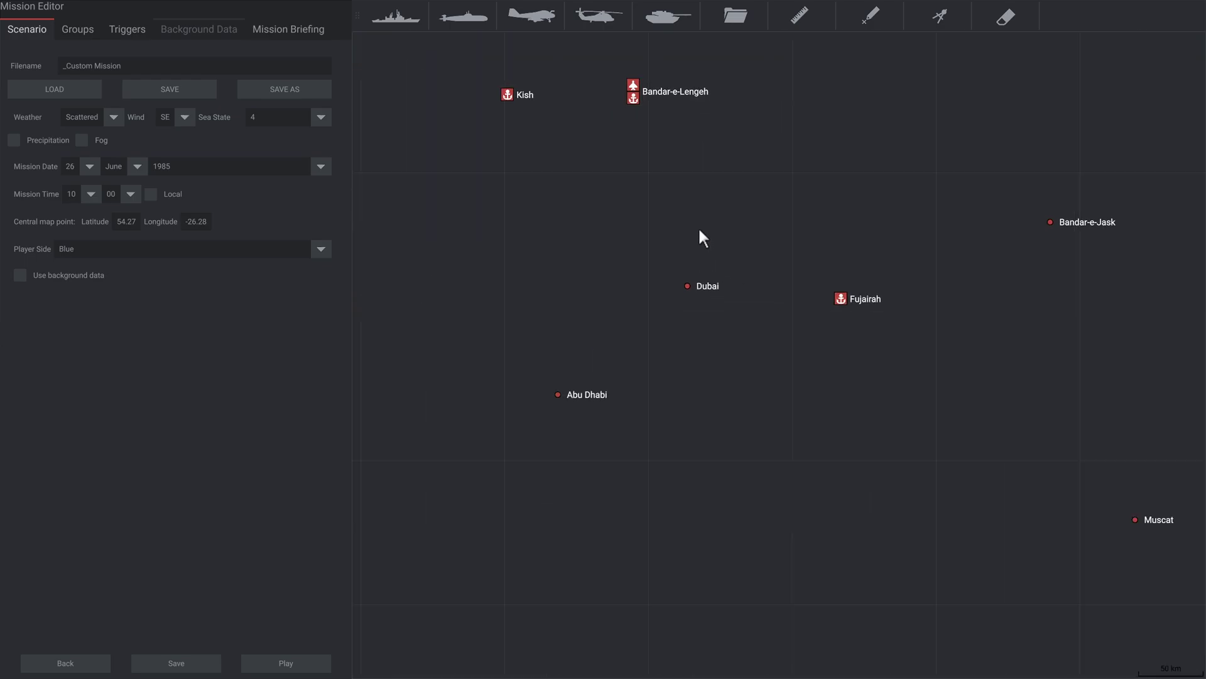
drag(665, 205, 641, 405)
scroll(710, 337, up, 2)
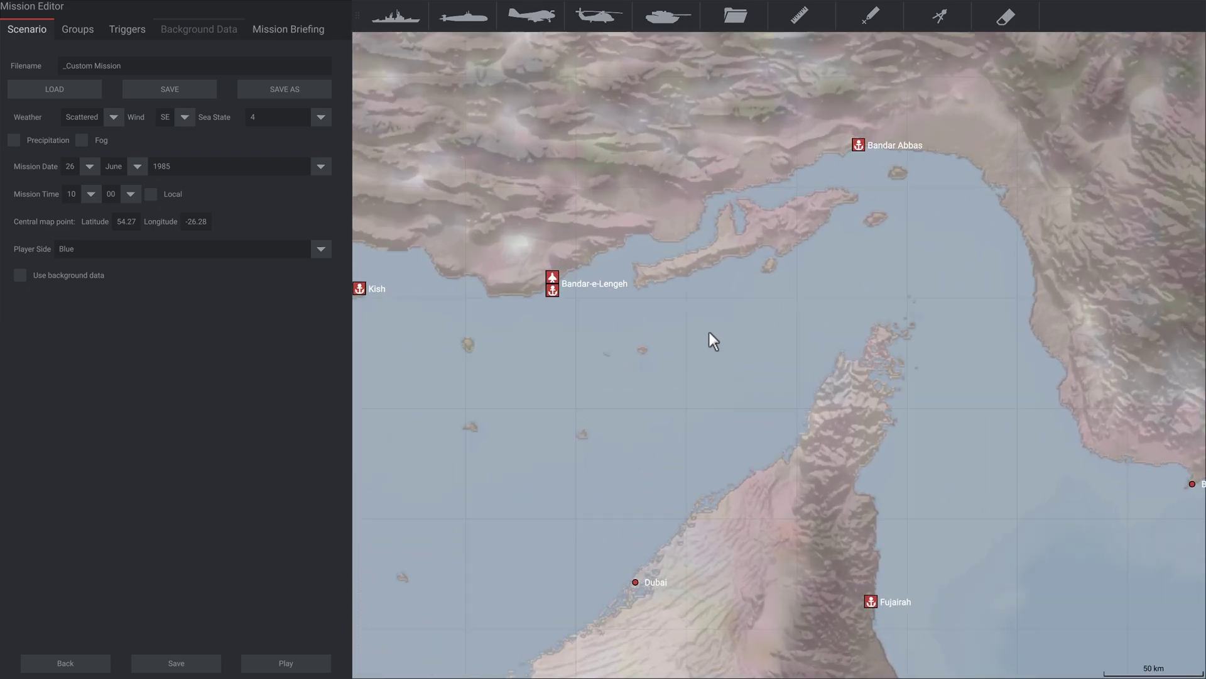
drag(749, 304, 702, 308)
scroll(641, 307, up, 1)
scroll(701, 307, down, 2)
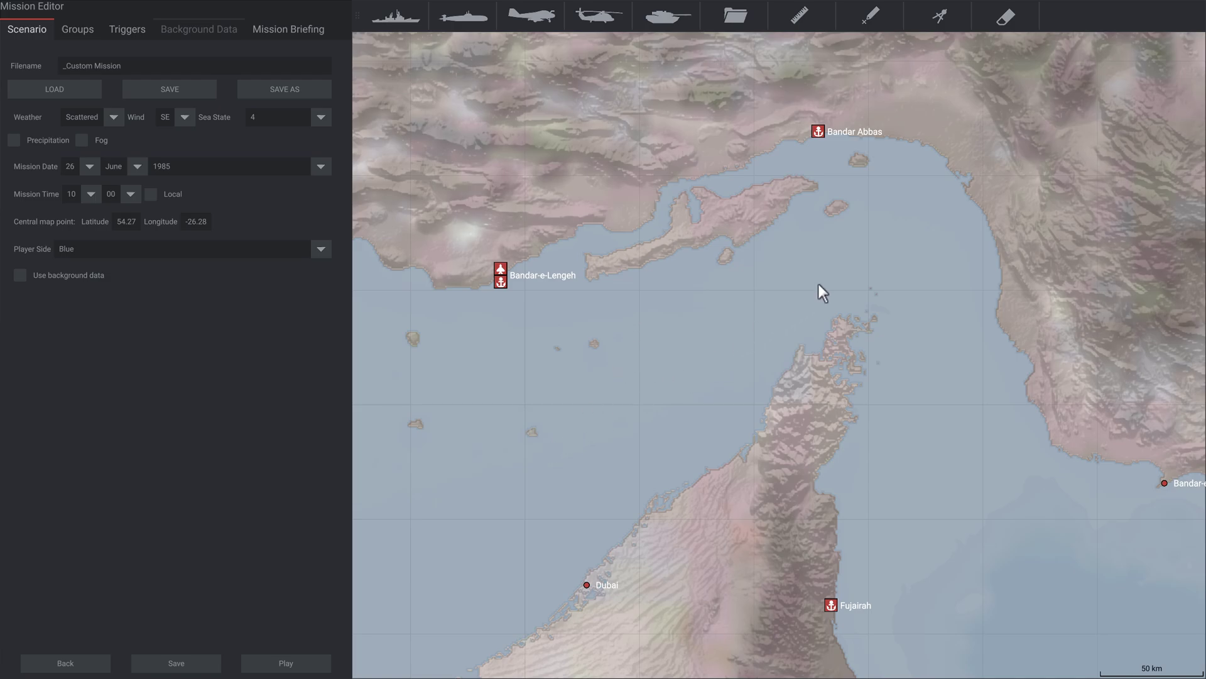
drag(818, 284, 703, 315)
scroll(710, 320, up, 3)
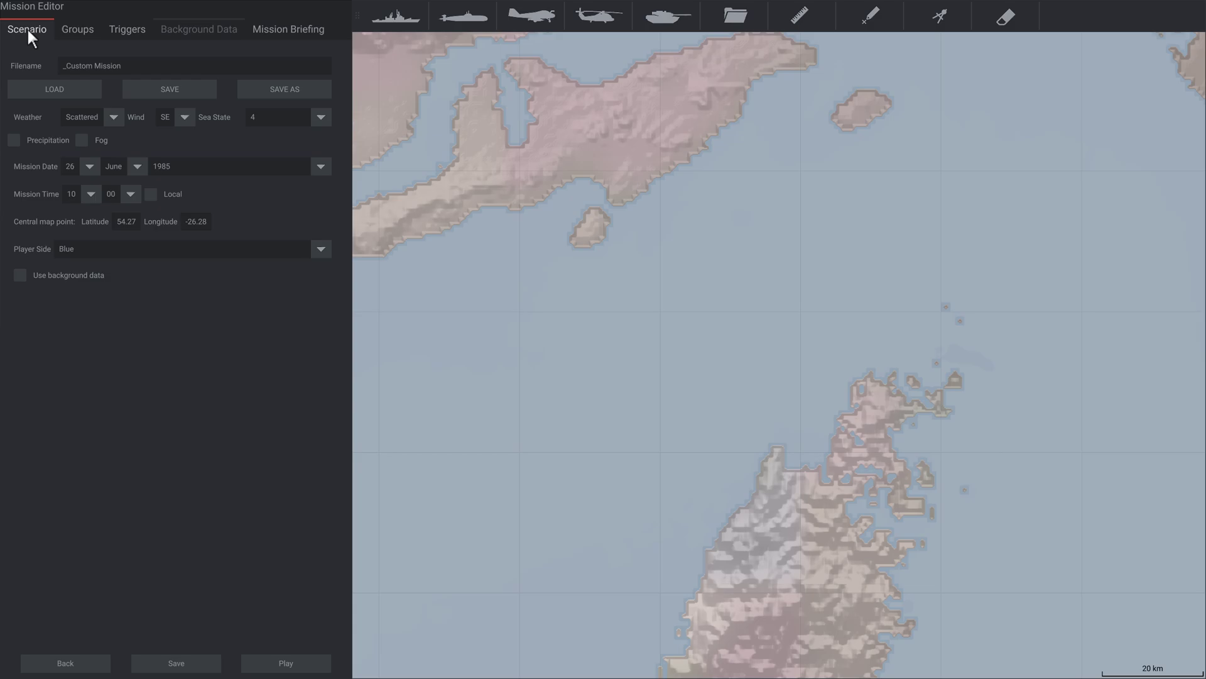
Switch the Mission Editor panel to the Groups page, which has no groups yet.
click(72, 28)
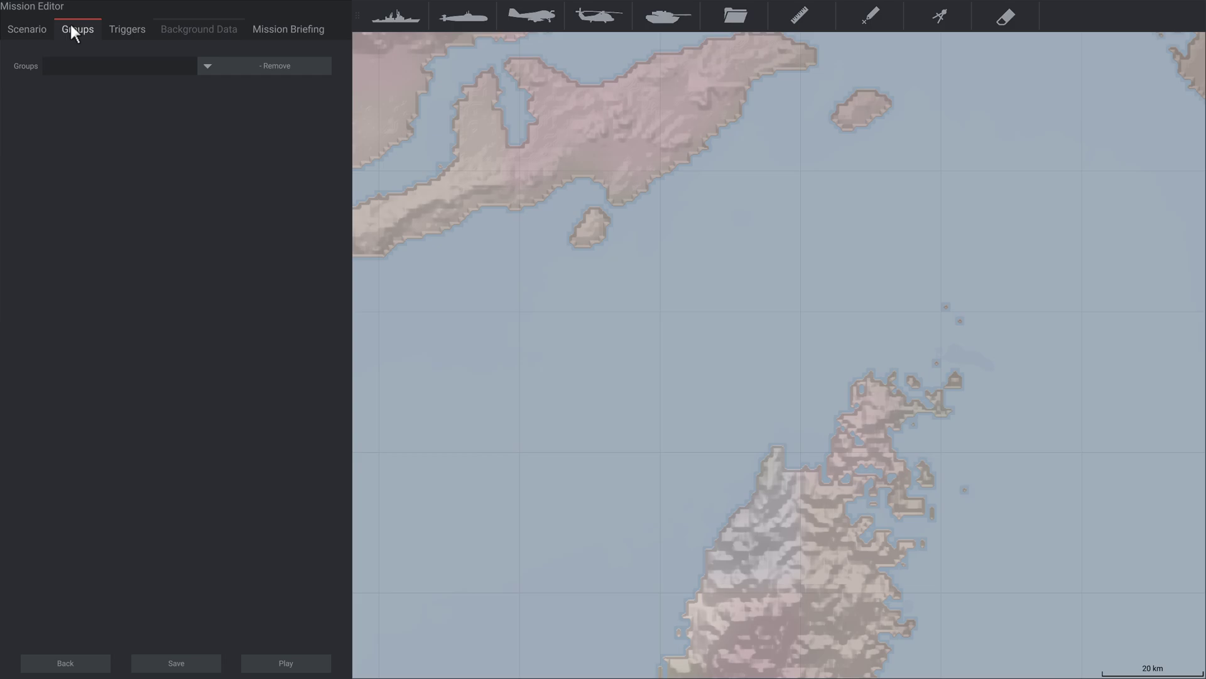
Add a trigger named Trigger Name 1, then tick Use background data in the Scenario settings.
click(128, 39)
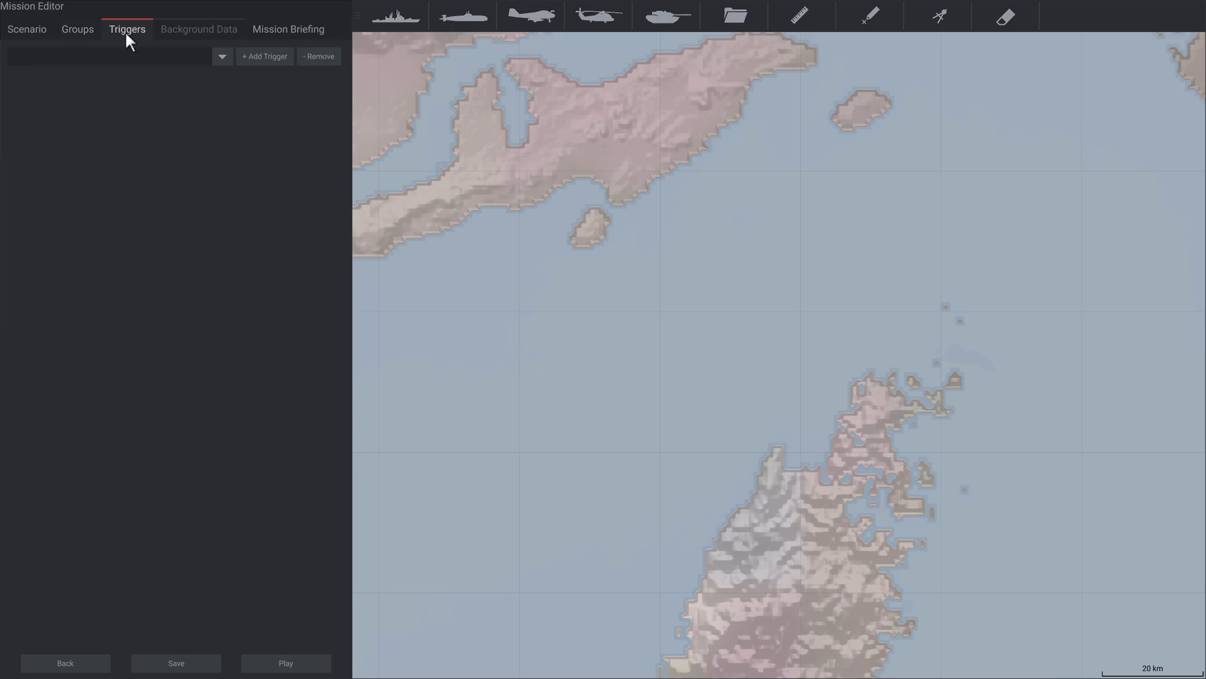
click(244, 64)
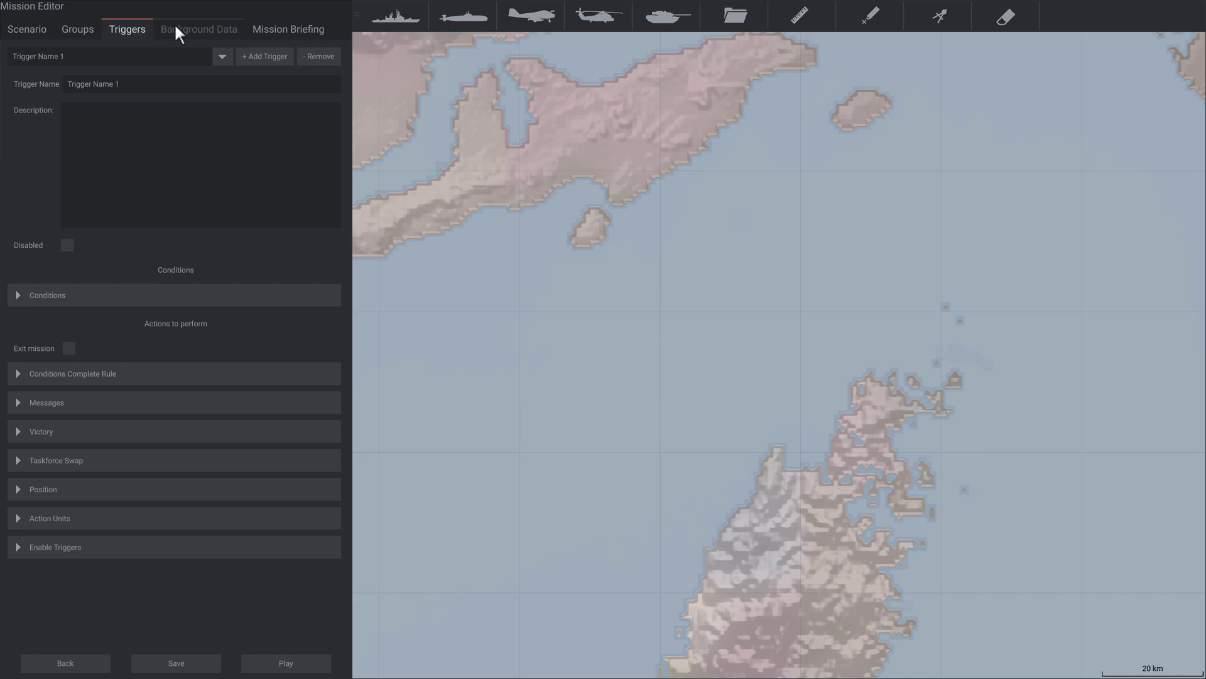
click(38, 31)
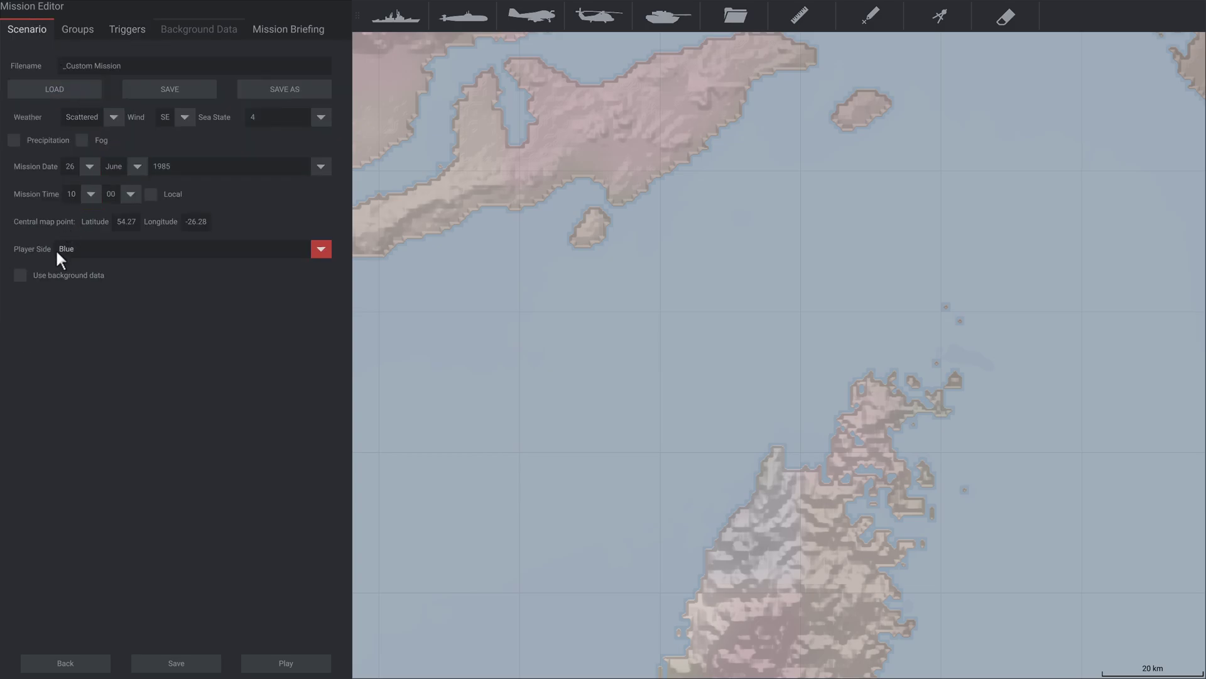
click(19, 275)
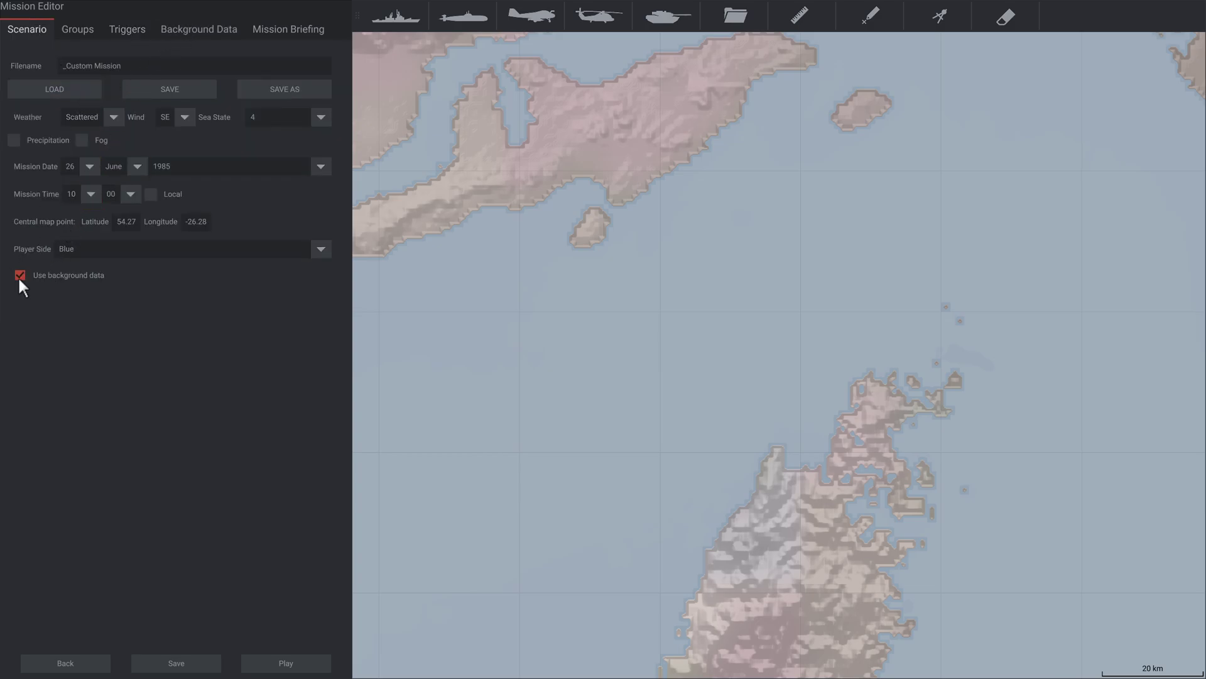
click(195, 30)
Rename the mission file to 'Cap 123' and save it, confirming the overwrite.
key(BackSpace)
key(BackSpace)
key(BackSpace)
key(BackSpace)
key(BackSpace)
key(BackSpace)
key(BackSpace)
key(BackSpace)
key(BackSpace)
key(BackSpace)
key(BackSpace)
key(BackSpace)
key(BackSpace)
key(BackSpace)
text(Cap 123)
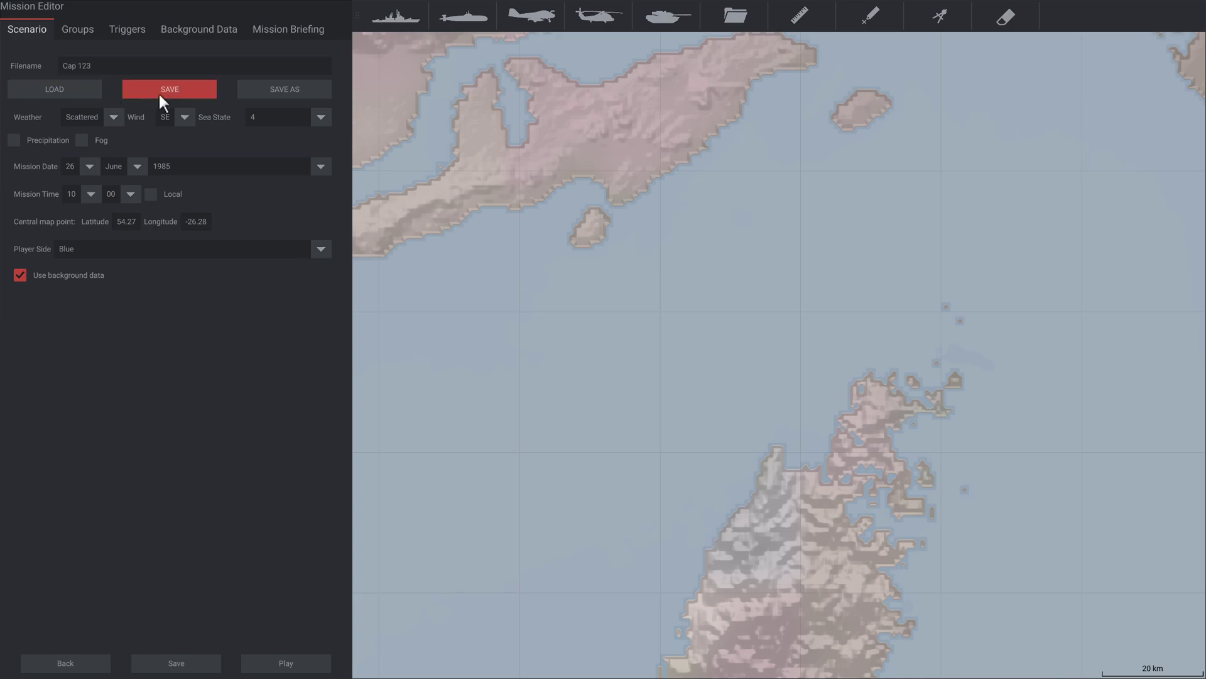
click(160, 91)
click(697, 394)
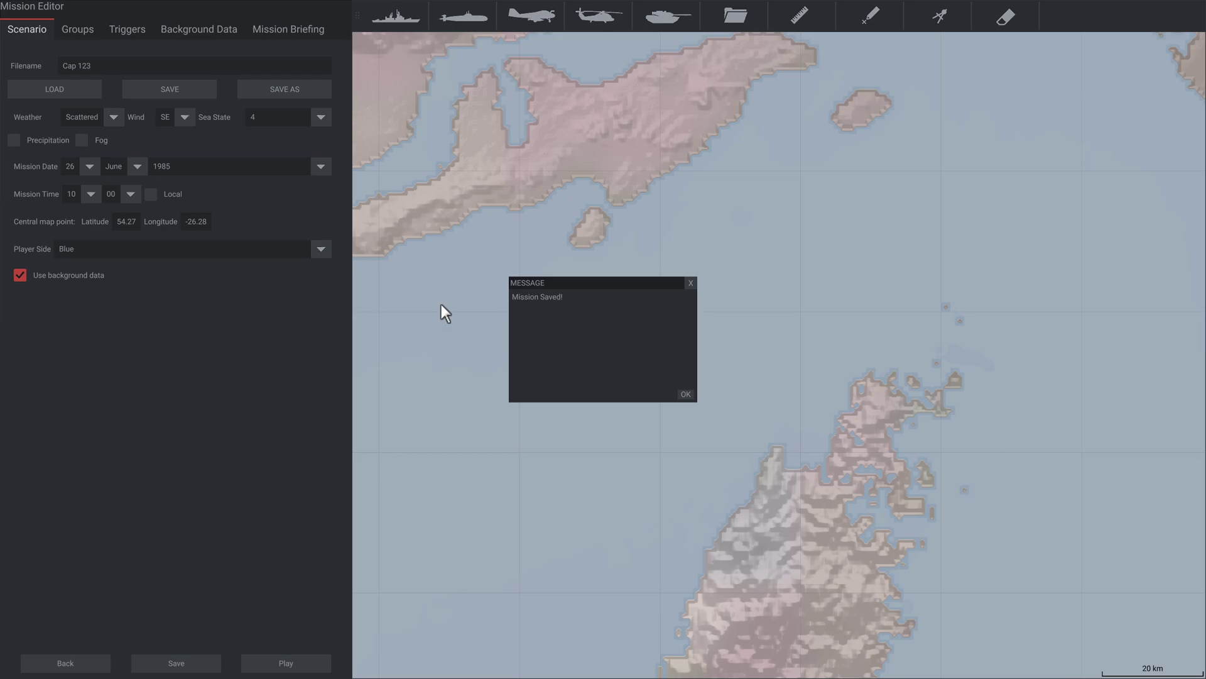
click(696, 394)
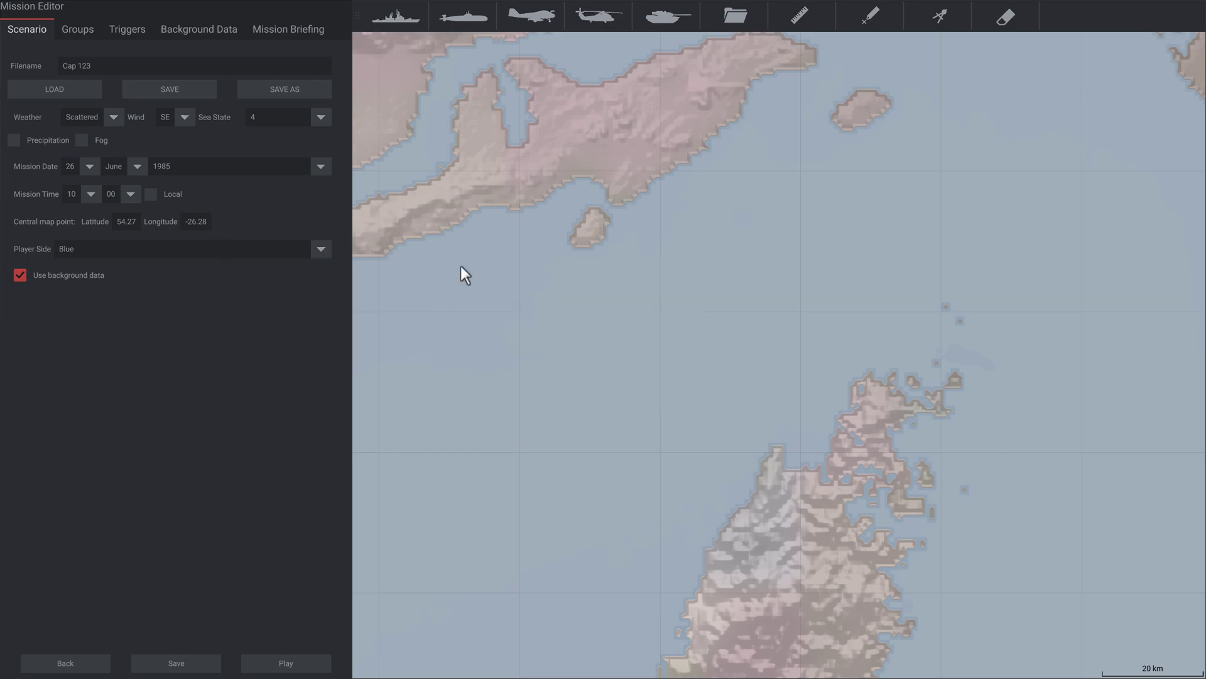
Keep the weather Scattered, wind from SE and sea state at 4.
click(113, 117)
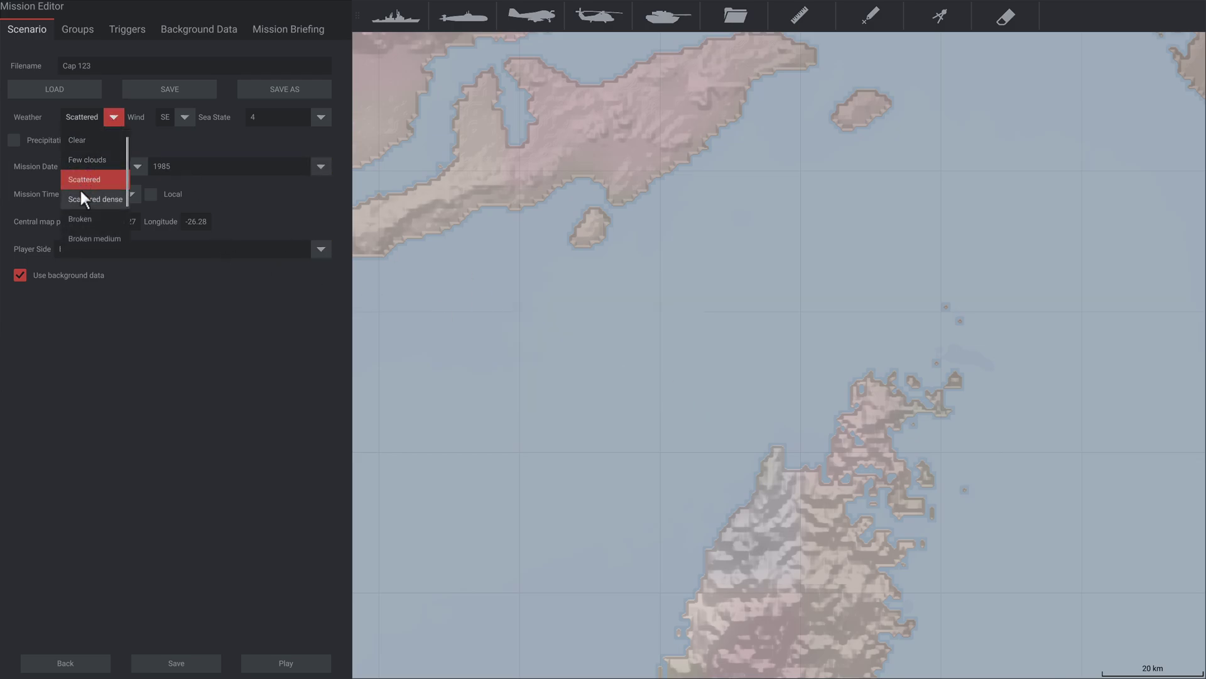
scroll(80, 189, down, 3)
scroll(82, 196, up, 3)
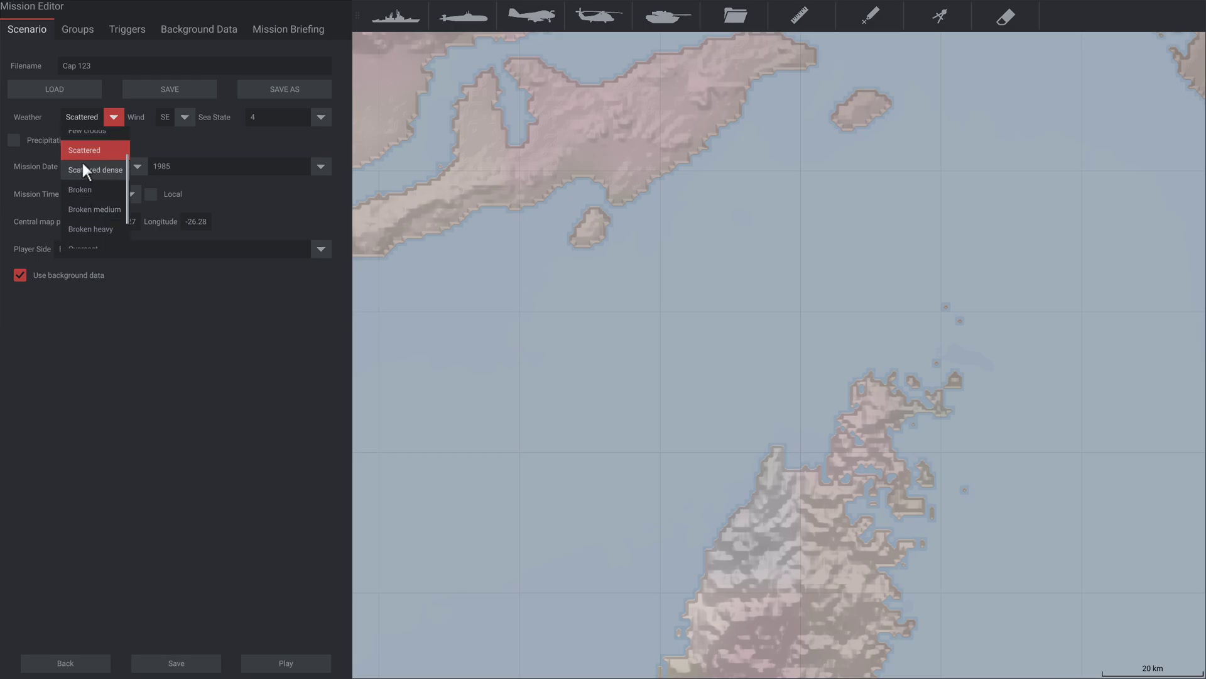
click(88, 145)
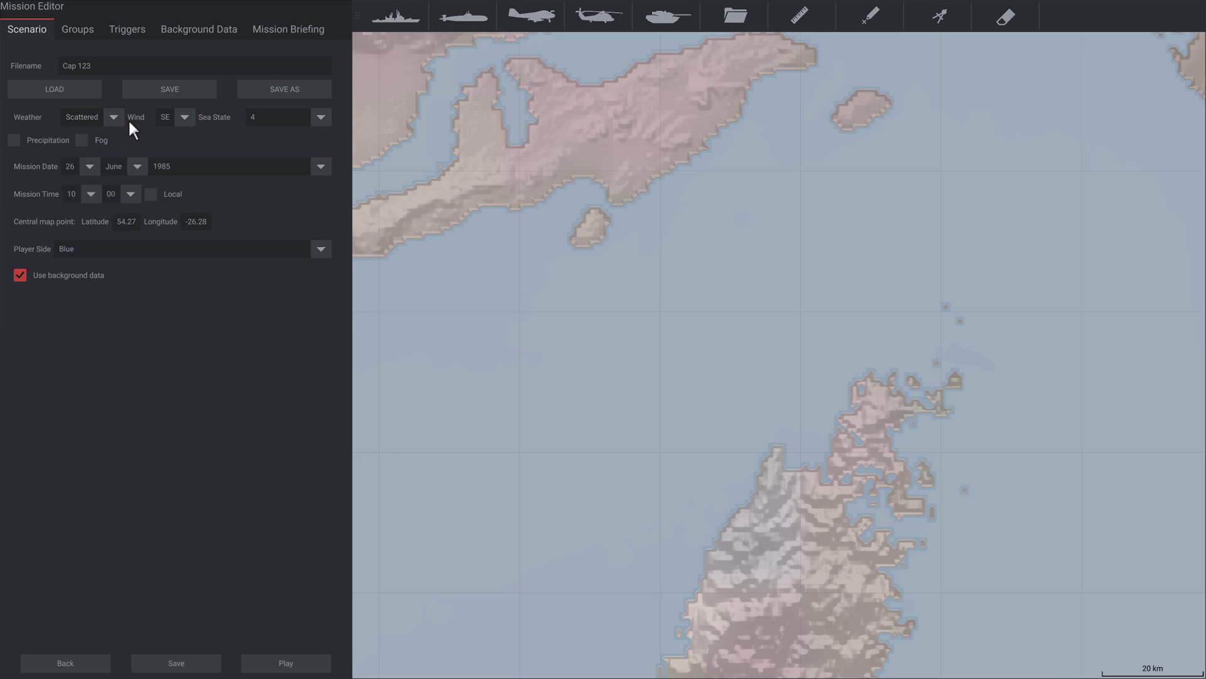
click(183, 117)
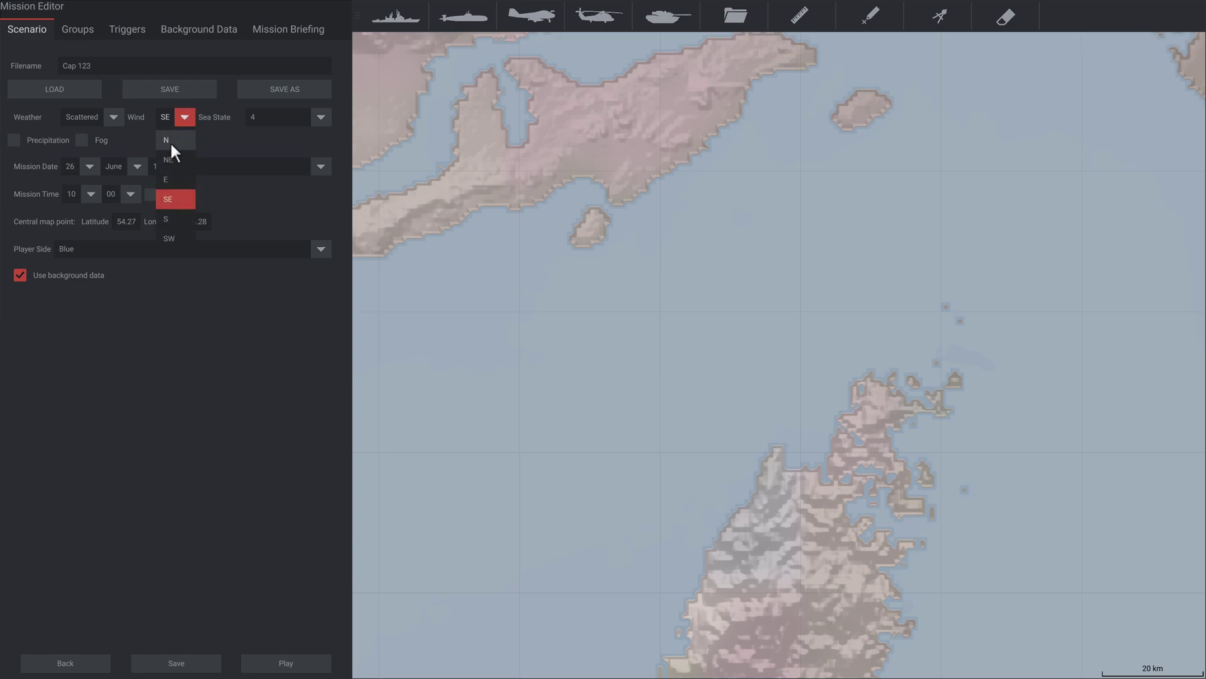
scroll(165, 189, down, 1)
click(168, 190)
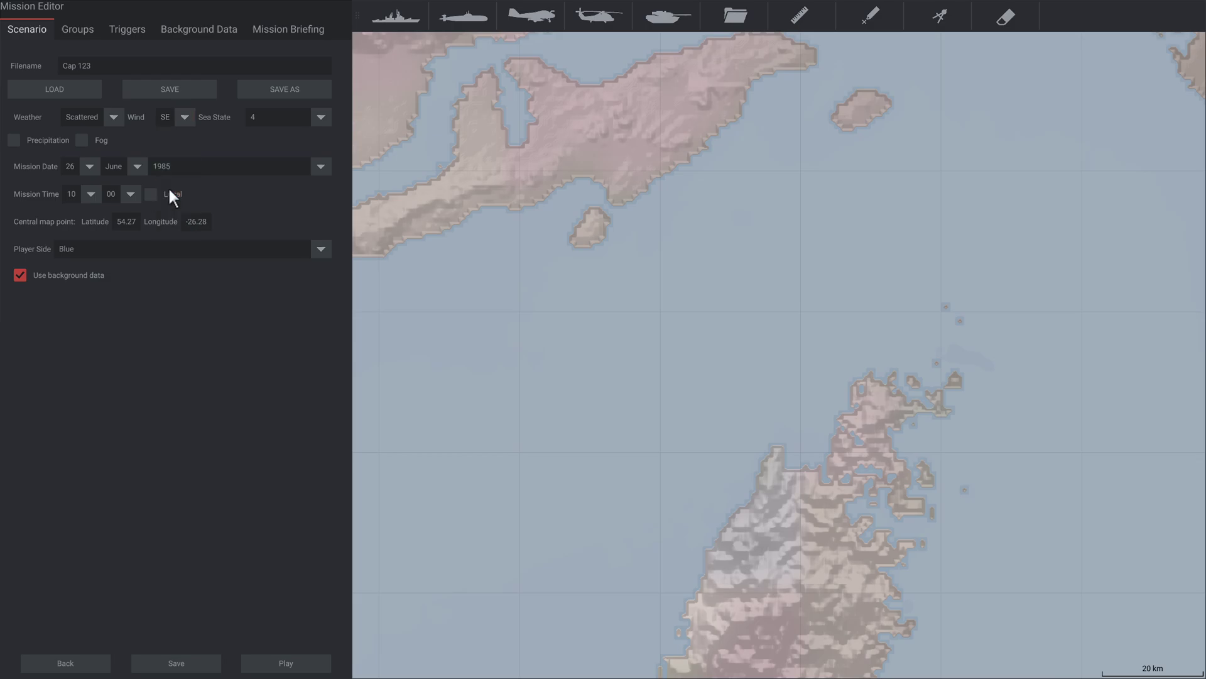
click(317, 120)
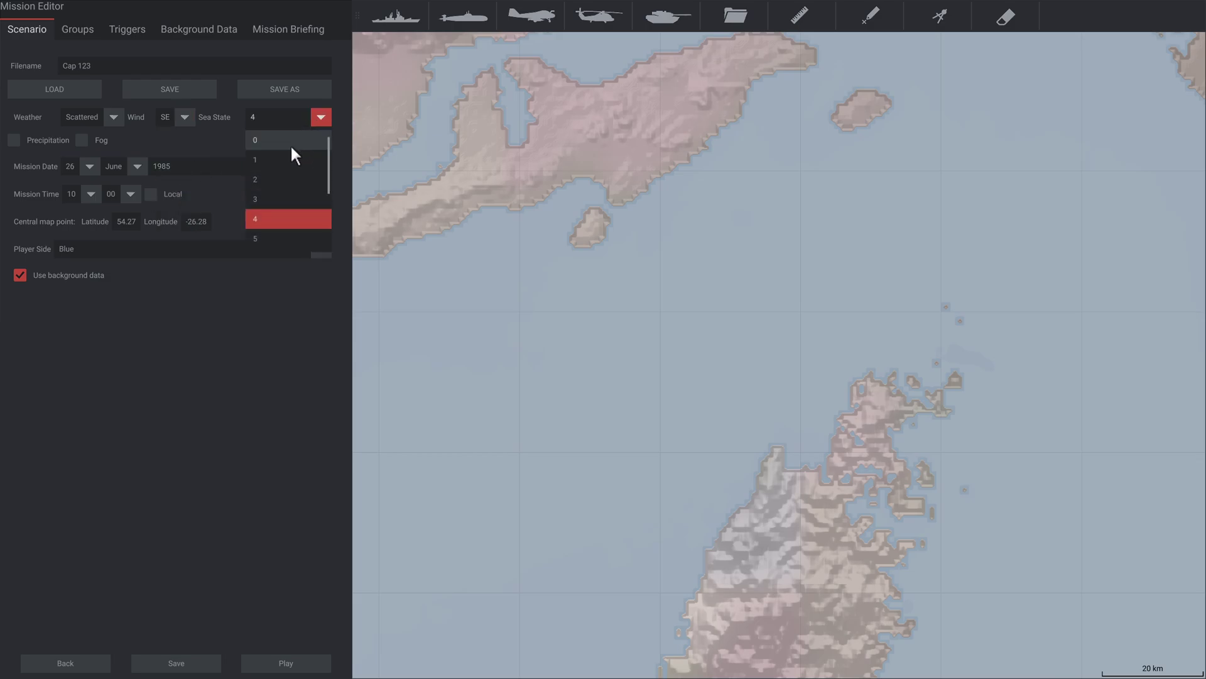
scroll(287, 157, down, 3)
scroll(274, 235, up, 3)
click(228, 136)
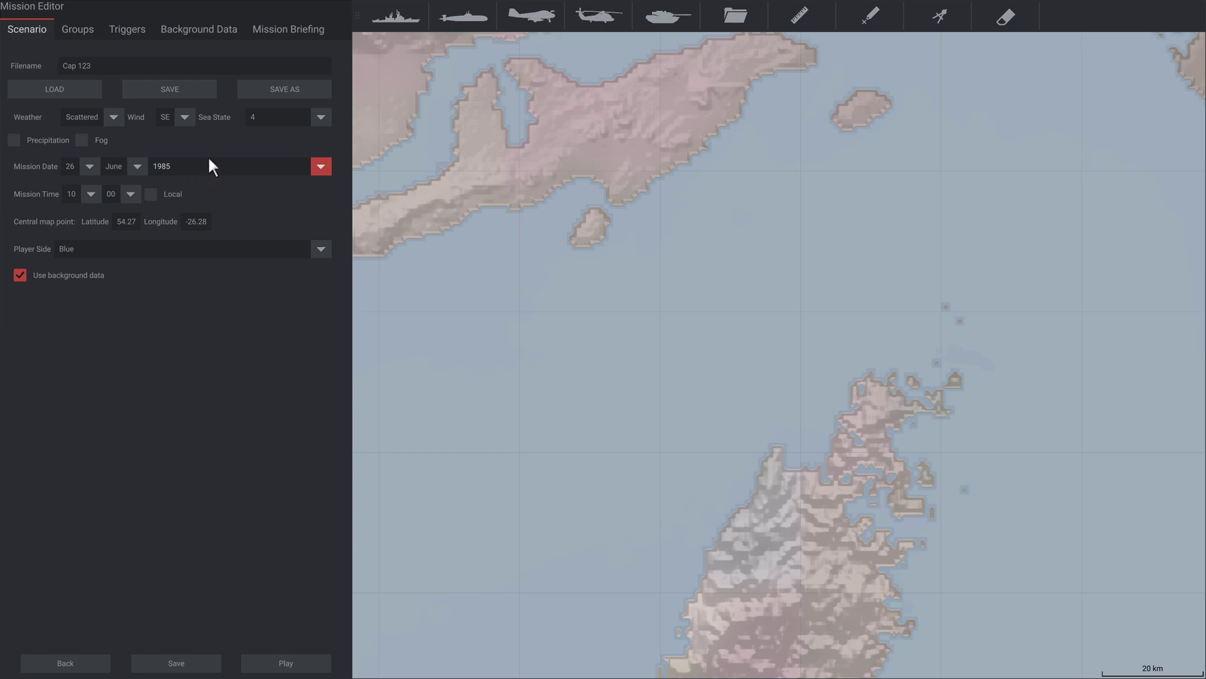
Turn off local time and background data, keep Blue as player side, and view Groups.
click(151, 193)
click(276, 246)
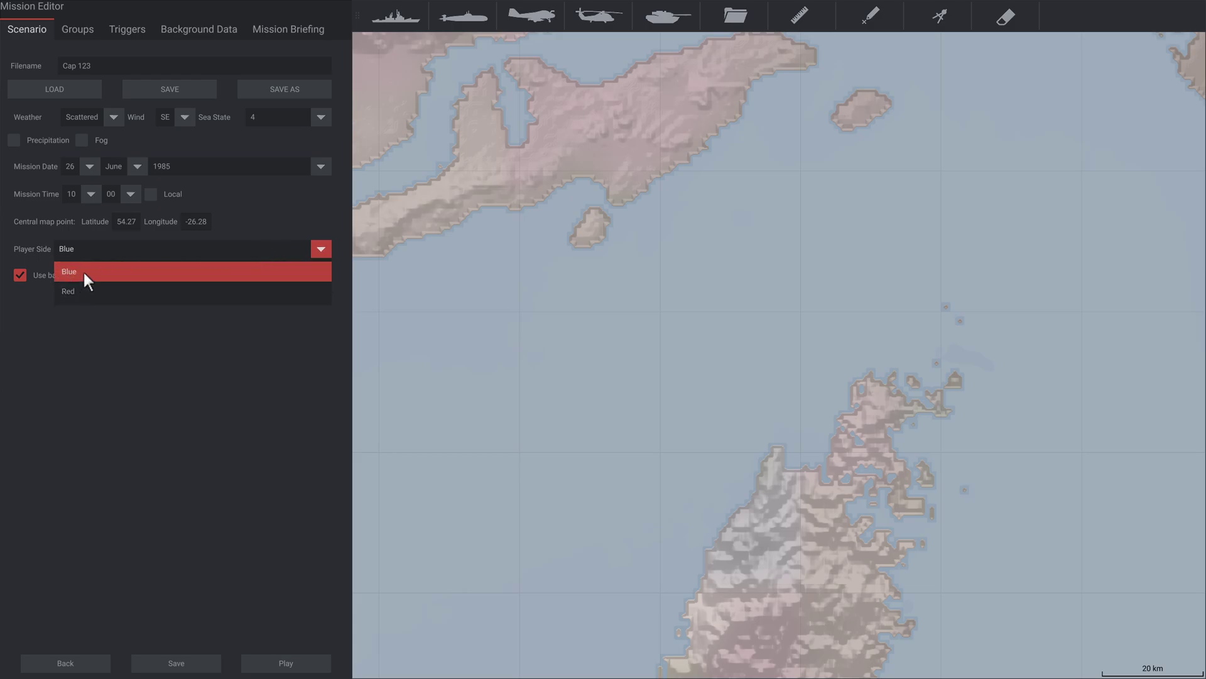
click(83, 270)
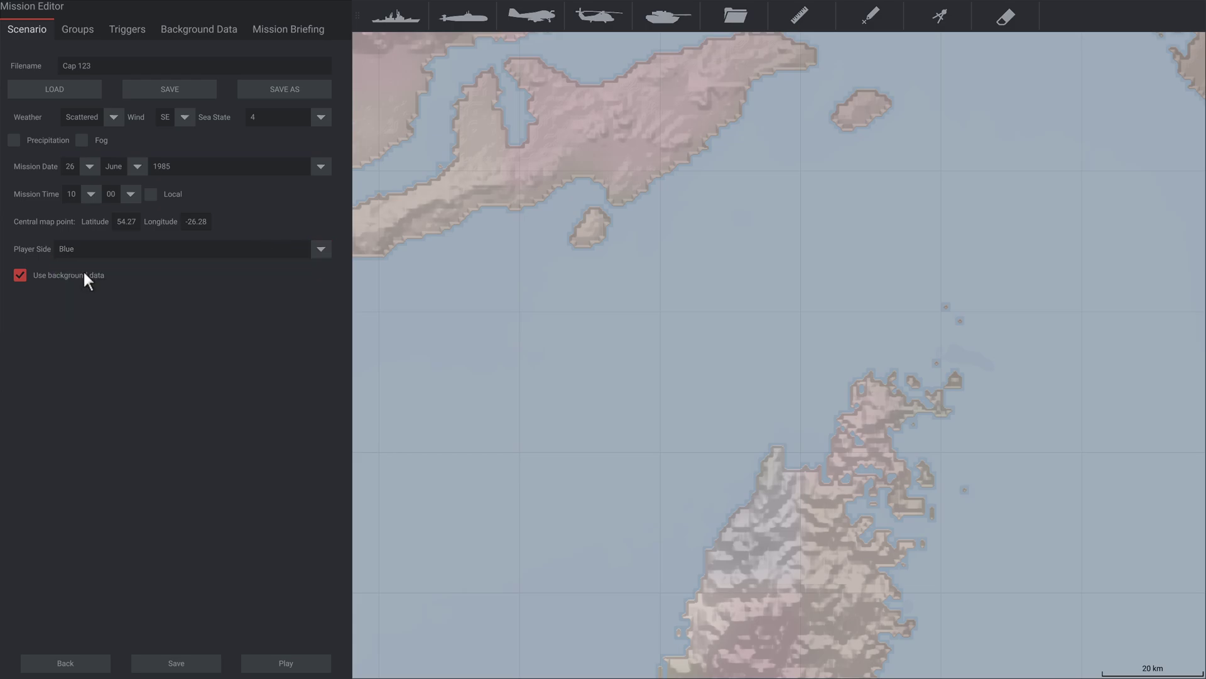
click(20, 274)
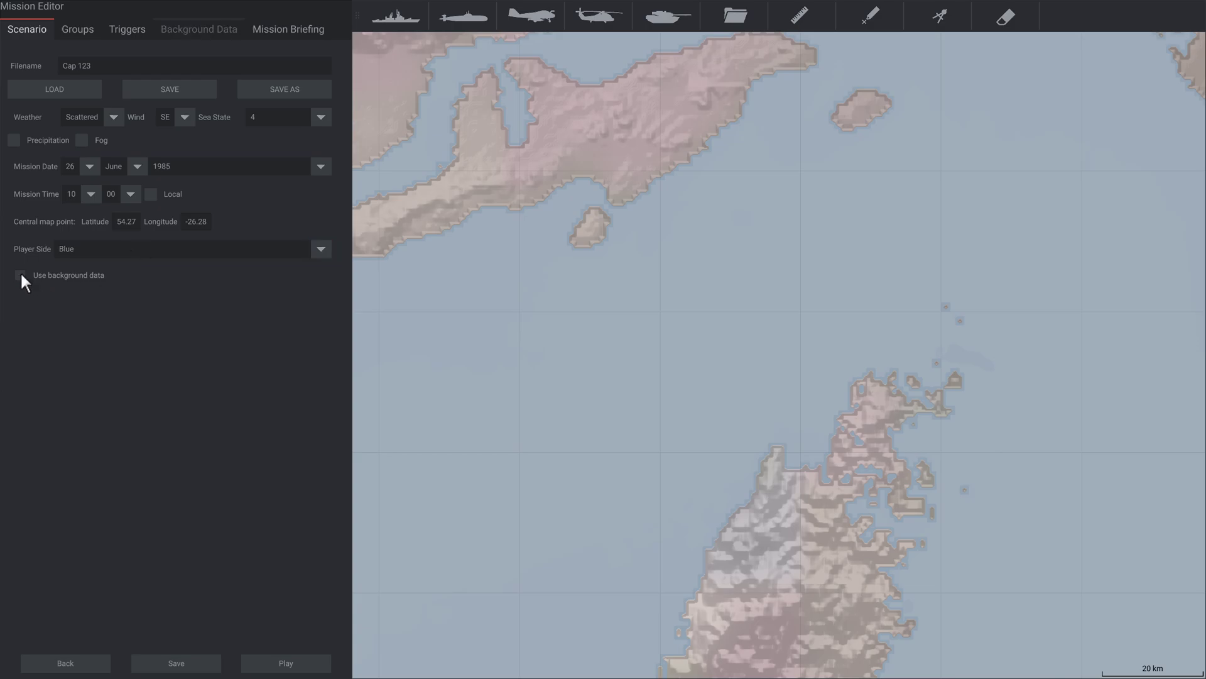
click(81, 36)
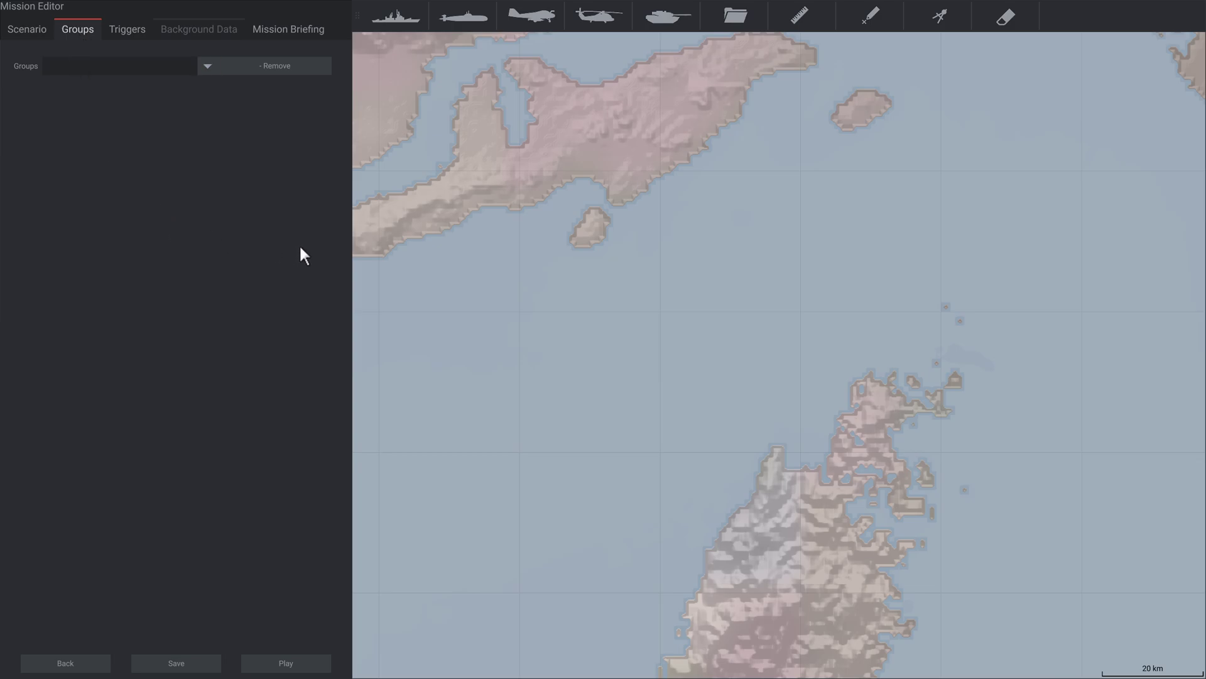
Draw a trial measuring line from the headland and a range circle out to the small island.
click(802, 13)
click(622, 204)
click(698, 343)
click(871, 16)
click(938, 19)
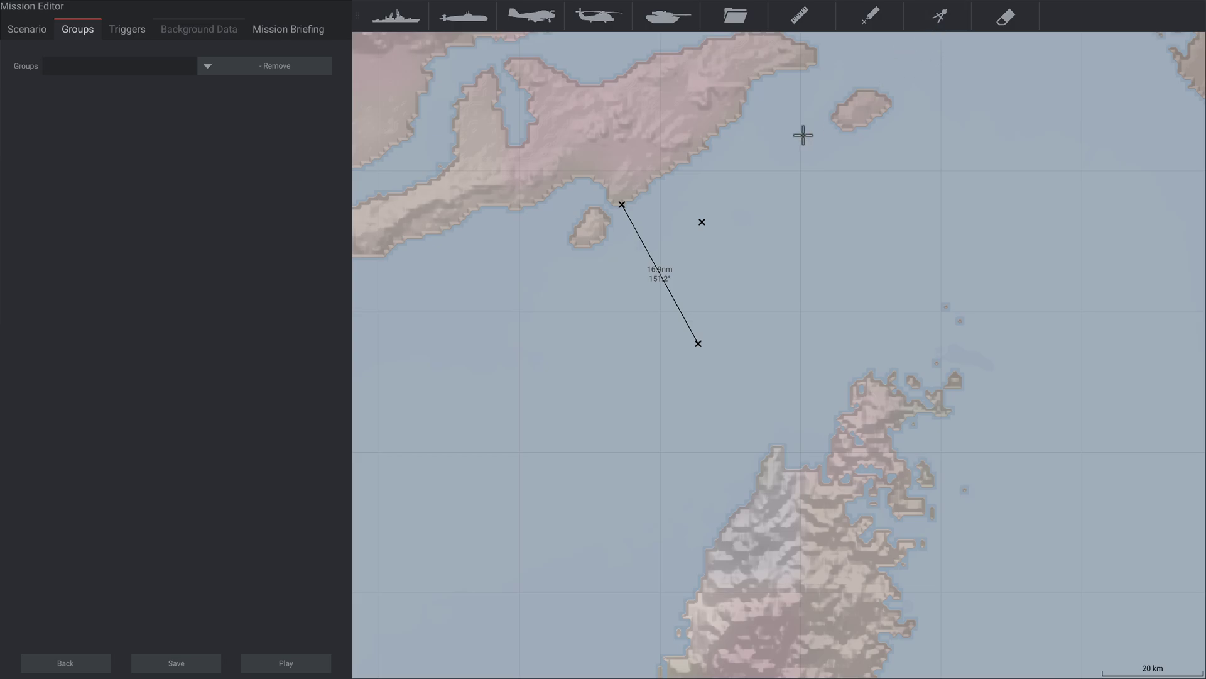
drag(782, 161, 852, 139)
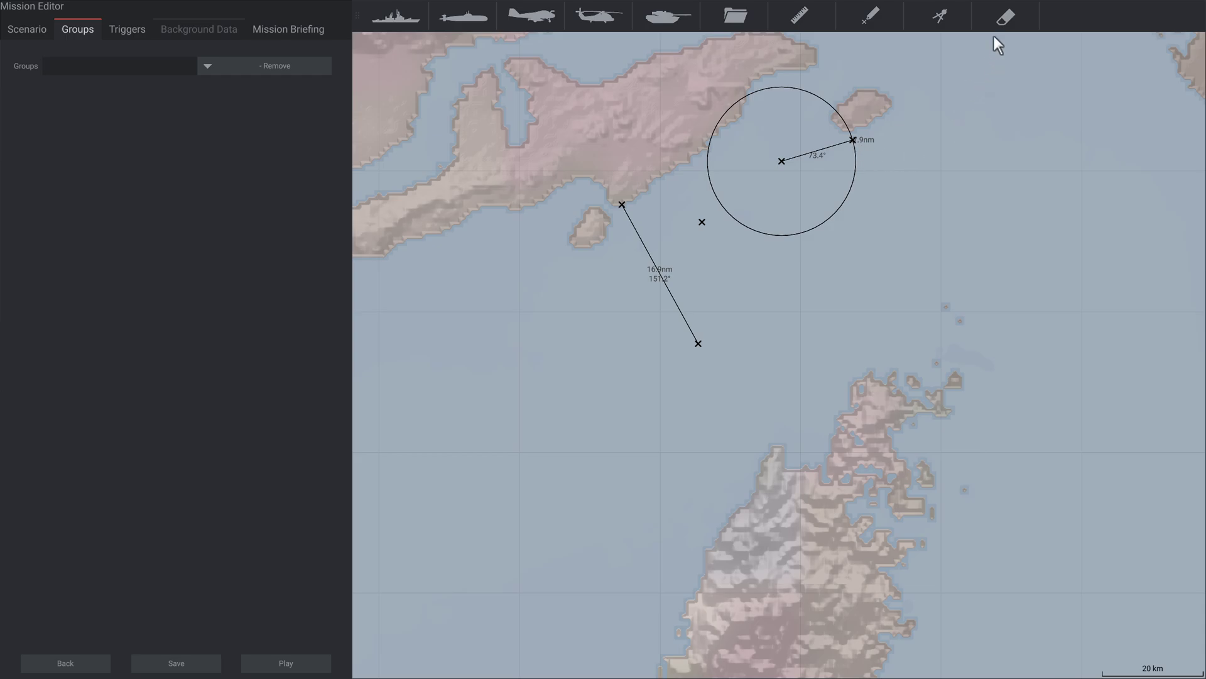
Erase the stray marker, range circle and old line, then drag a new ruler southeast from the headland.
click(702, 222)
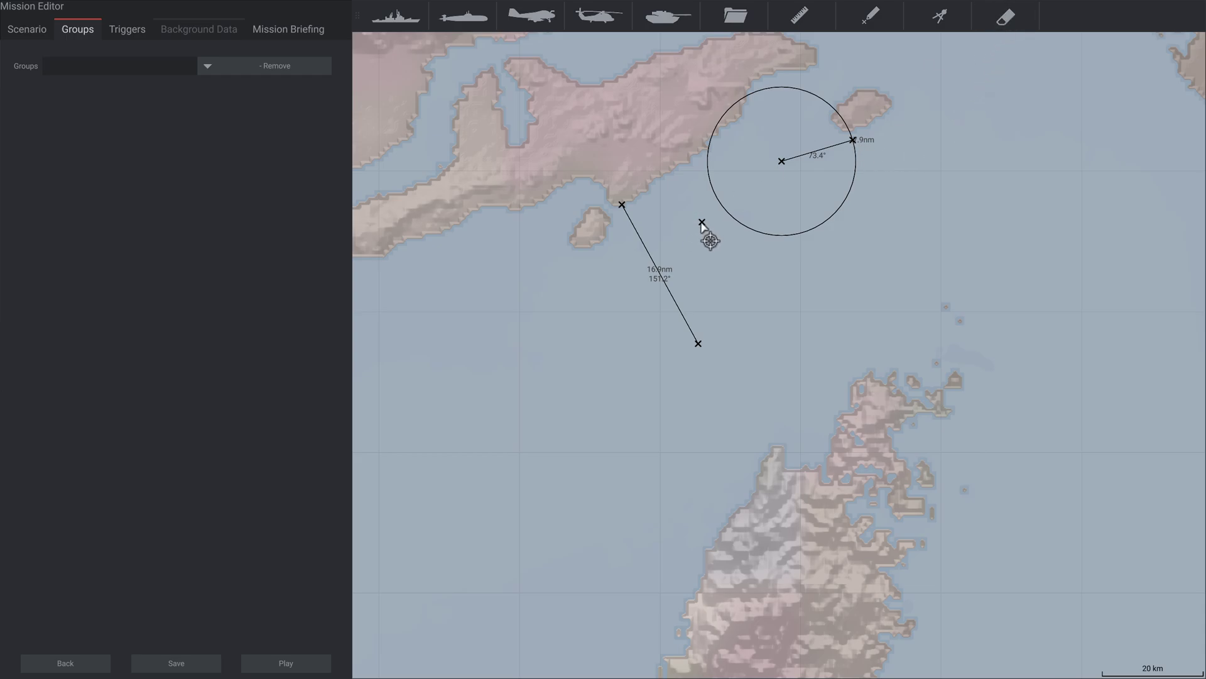
click(782, 161)
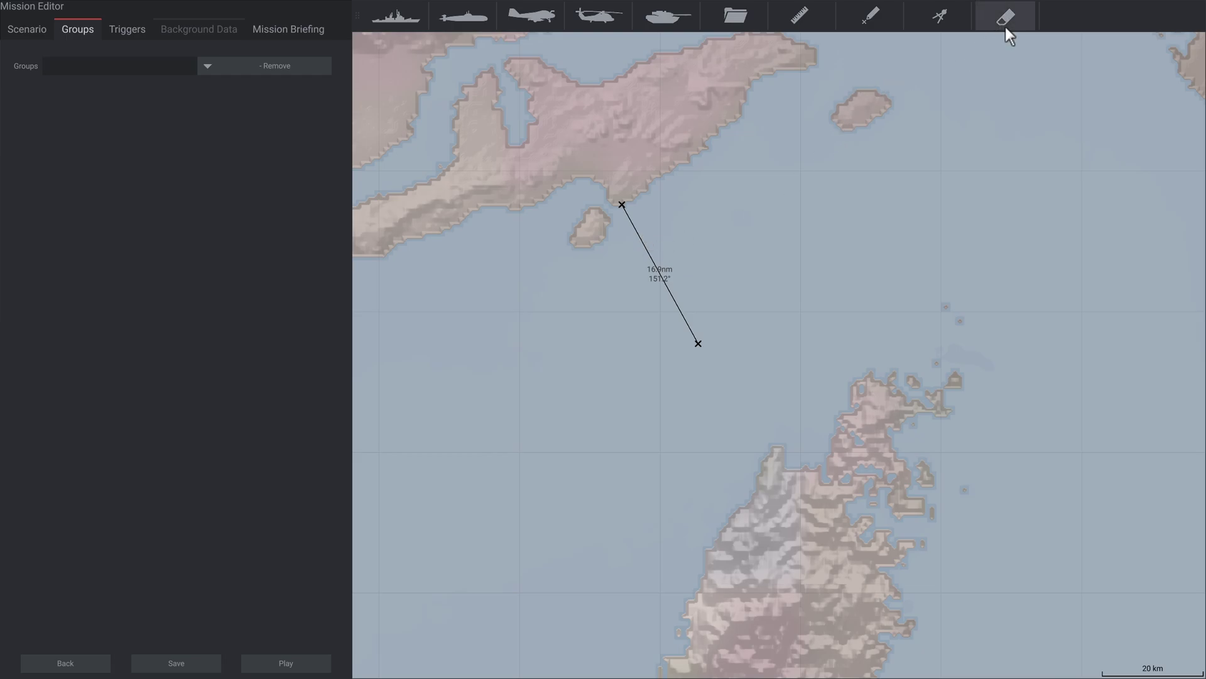
click(622, 206)
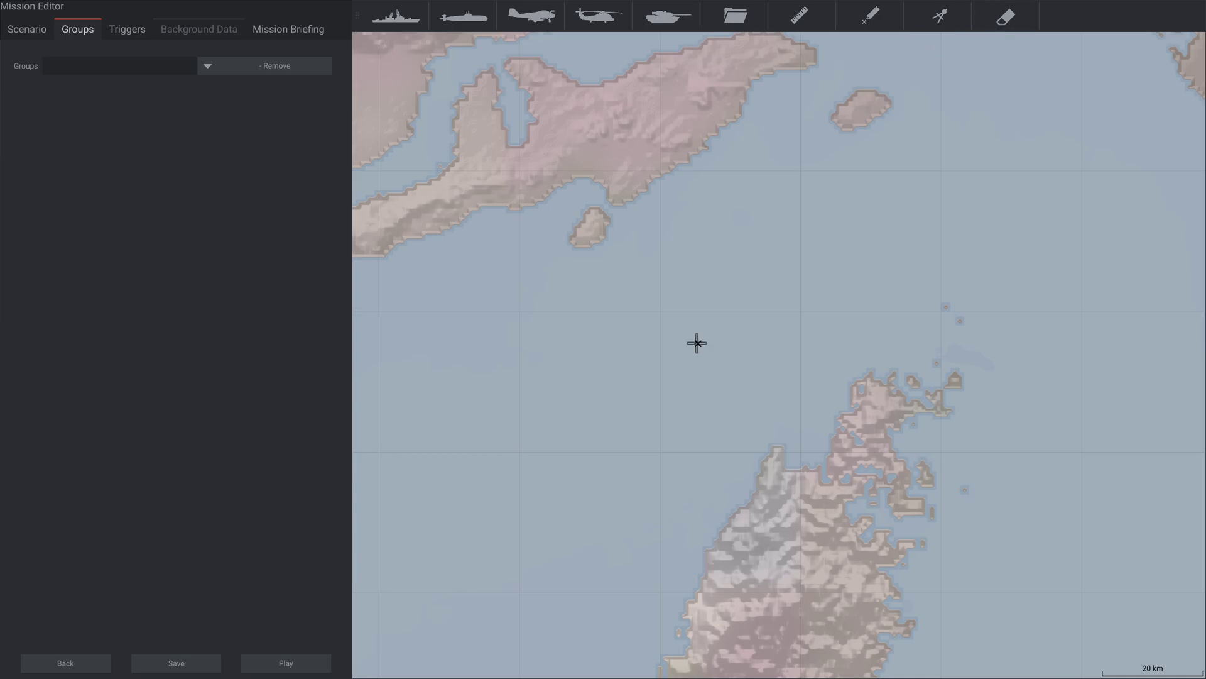
click(800, 15)
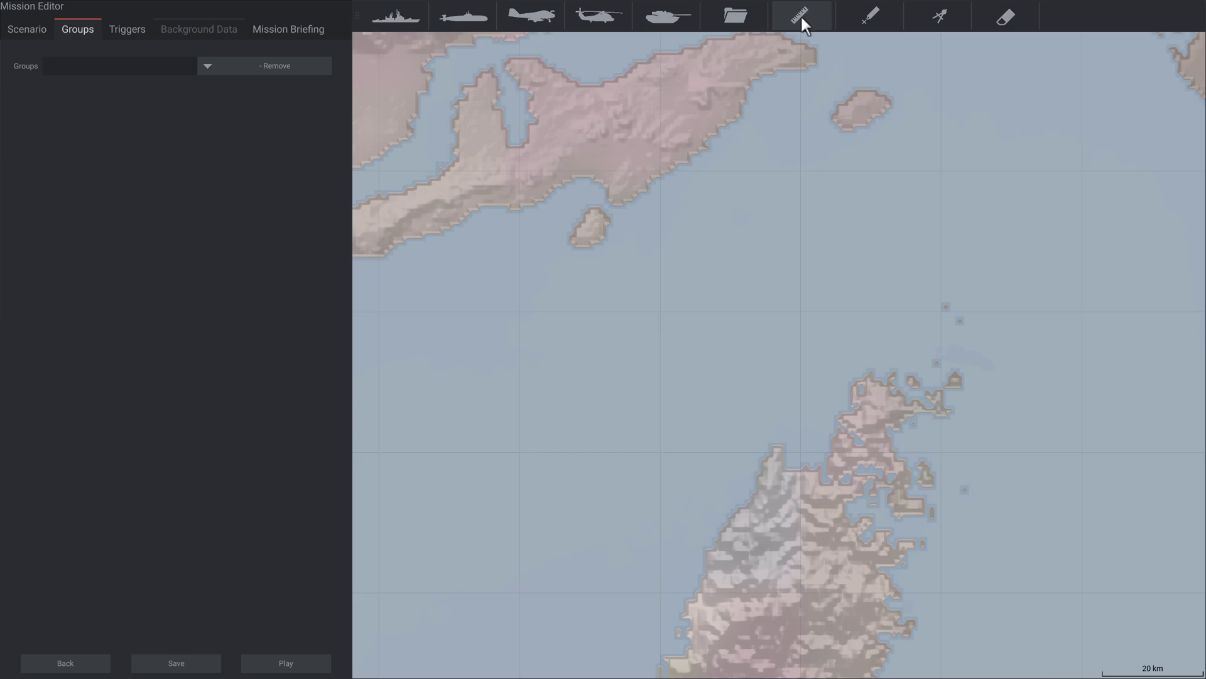
mouse_move(623, 205)
mouse_down()
mouse_move(690, 291)
mouse_move(708, 340)
mouse_up()
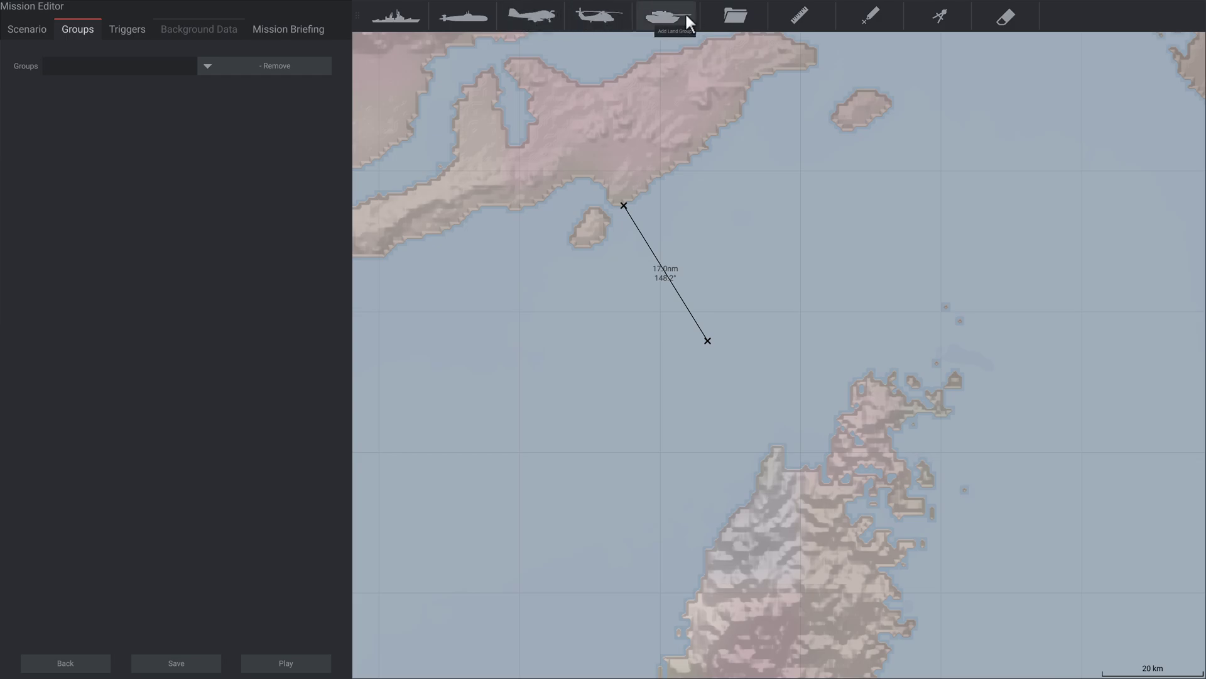
Browse the saved unit group files without loading one, then place a new group south of the line's end.
click(736, 17)
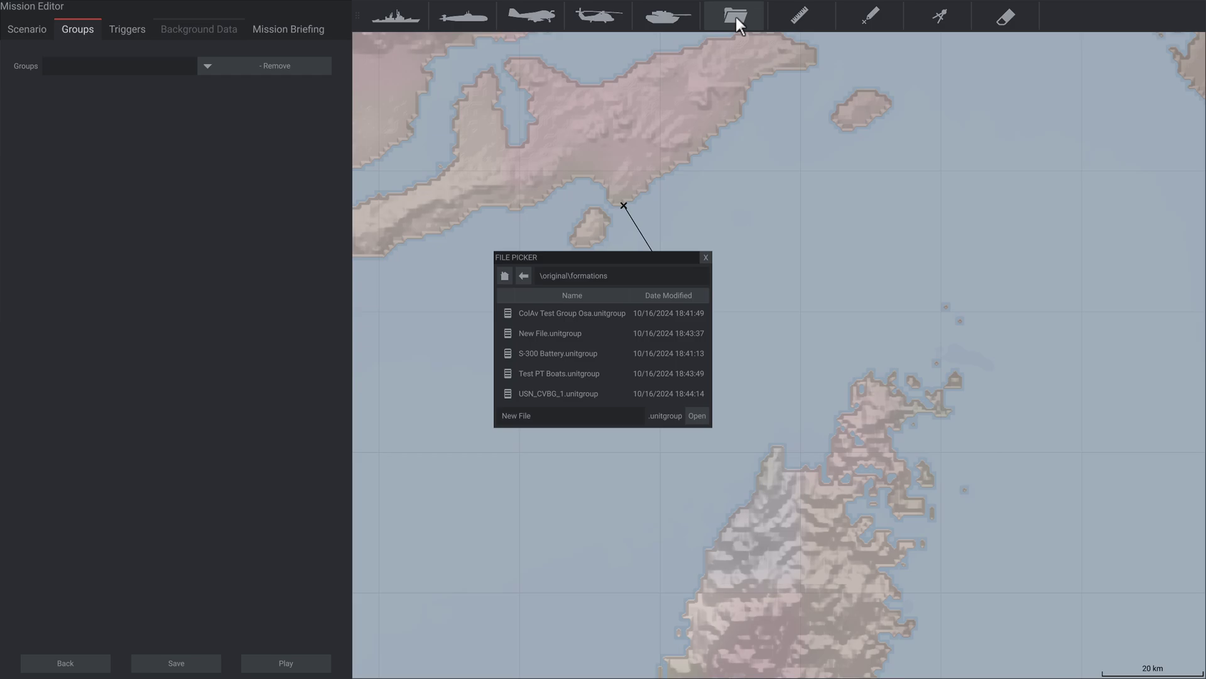
click(706, 259)
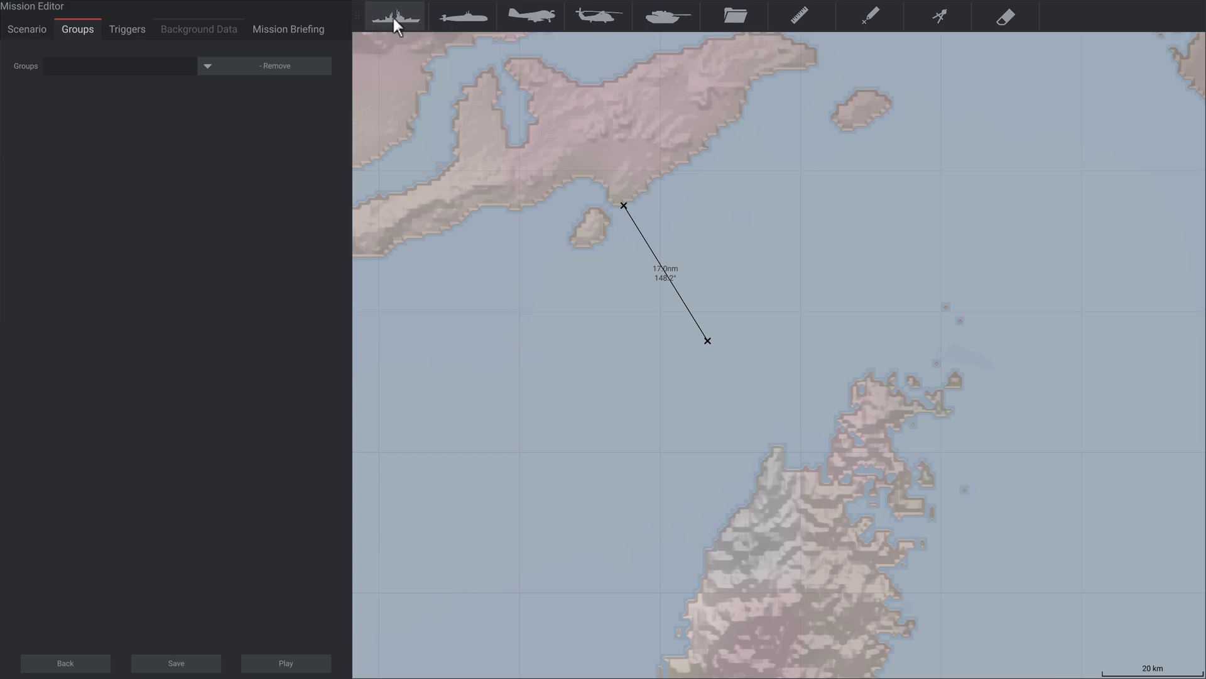
click(681, 359)
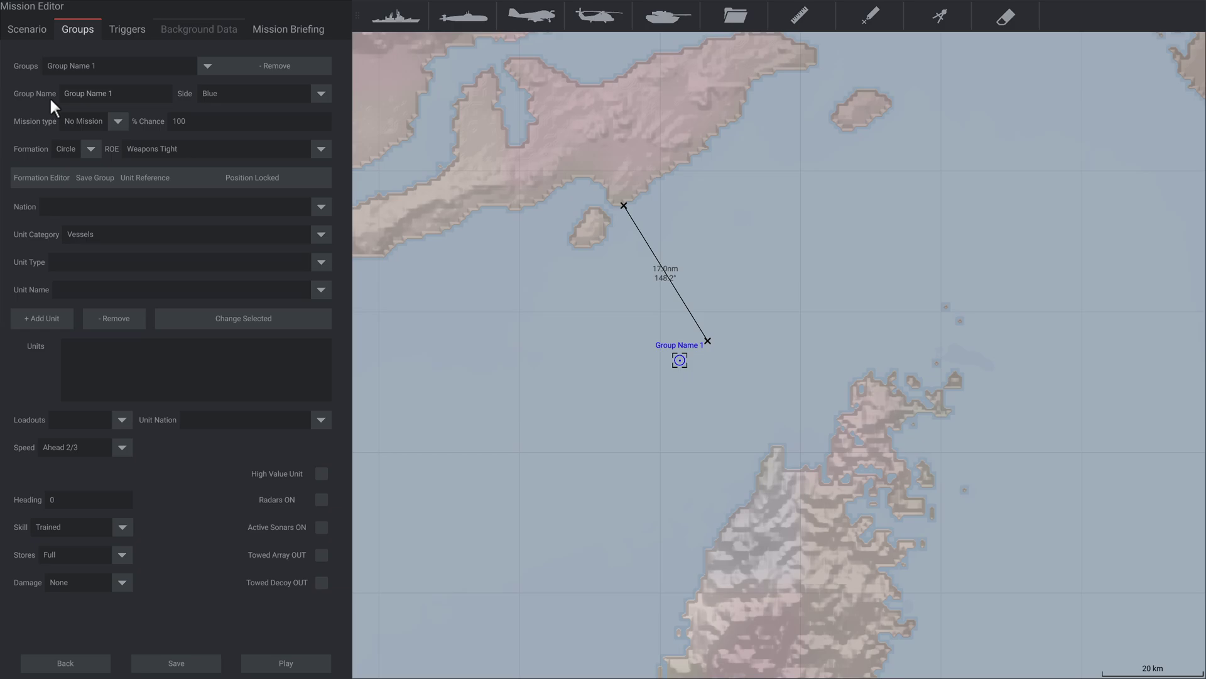
Name the group 'US CSG', keep it on the Blue side, and set its mission to Patrol.
key(ctrl+a)
text(US)
click(236, 94)
click(235, 93)
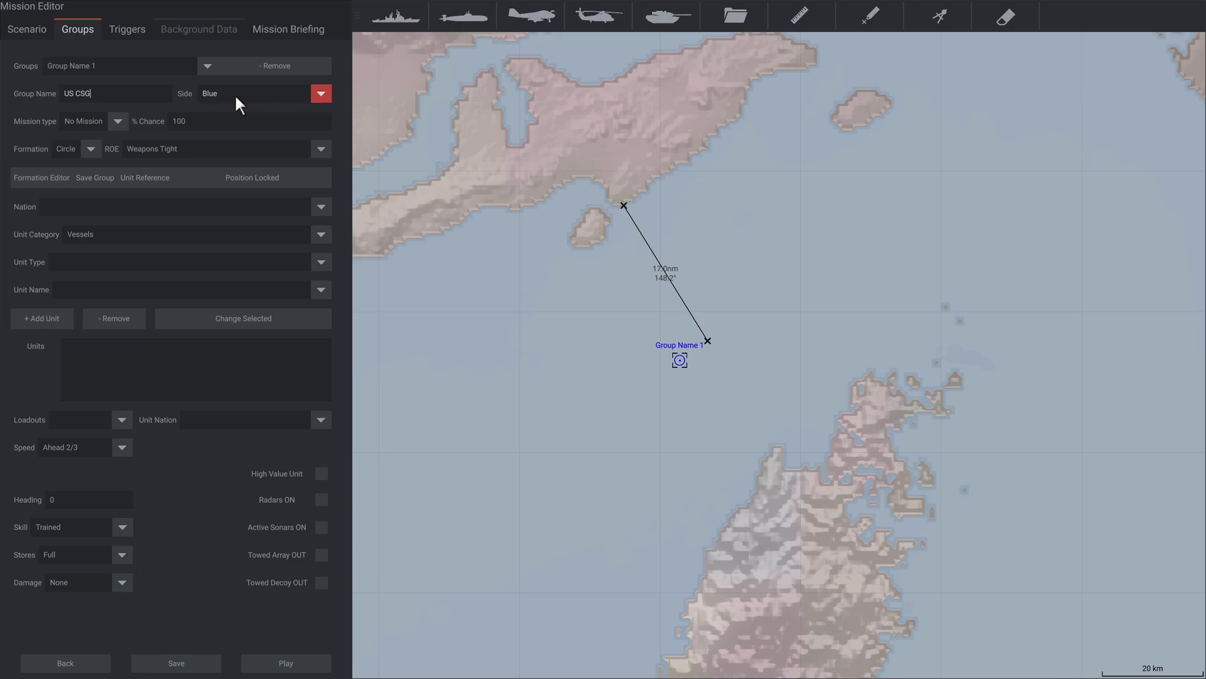
click(89, 120)
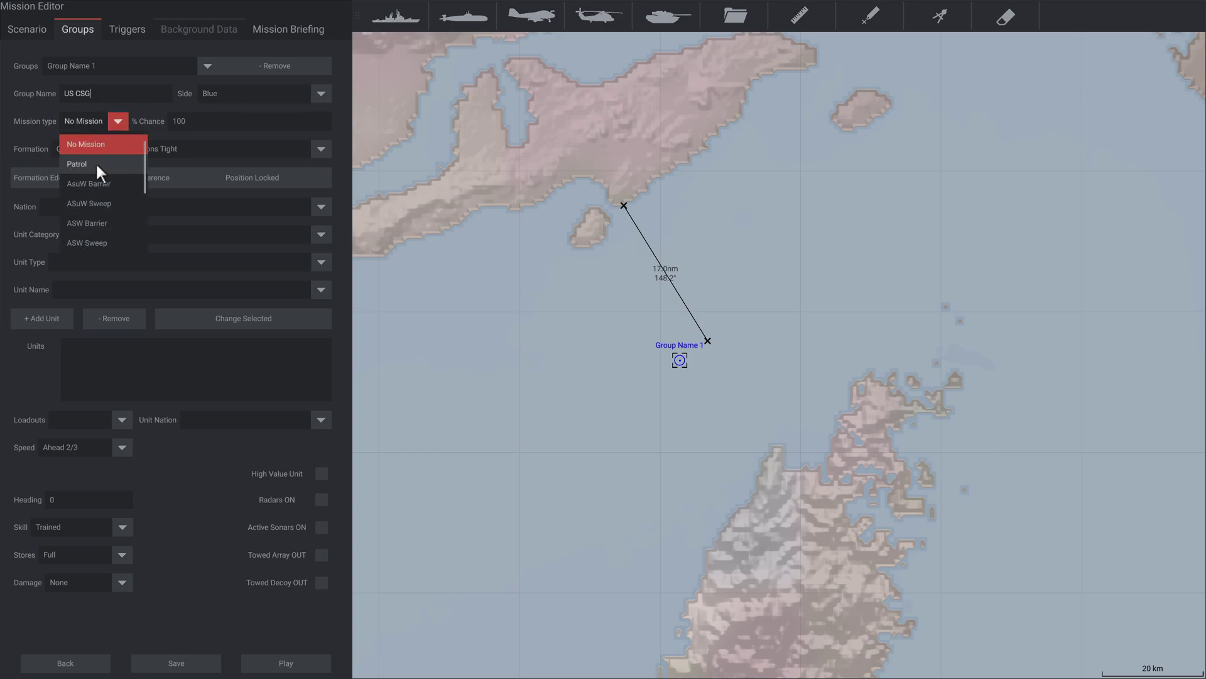
scroll(93, 163, down, 5)
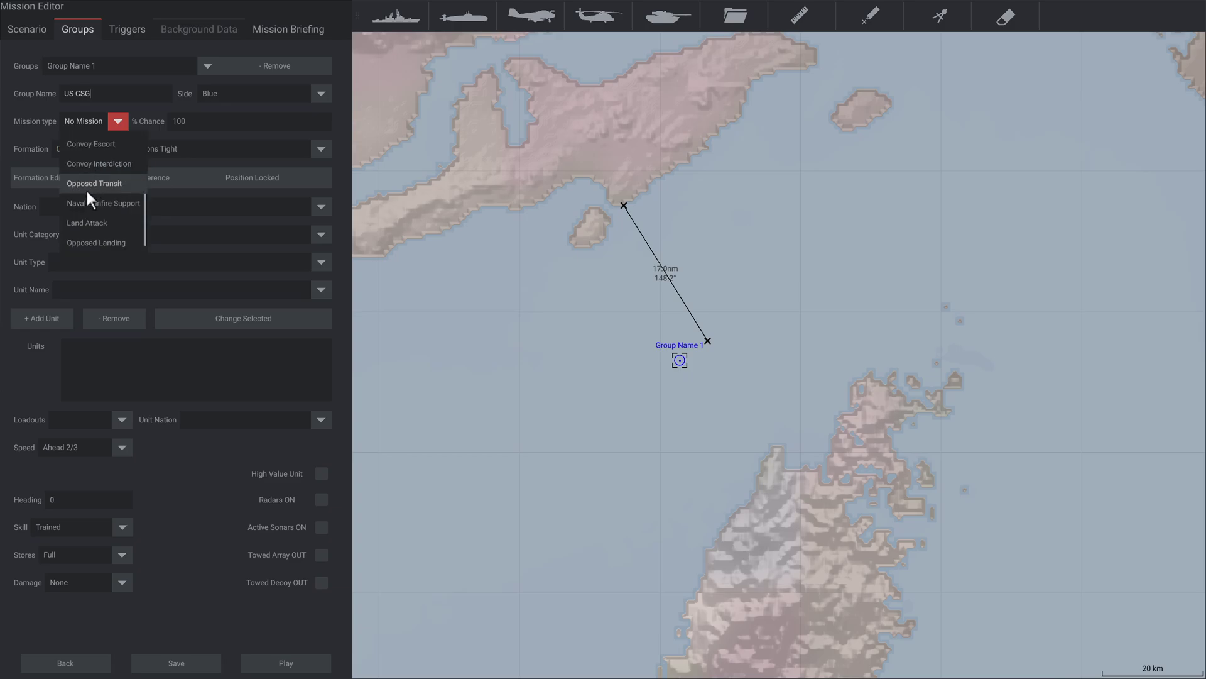
scroll(89, 200, up, 5)
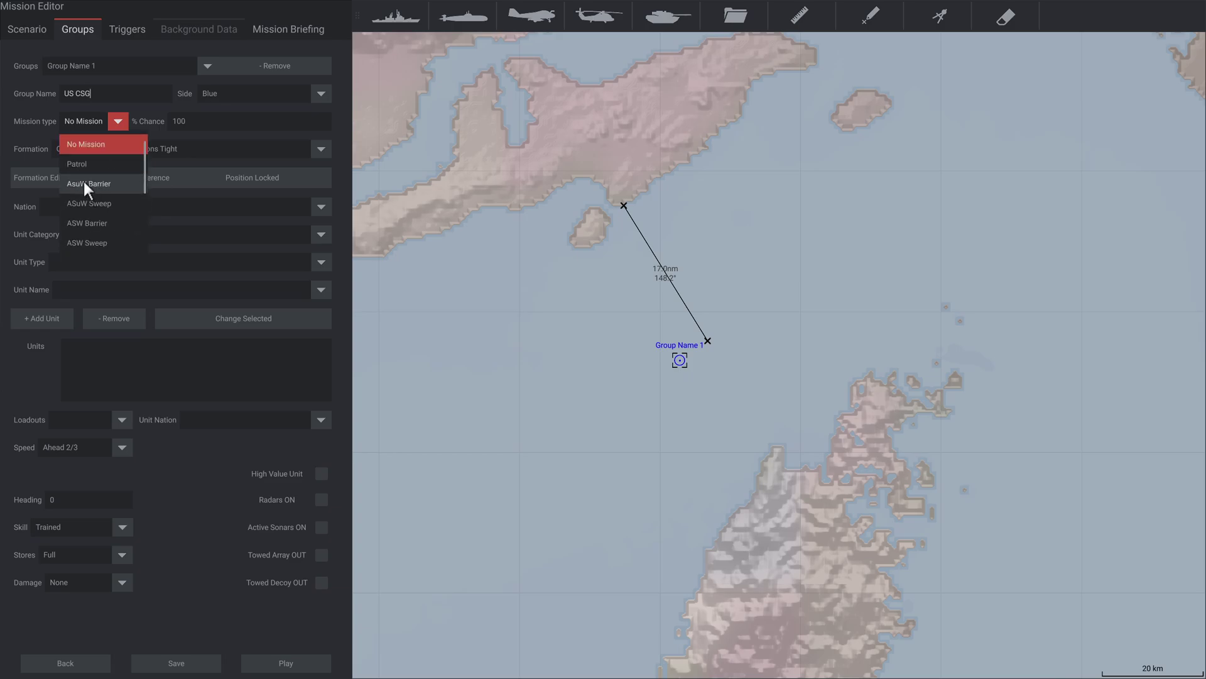
click(84, 162)
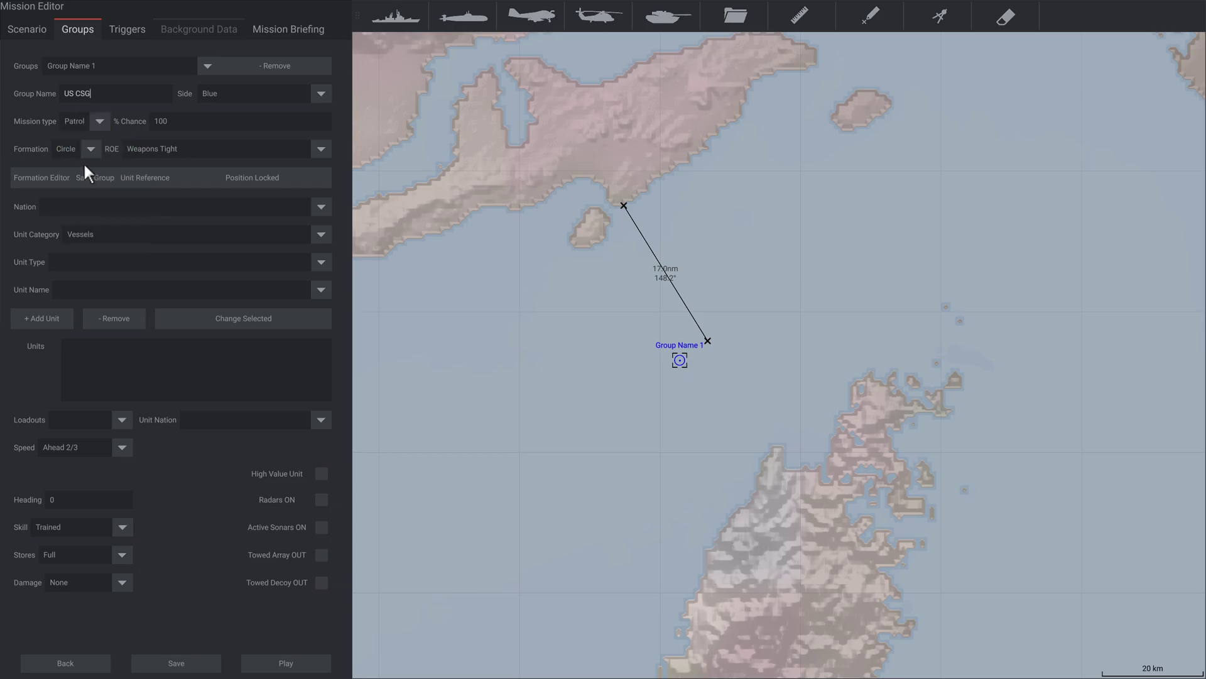
click(143, 123)
Set the group's formation to Battlegroup and its rules of engagement to Weapons Free.
click(91, 149)
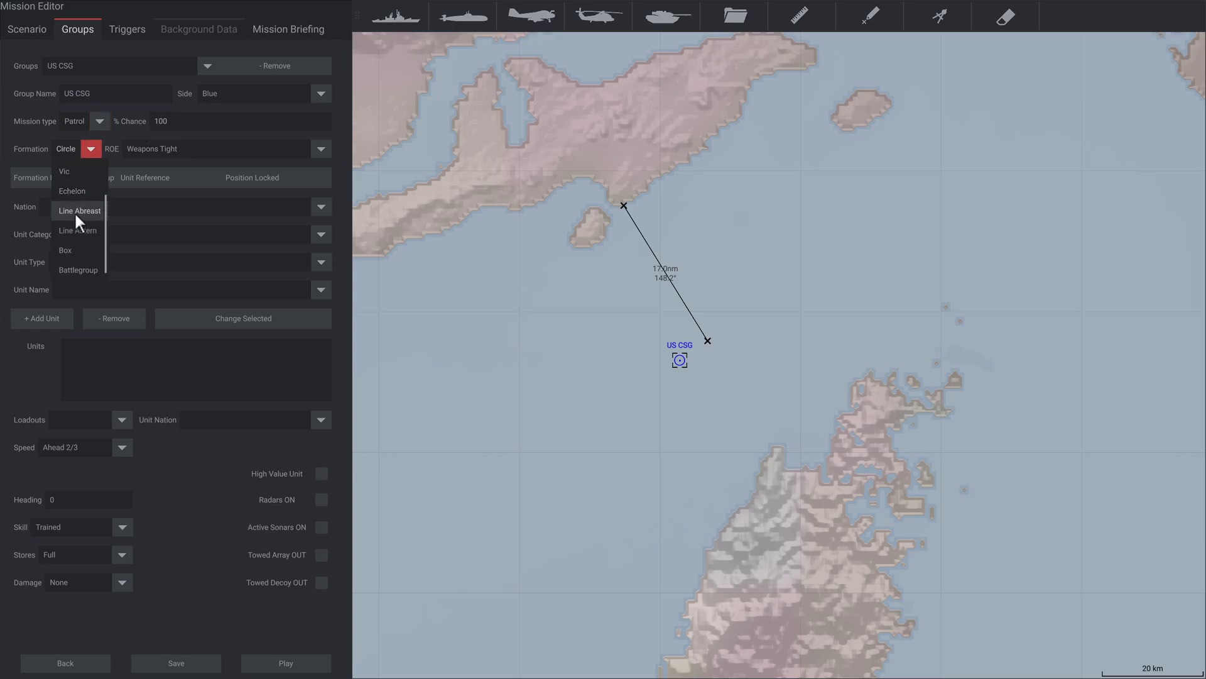
click(67, 267)
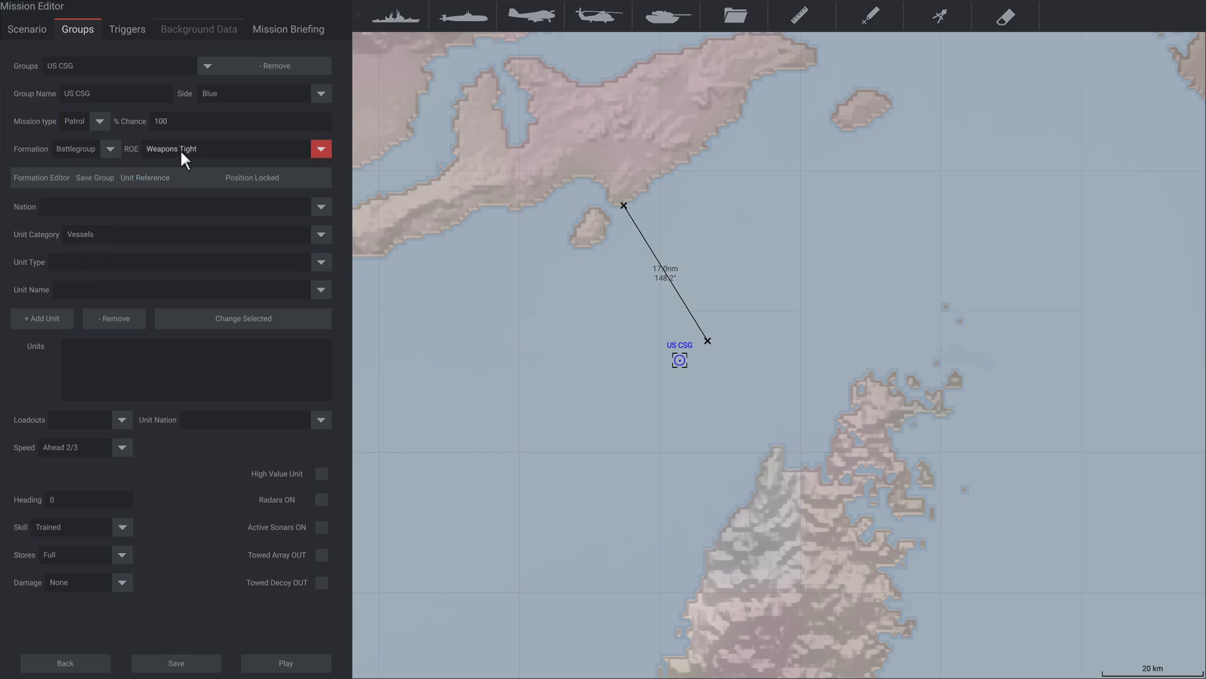
click(319, 154)
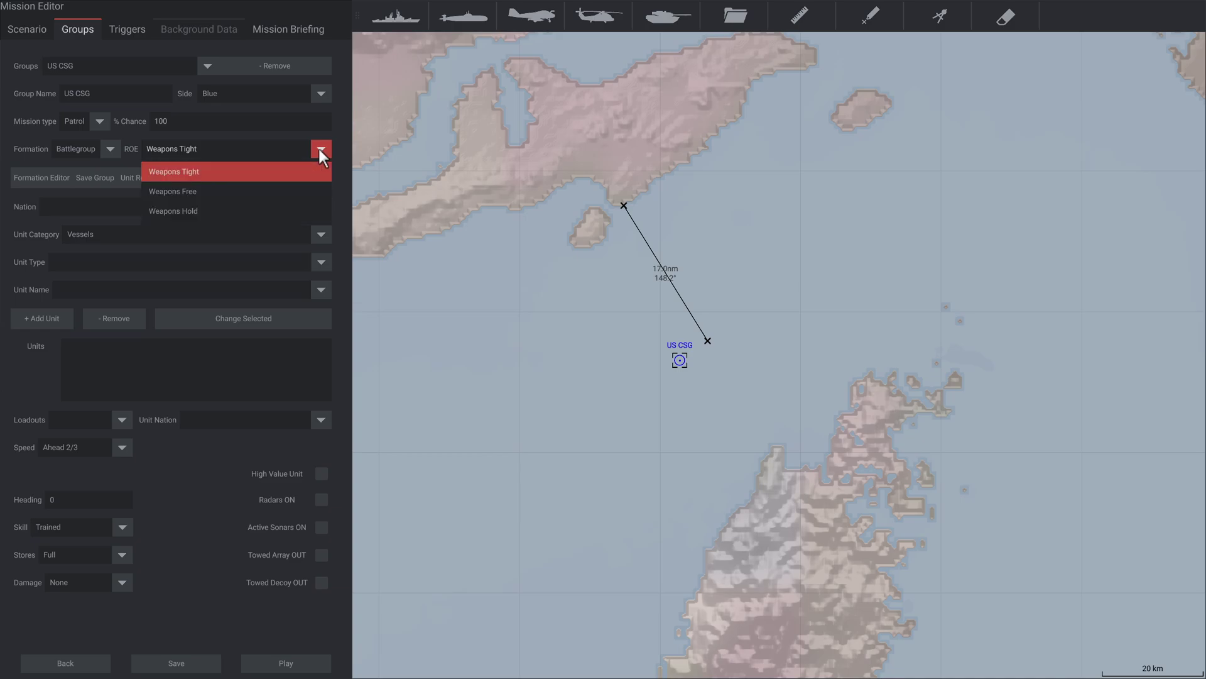
click(177, 192)
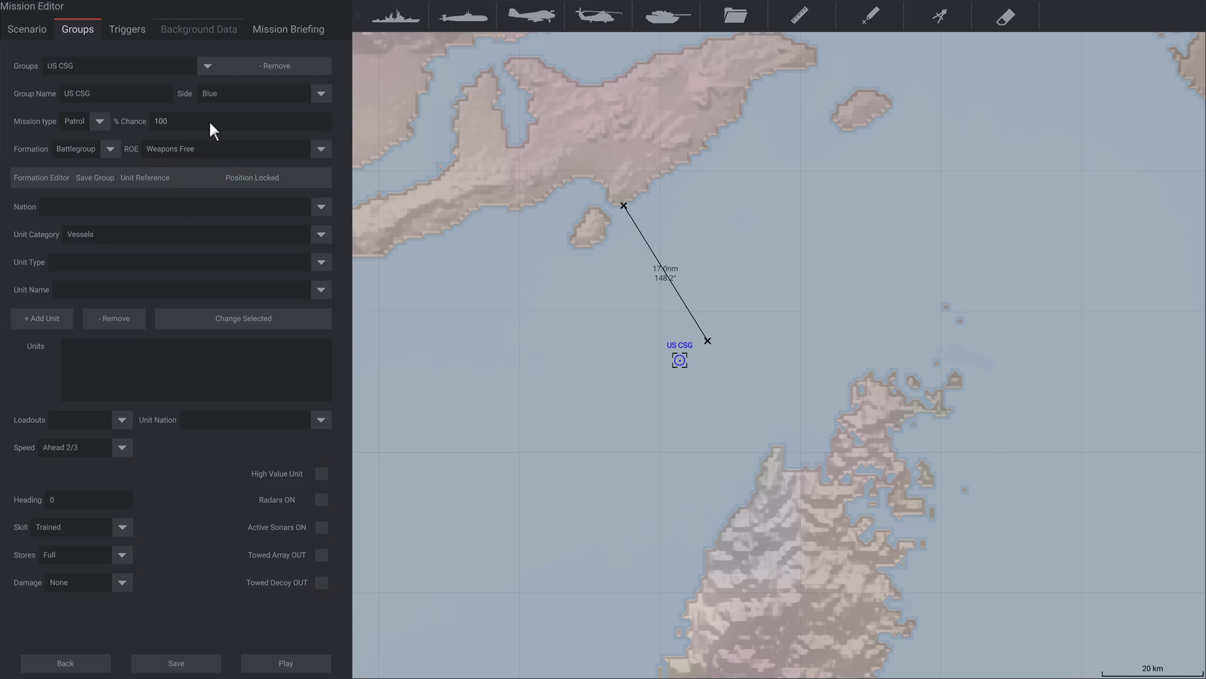
Set the group's nation to USA with Vessels as the unit category.
click(127, 207)
scroll(107, 254, down, 10)
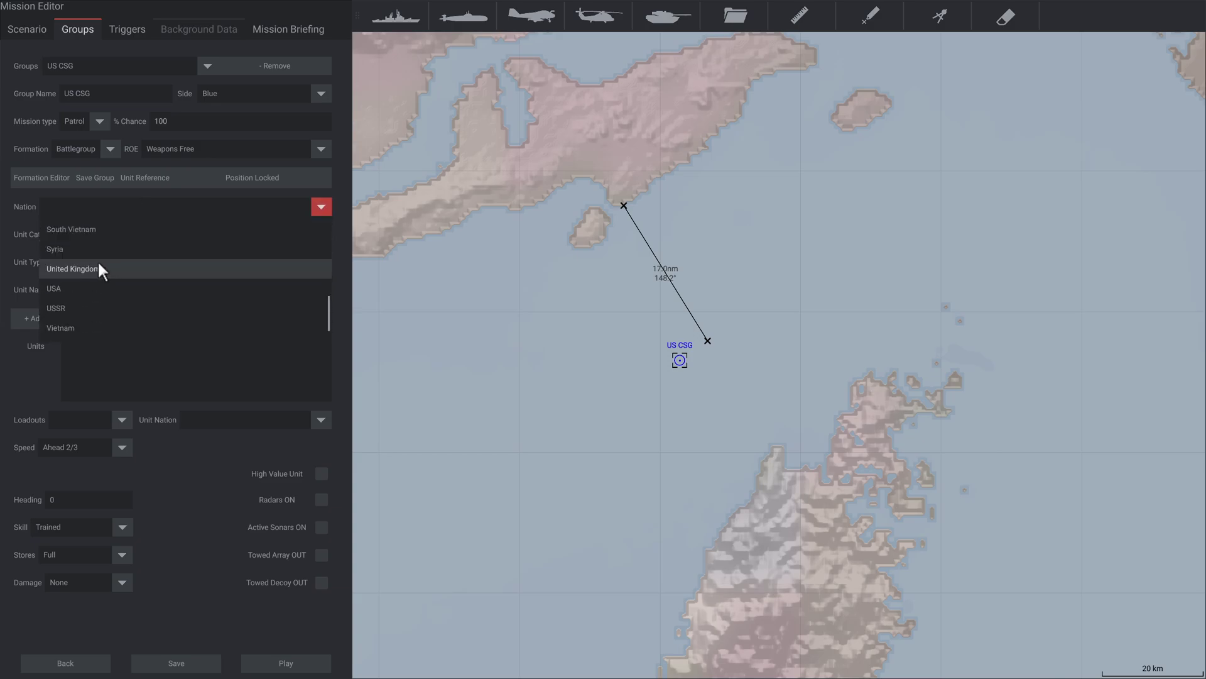
click(70, 286)
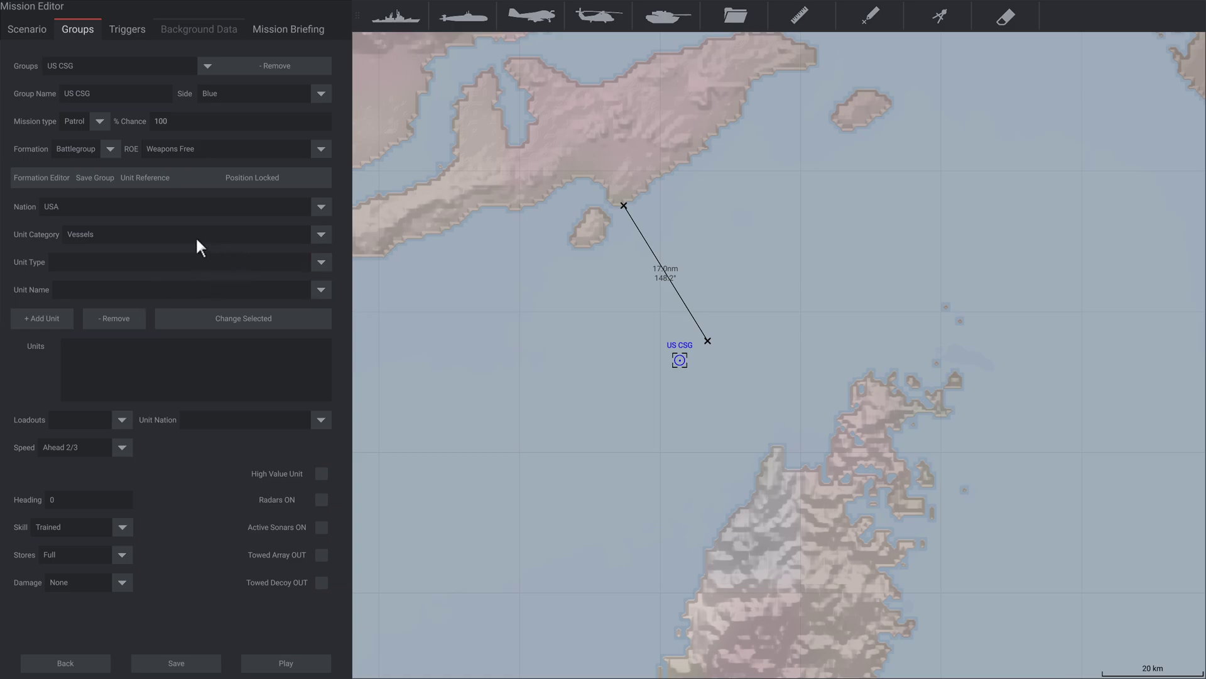
click(85, 238)
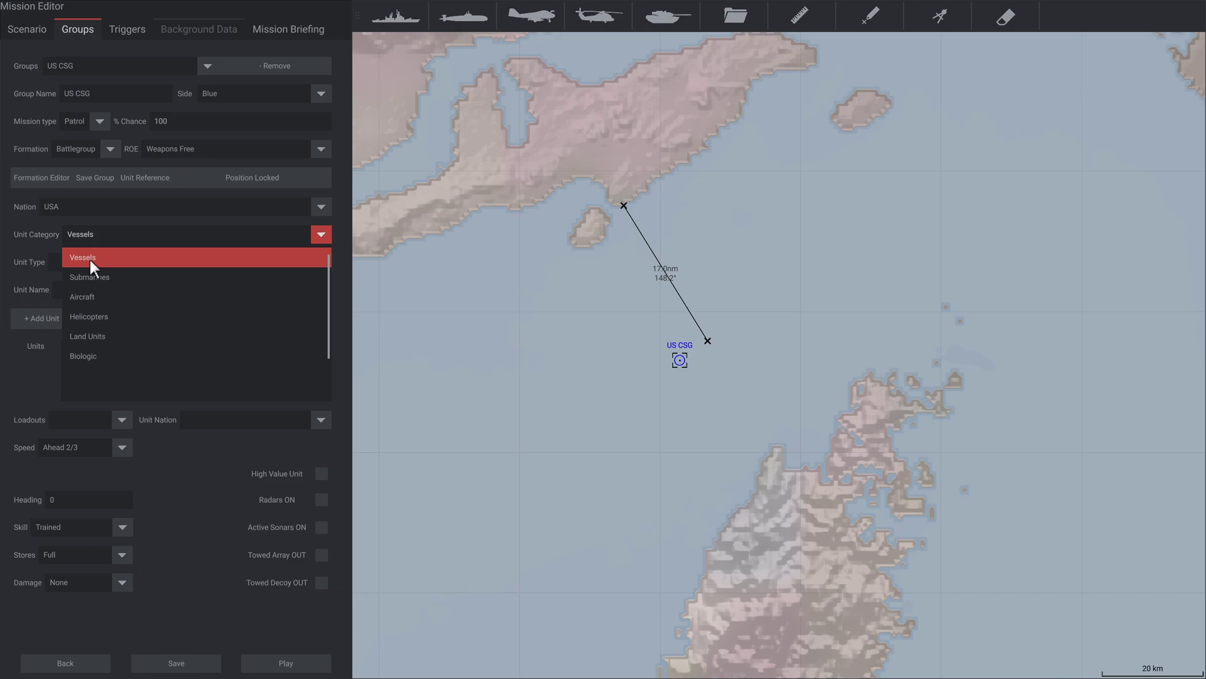
click(88, 257)
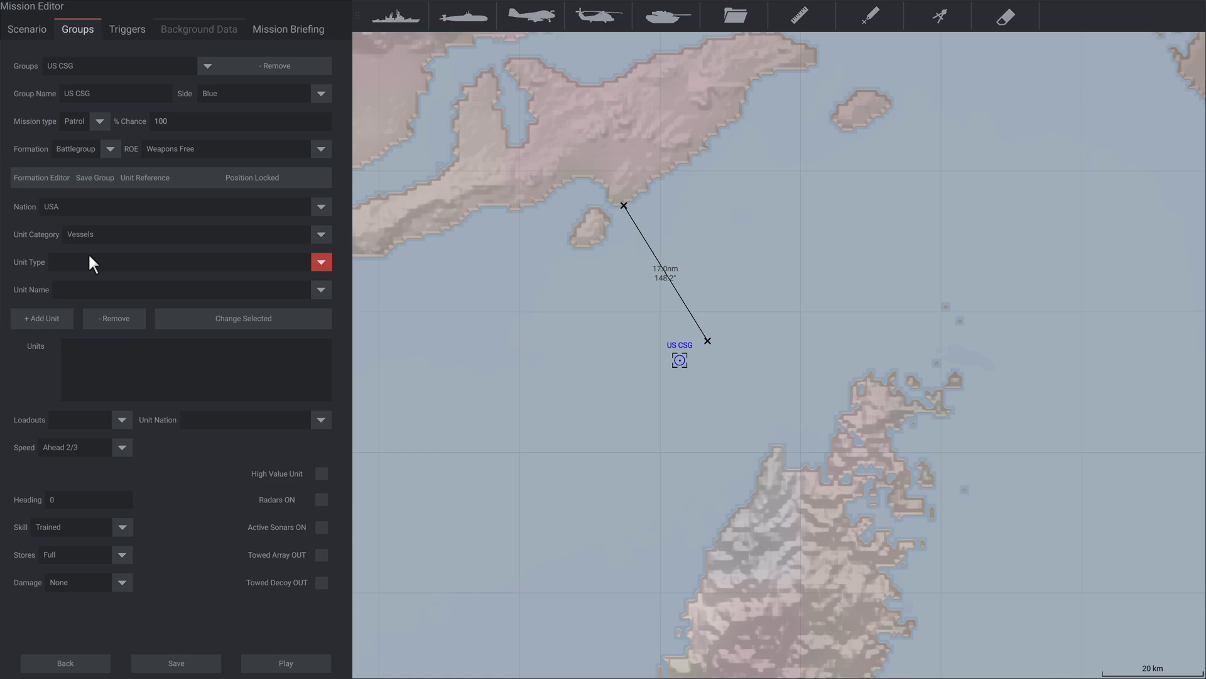
Choose the Nimitz-class carrier Nimitz CVN-68 as the unit and check its reference details.
click(92, 259)
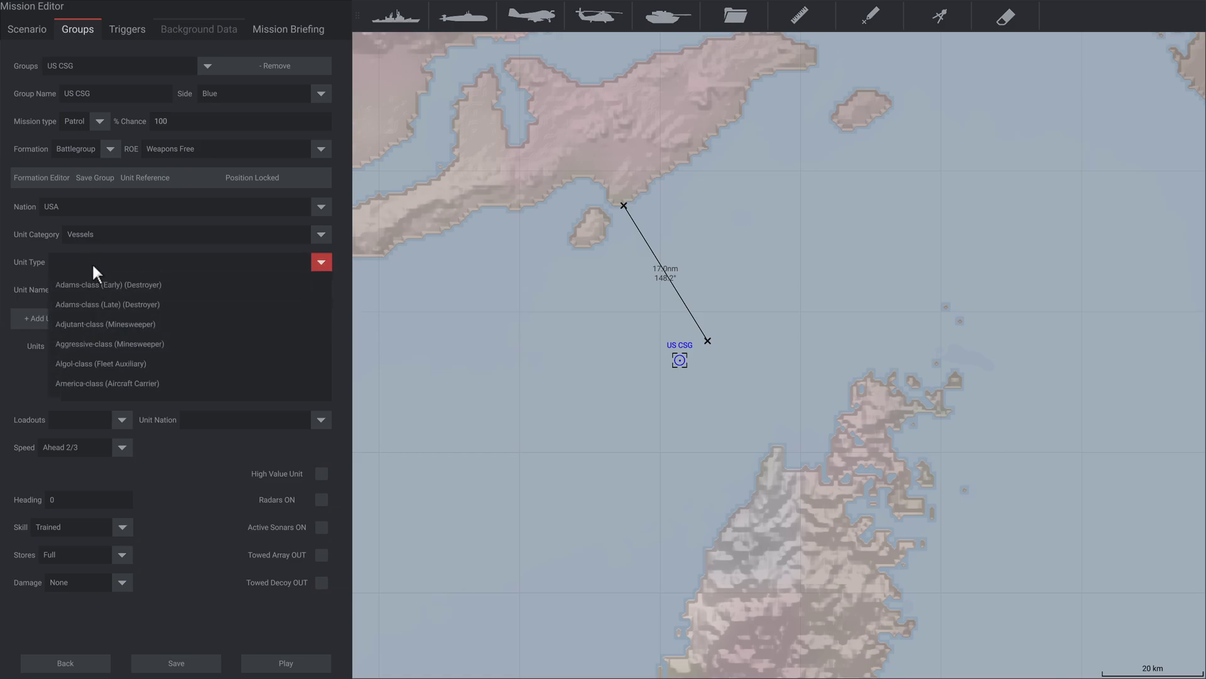
scroll(82, 295, down, 4)
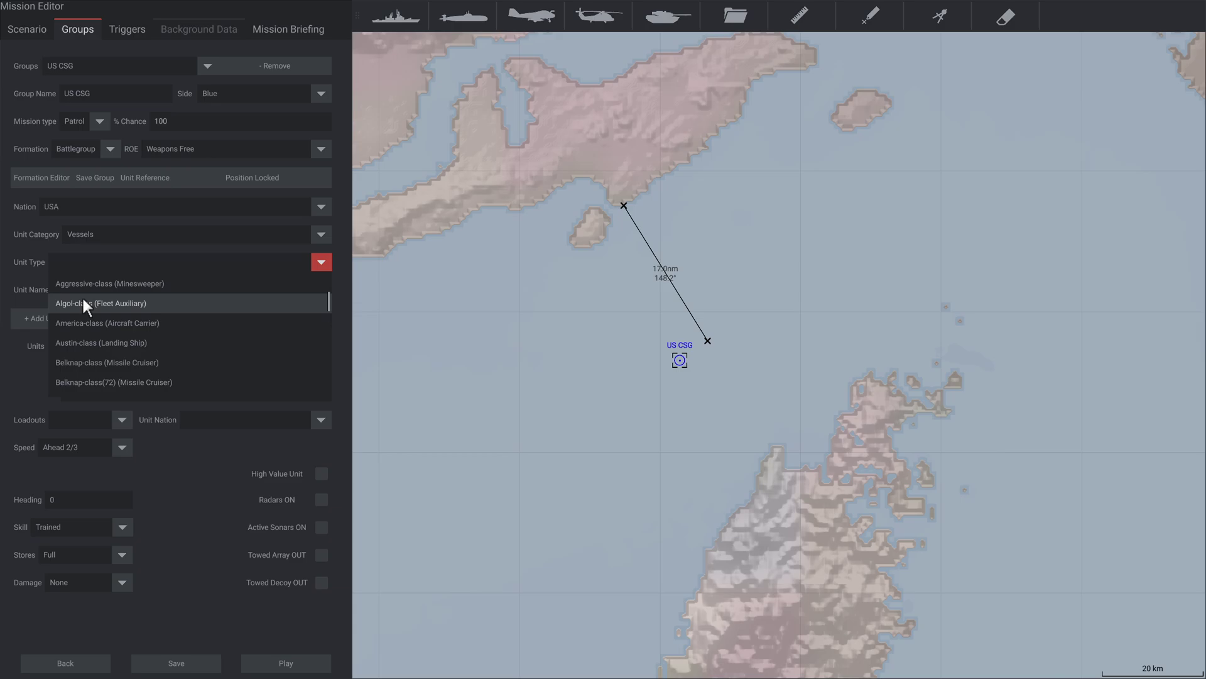
scroll(76, 294, down, 5)
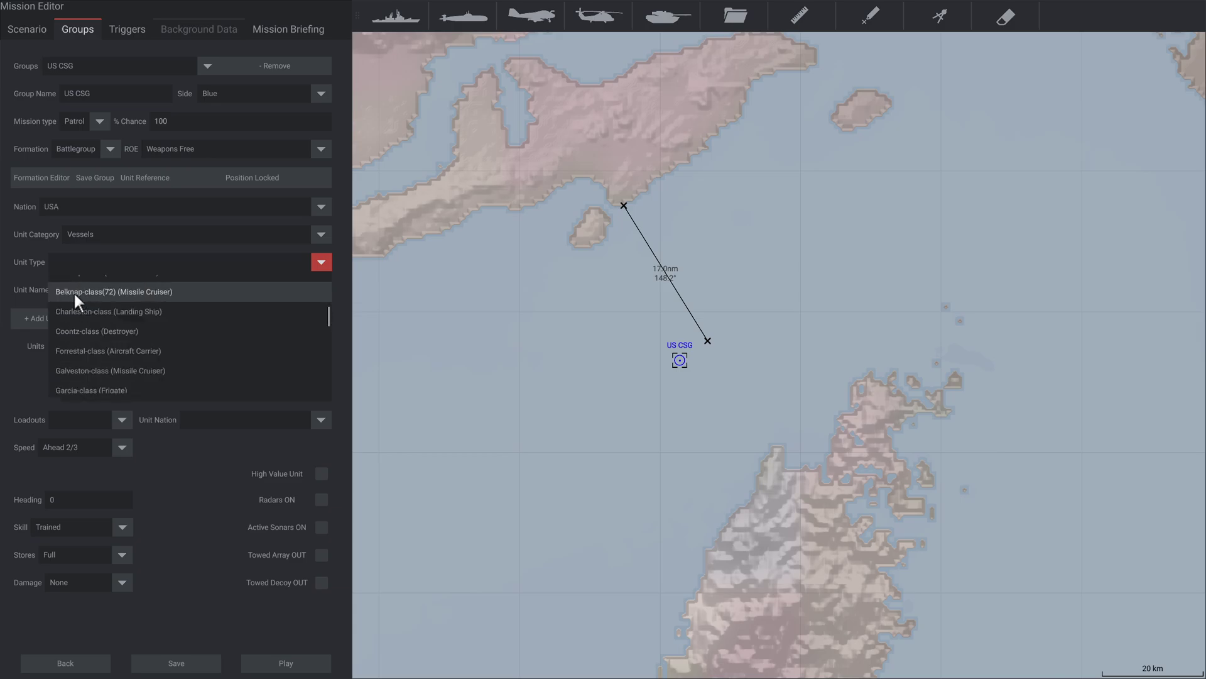
scroll(74, 293, down, 5)
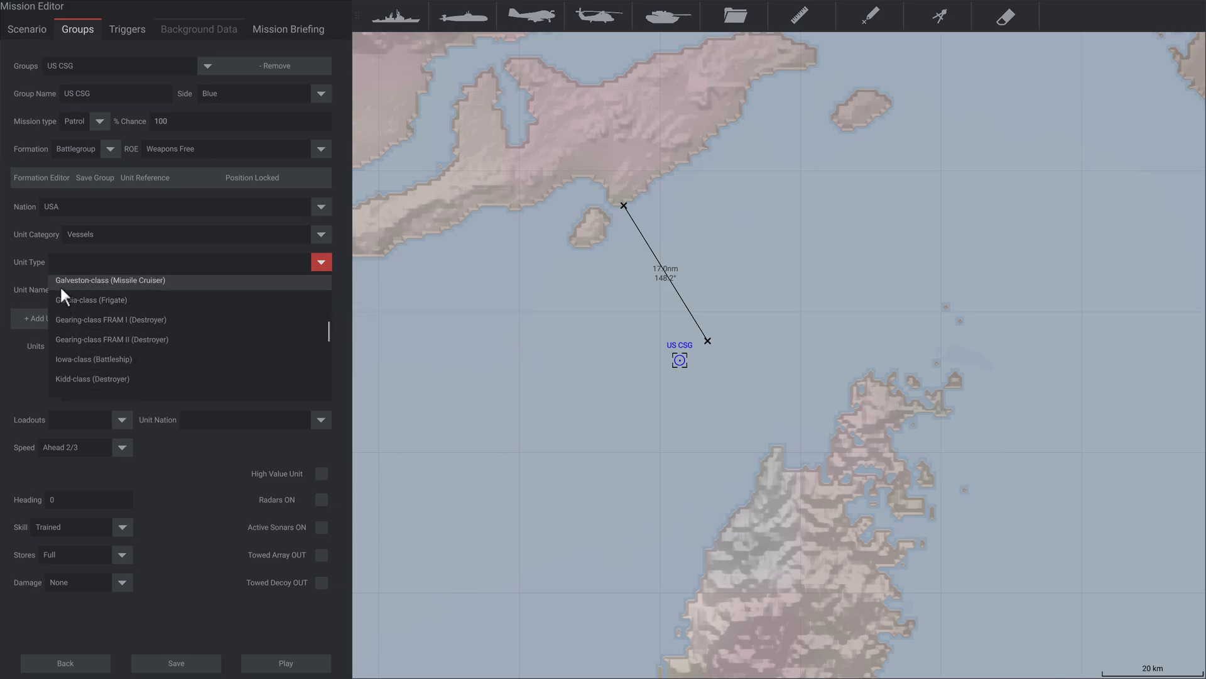
scroll(75, 292, down, 4)
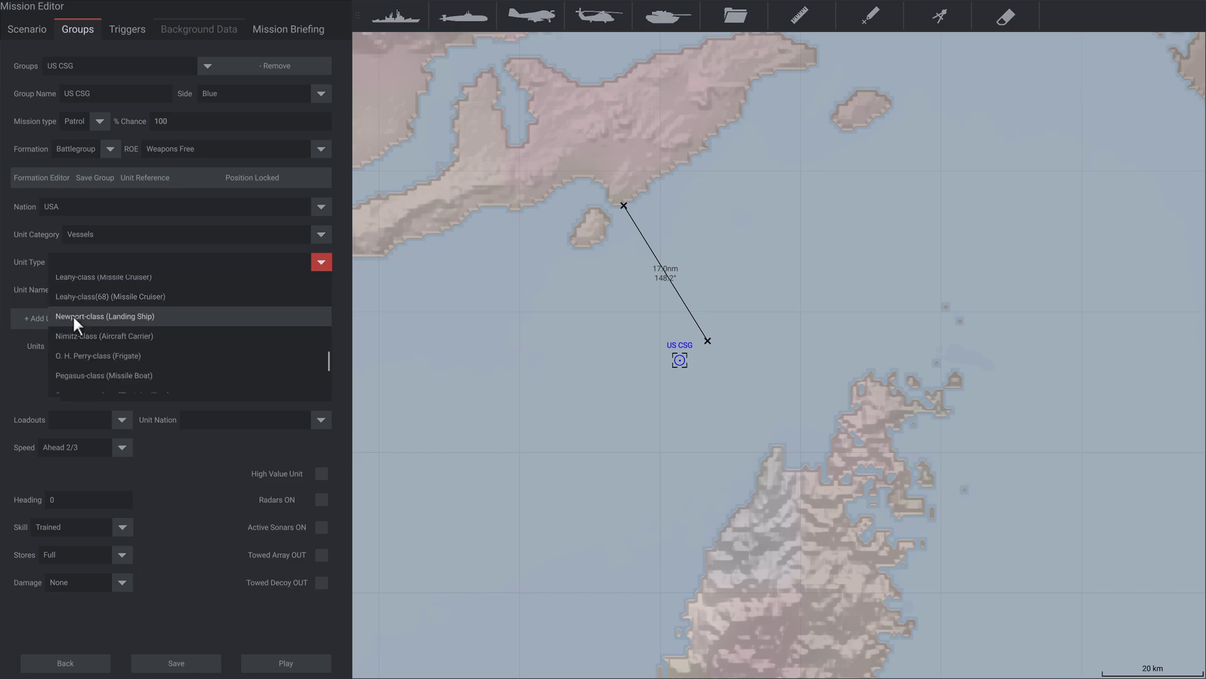
click(80, 340)
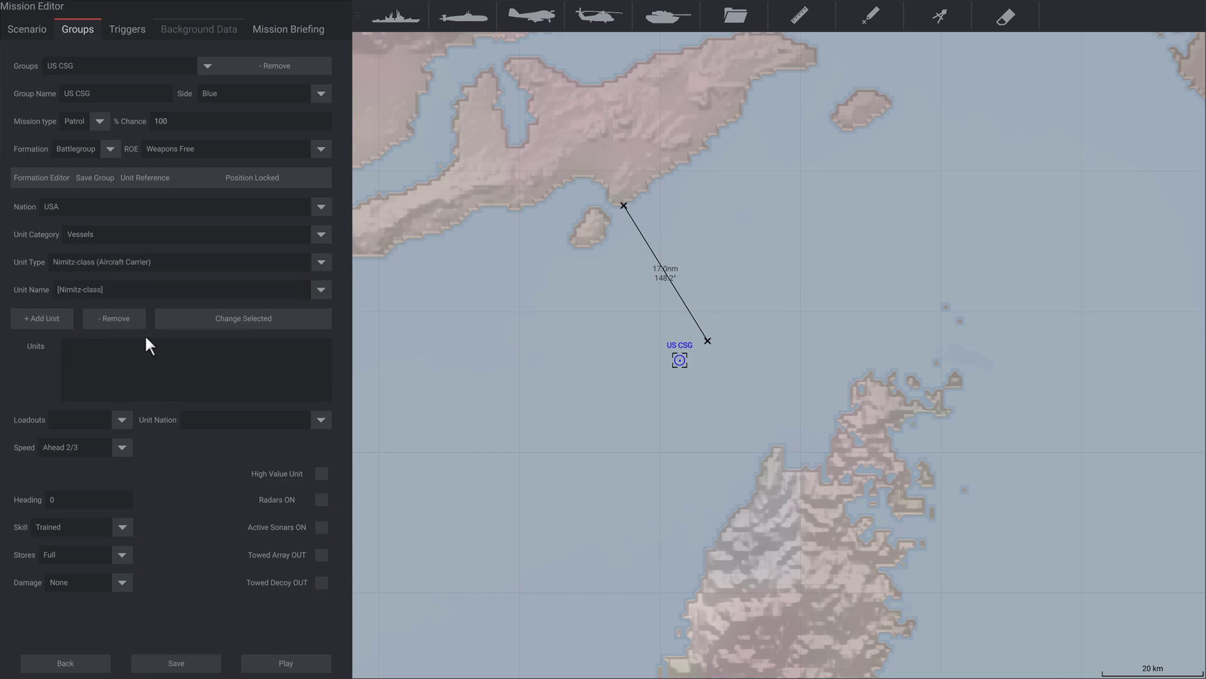
click(105, 289)
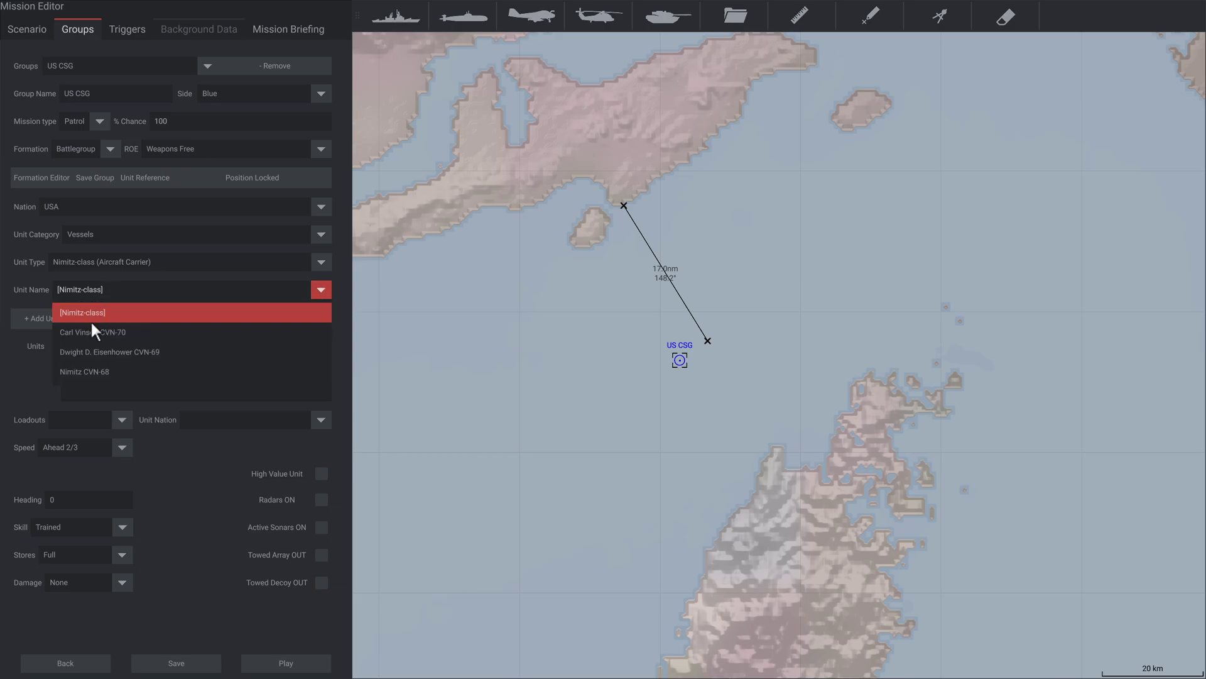
click(101, 370)
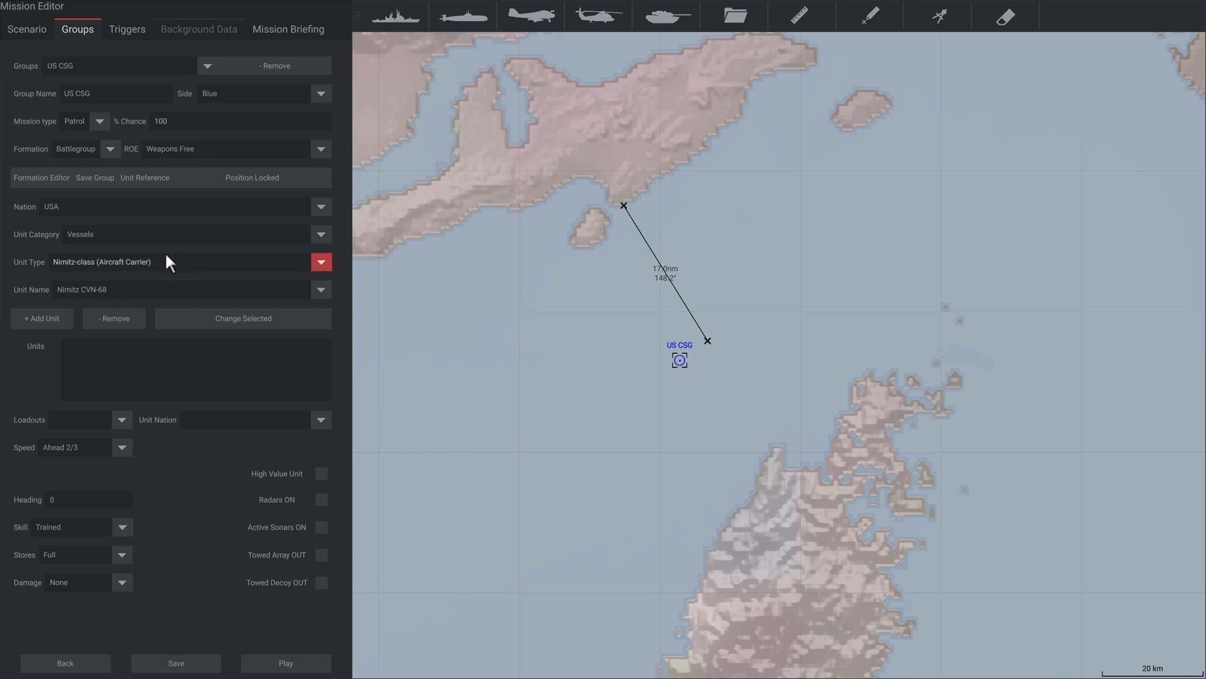
click(144, 182)
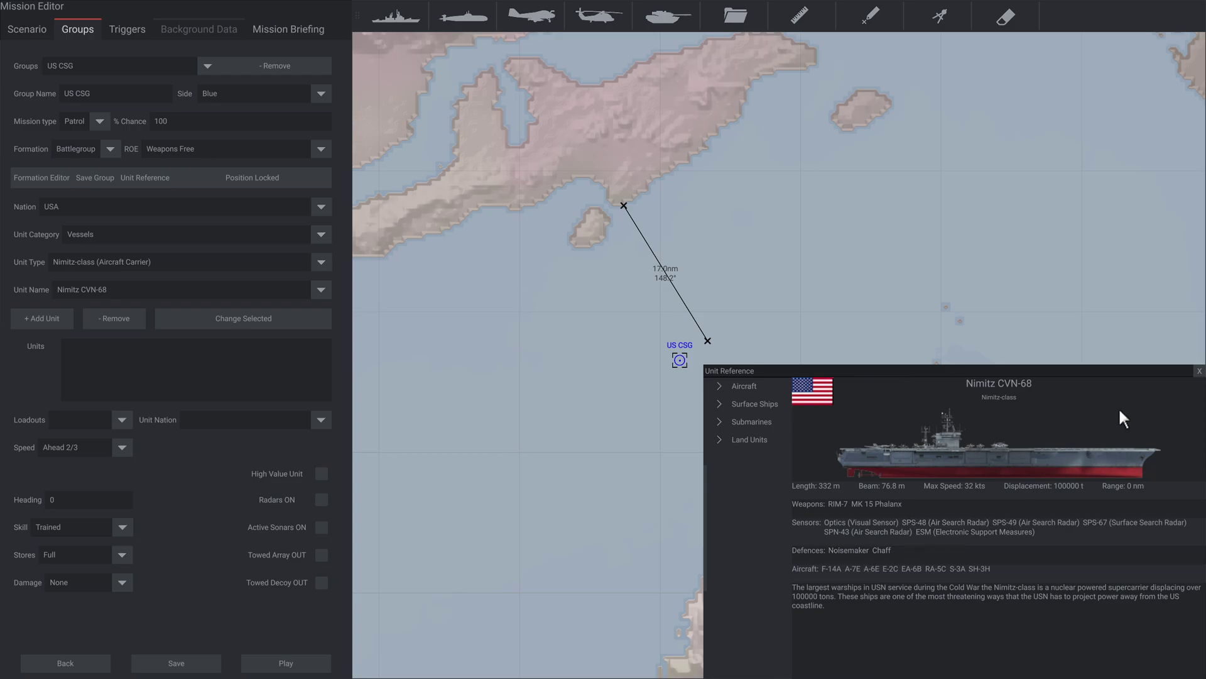
click(1200, 372)
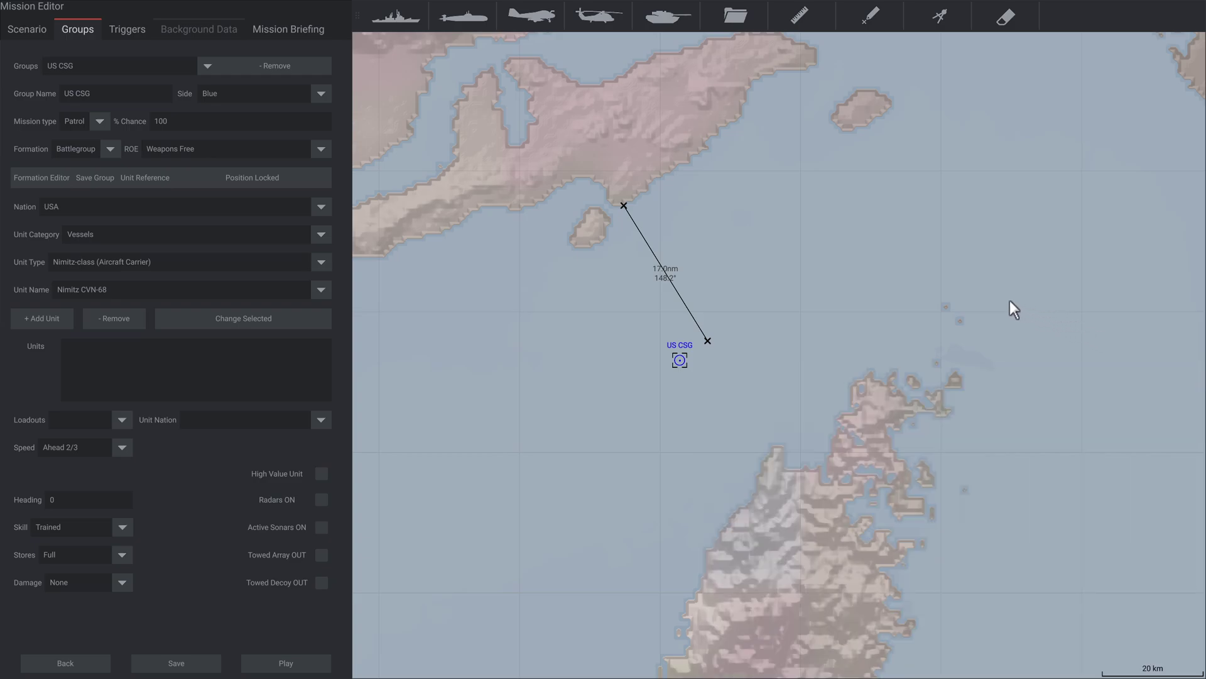
Lock the group's position, add Nimitz CVN-68 with USA nationality, keeping speed at Ahead 2/3.
click(280, 178)
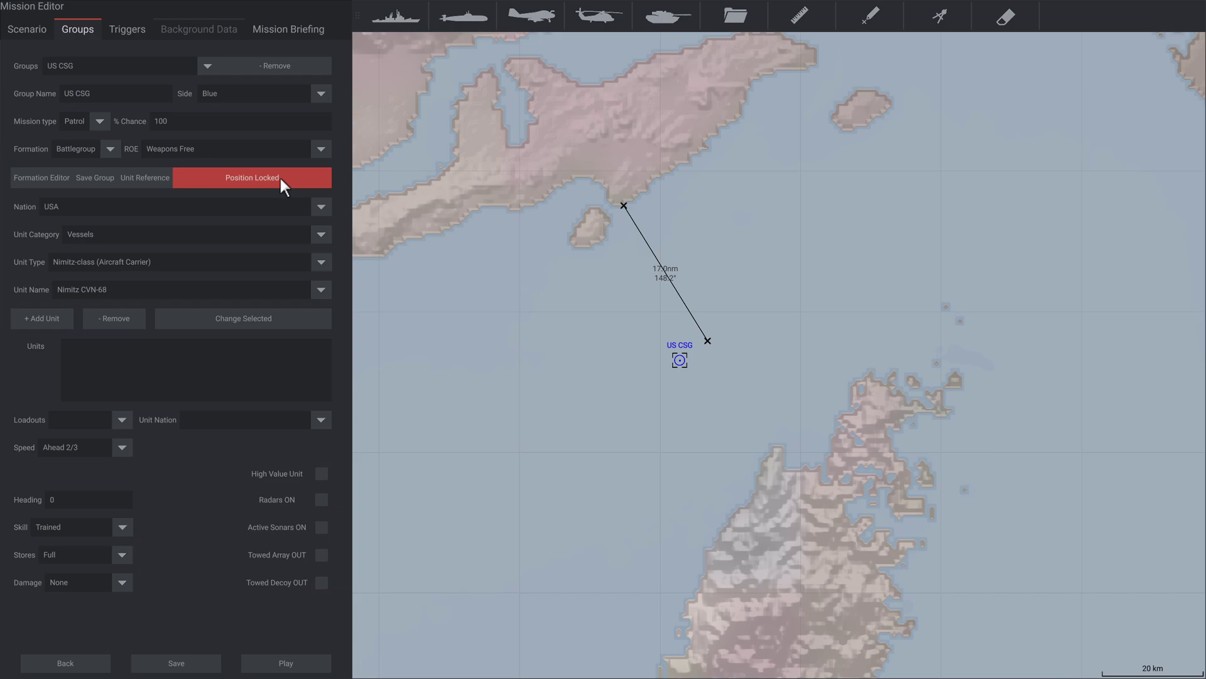
click(35, 318)
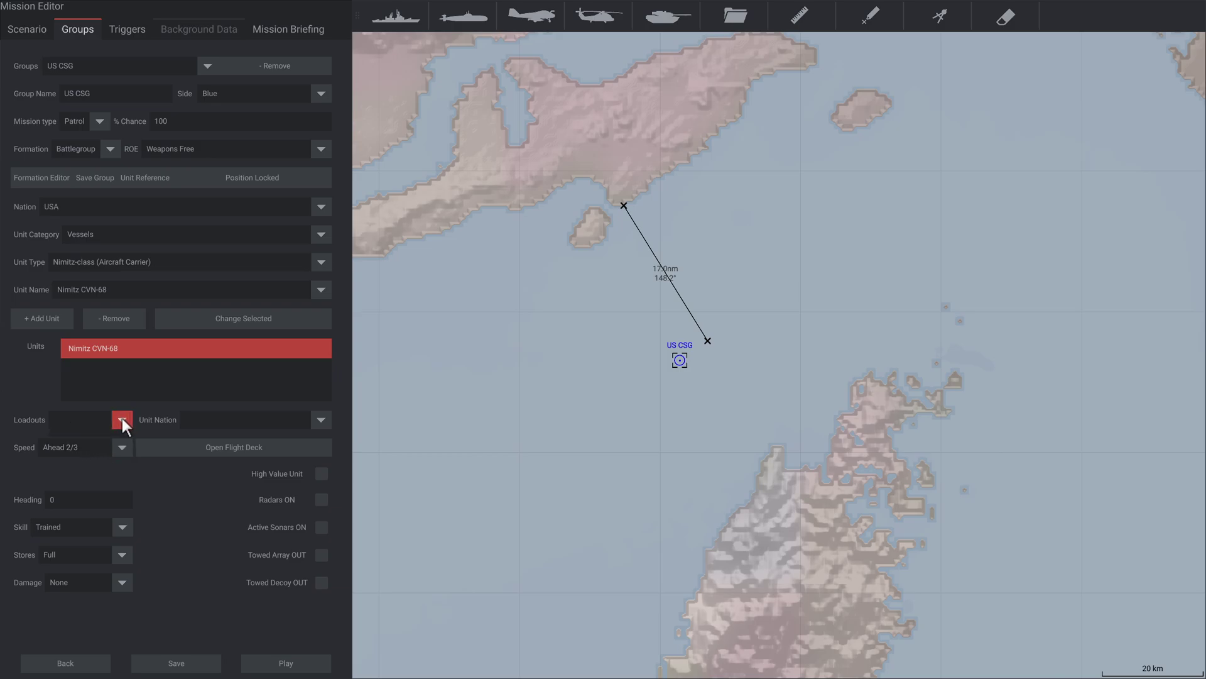
click(320, 420)
scroll(259, 447, down, 5)
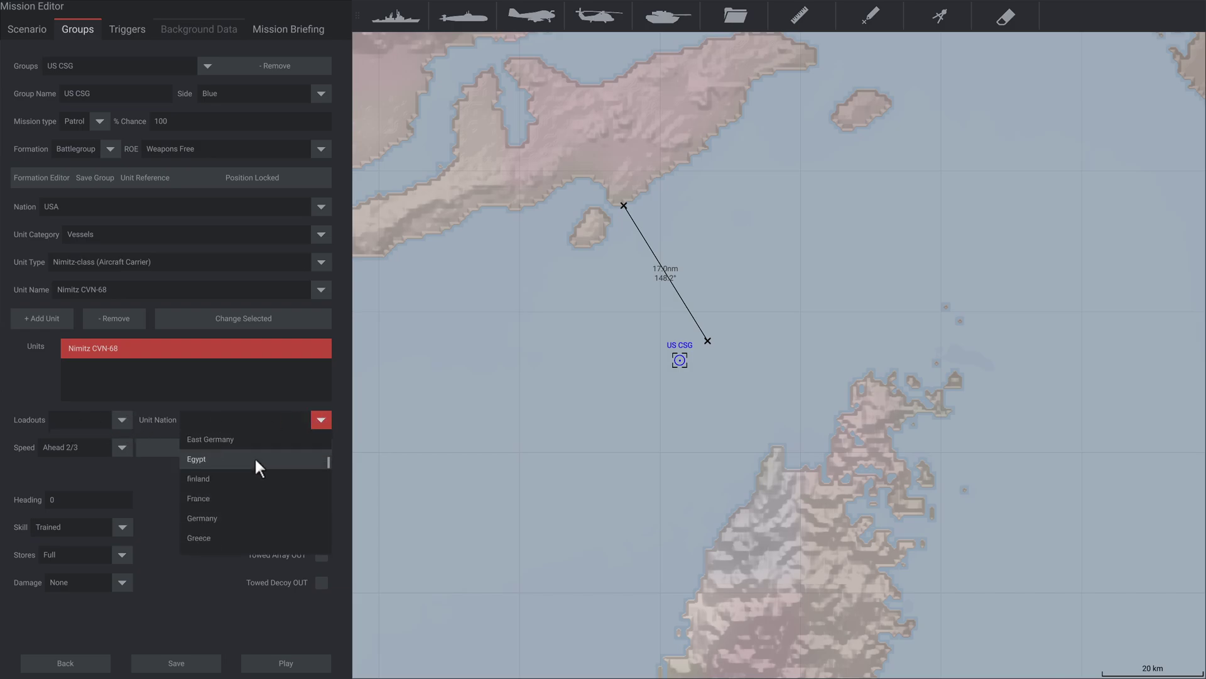
scroll(242, 458, down, 5)
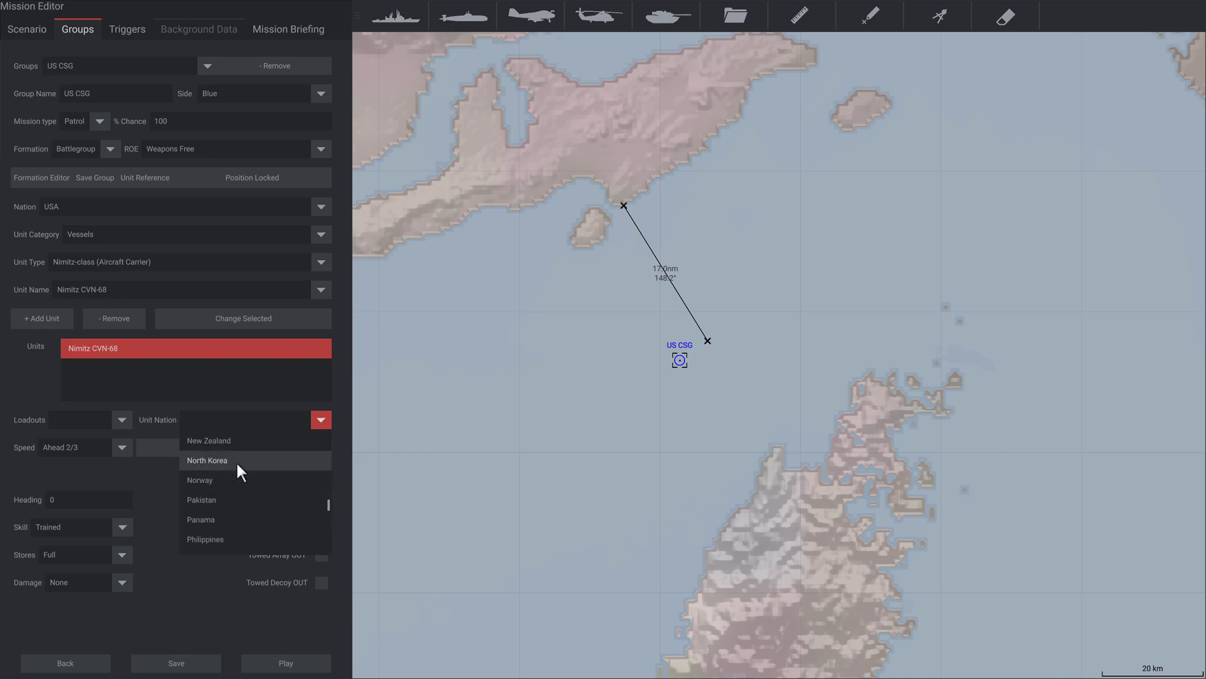
scroll(230, 462, down, 4)
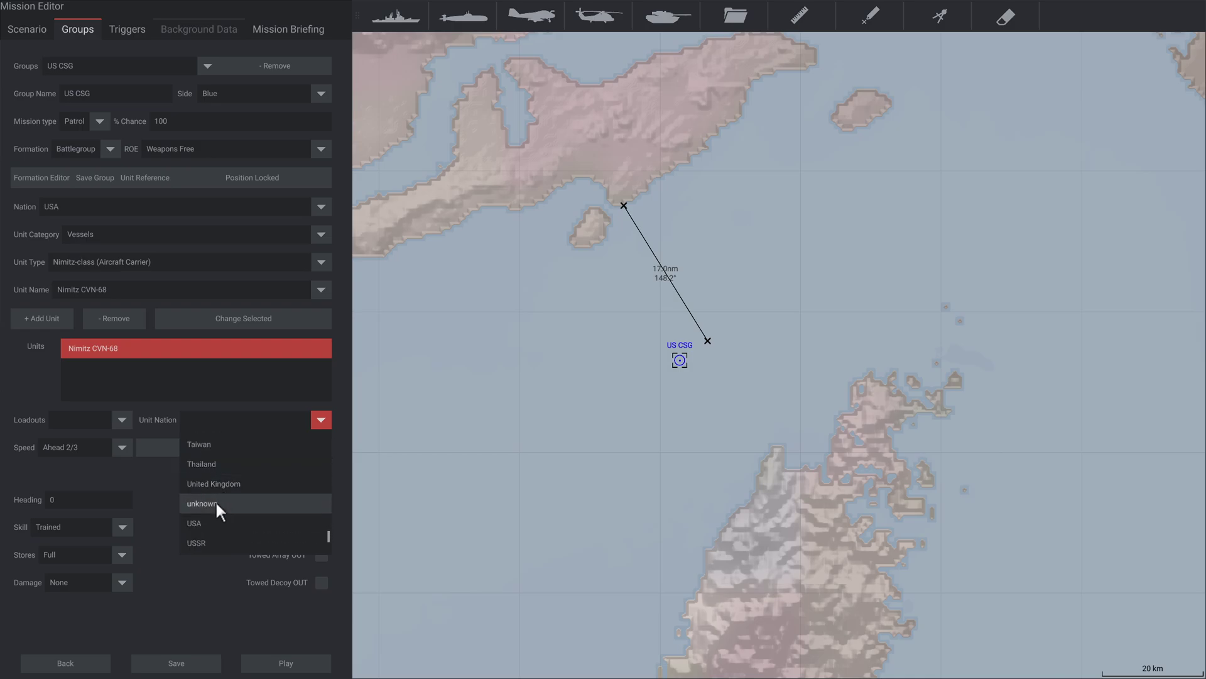
click(216, 523)
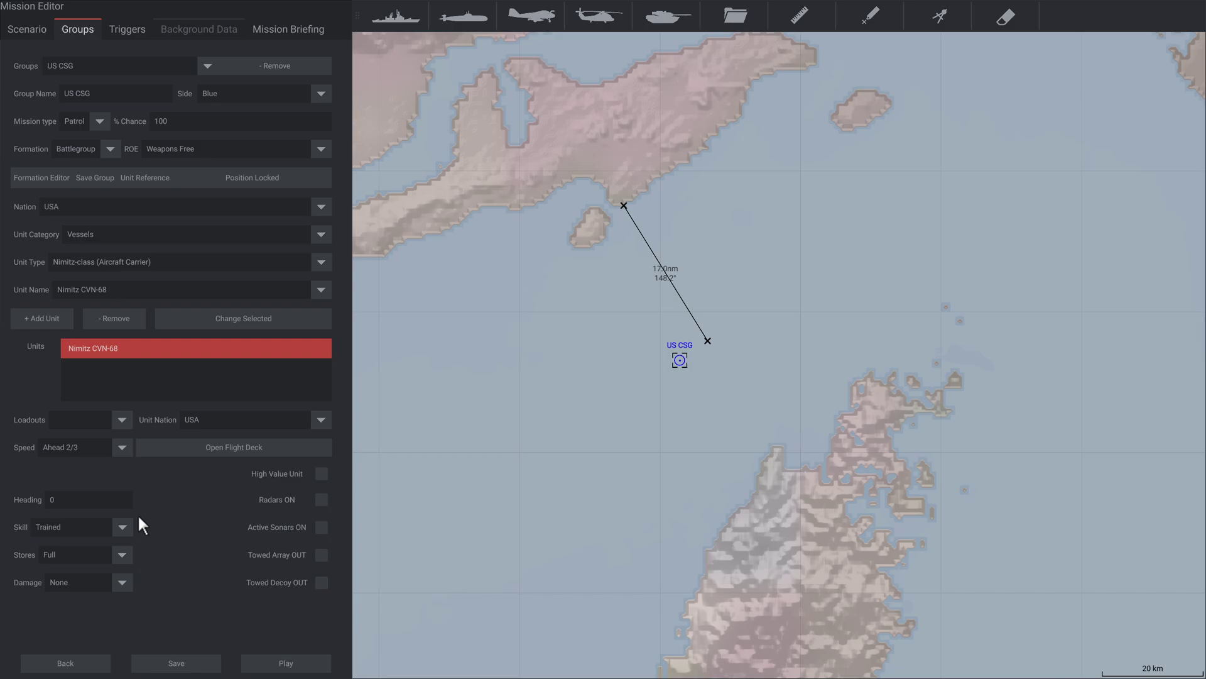
click(122, 447)
click(86, 505)
On the Nimitz flight deck, pick F-14A aircraft from squadron VF-41 'Black Aces'.
click(224, 445)
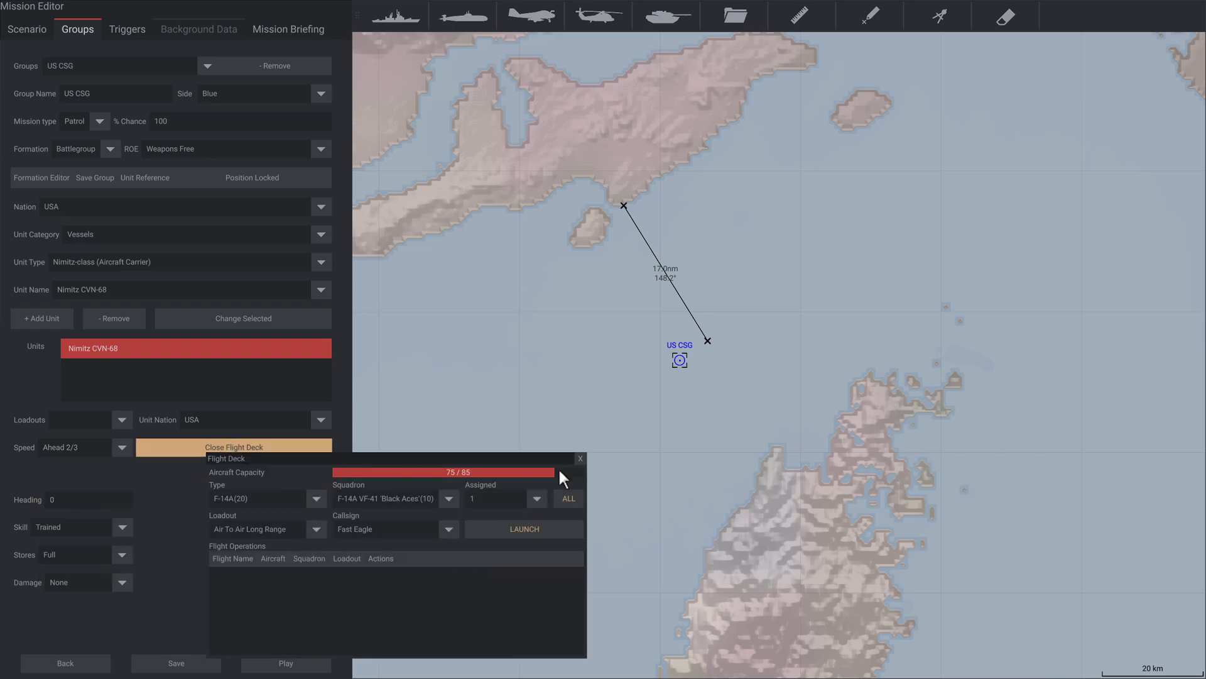
drag(521, 464, 761, 289)
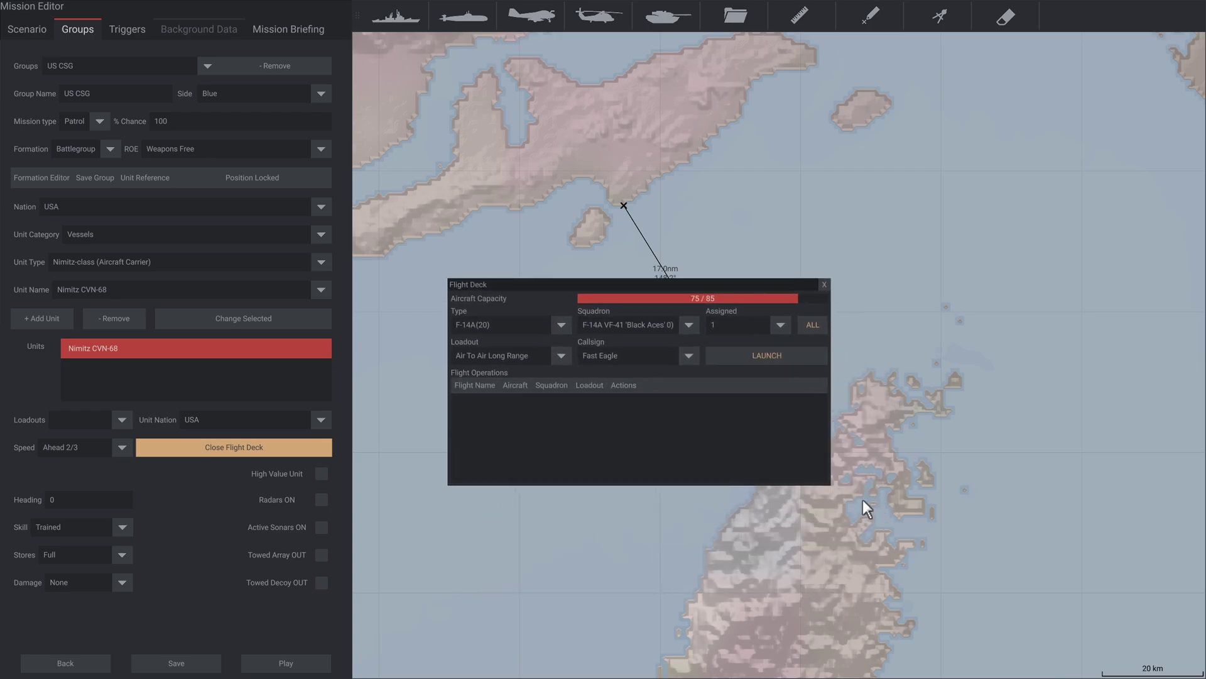
click(561, 324)
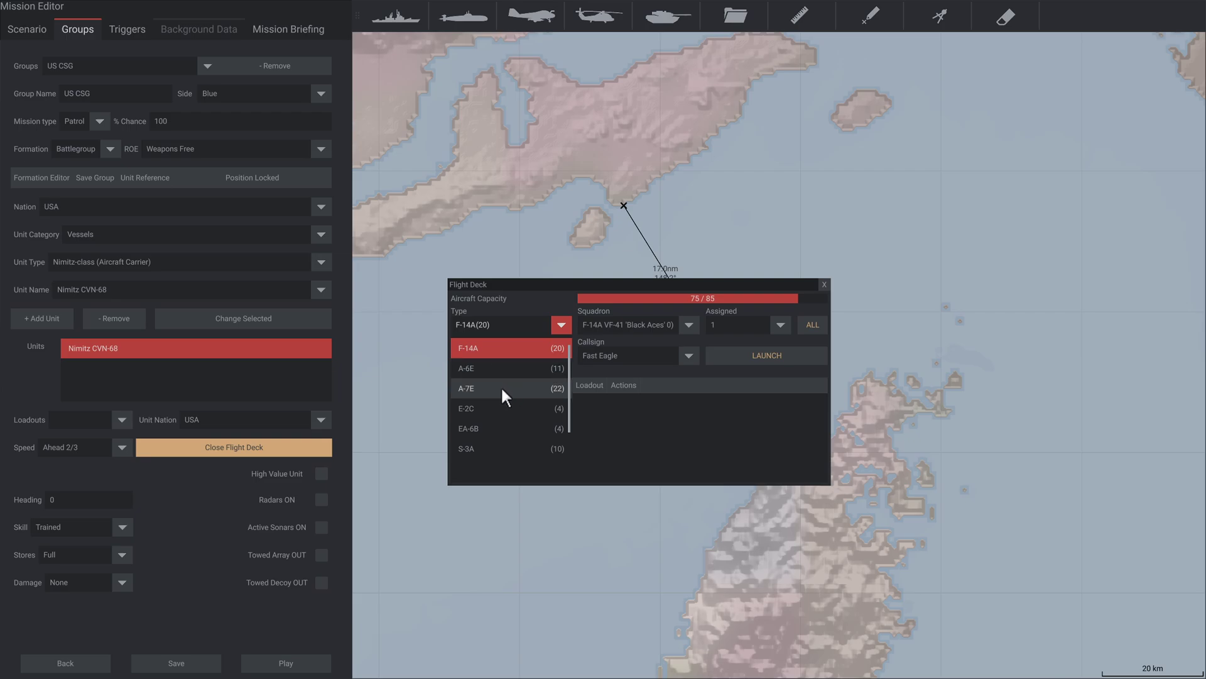
scroll(489, 415, down, 1)
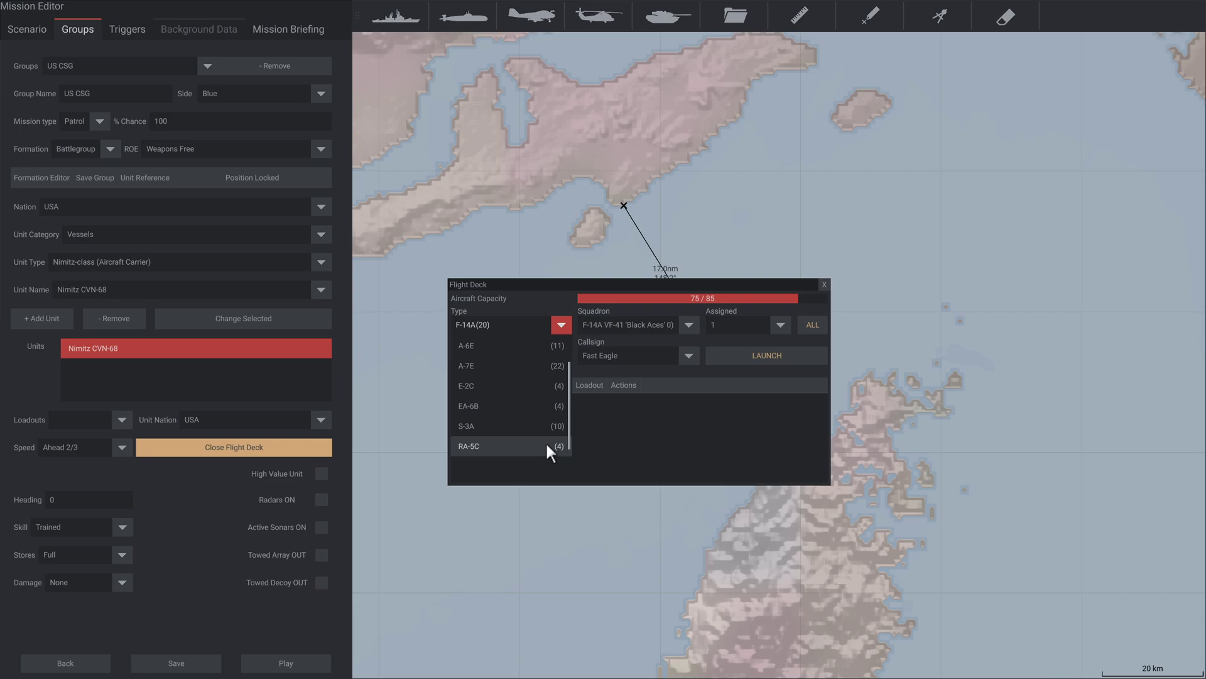
click(530, 355)
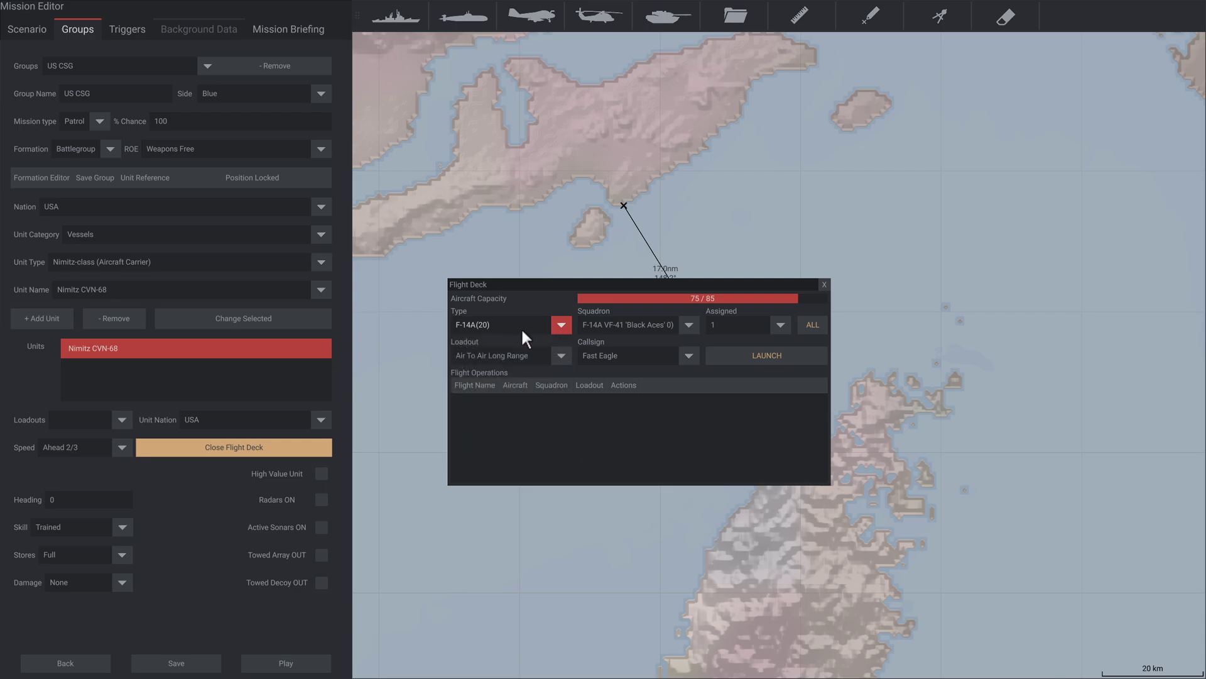
click(688, 325)
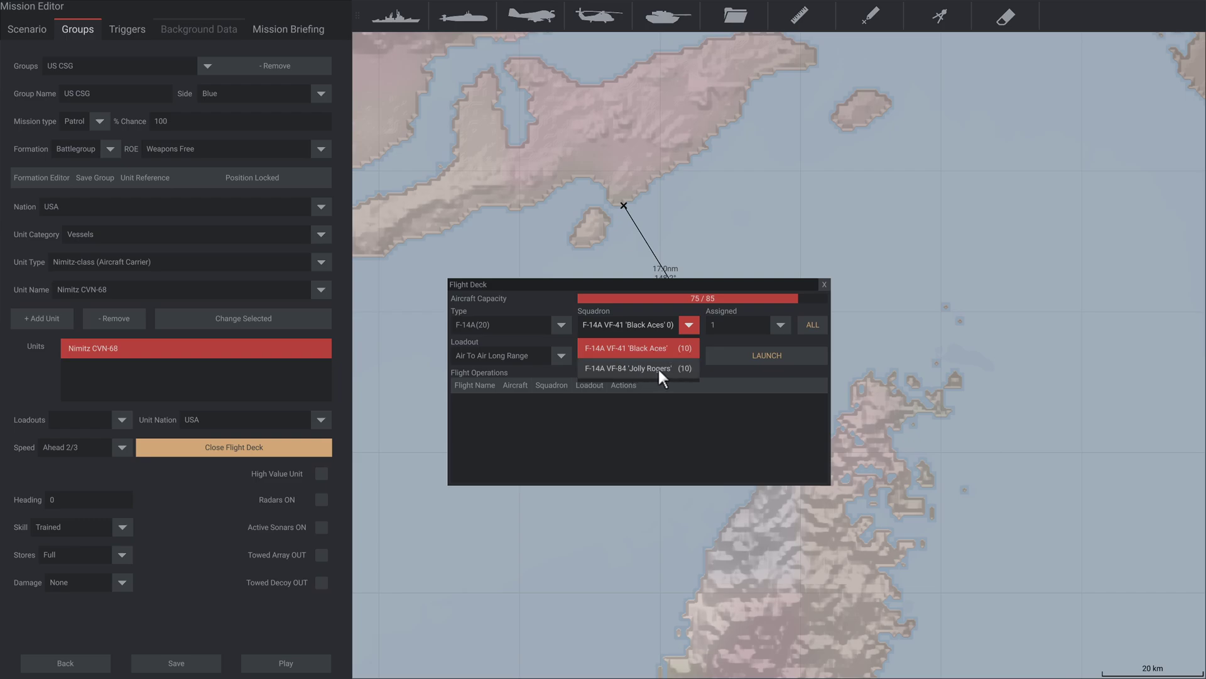
click(700, 317)
Assign all 10 F-14As with the Air To Air Long Range loadout.
click(781, 325)
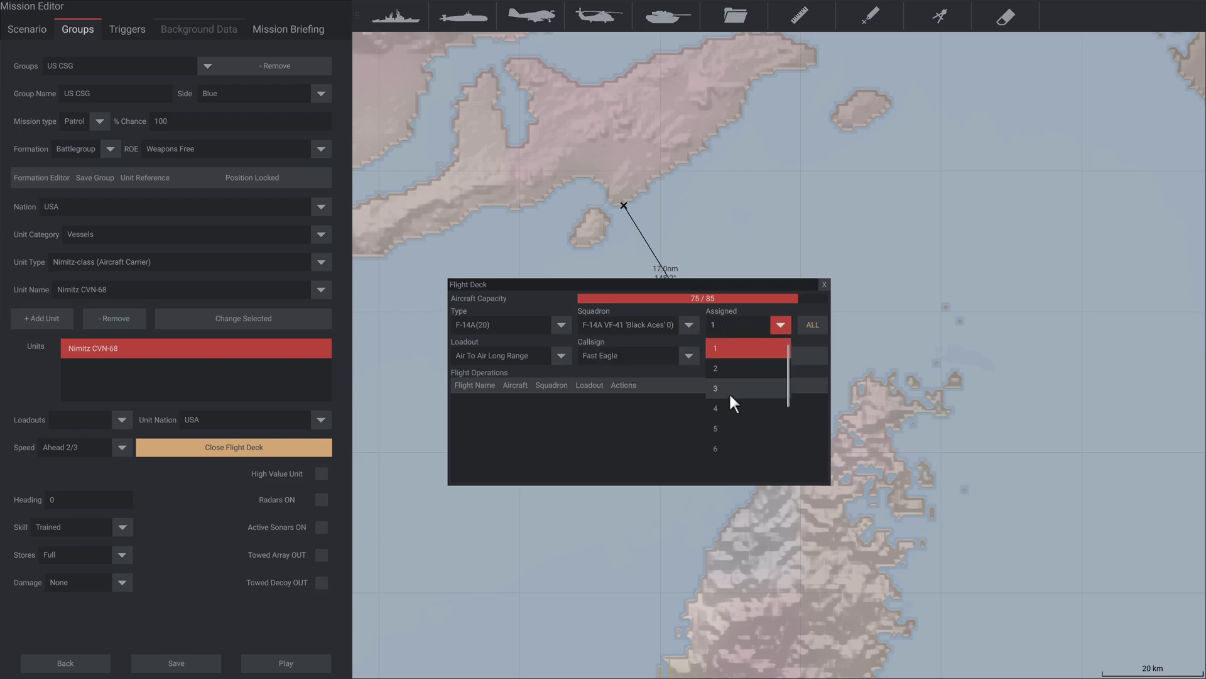
click(813, 325)
click(813, 325)
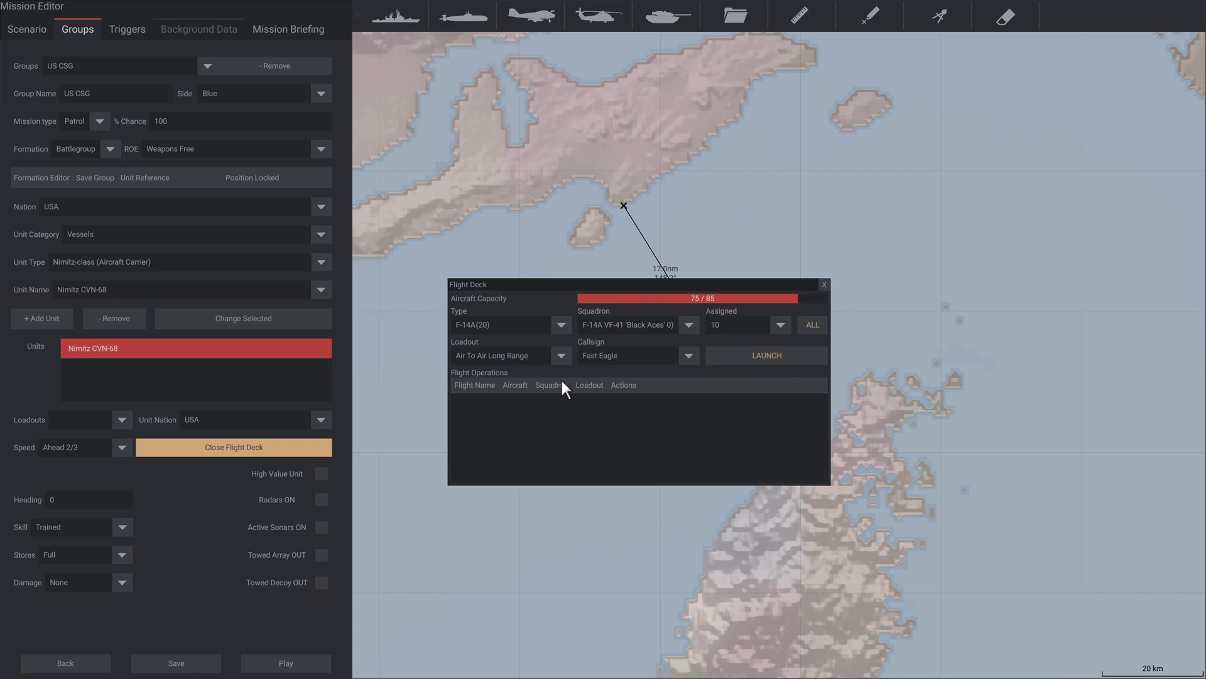
click(560, 352)
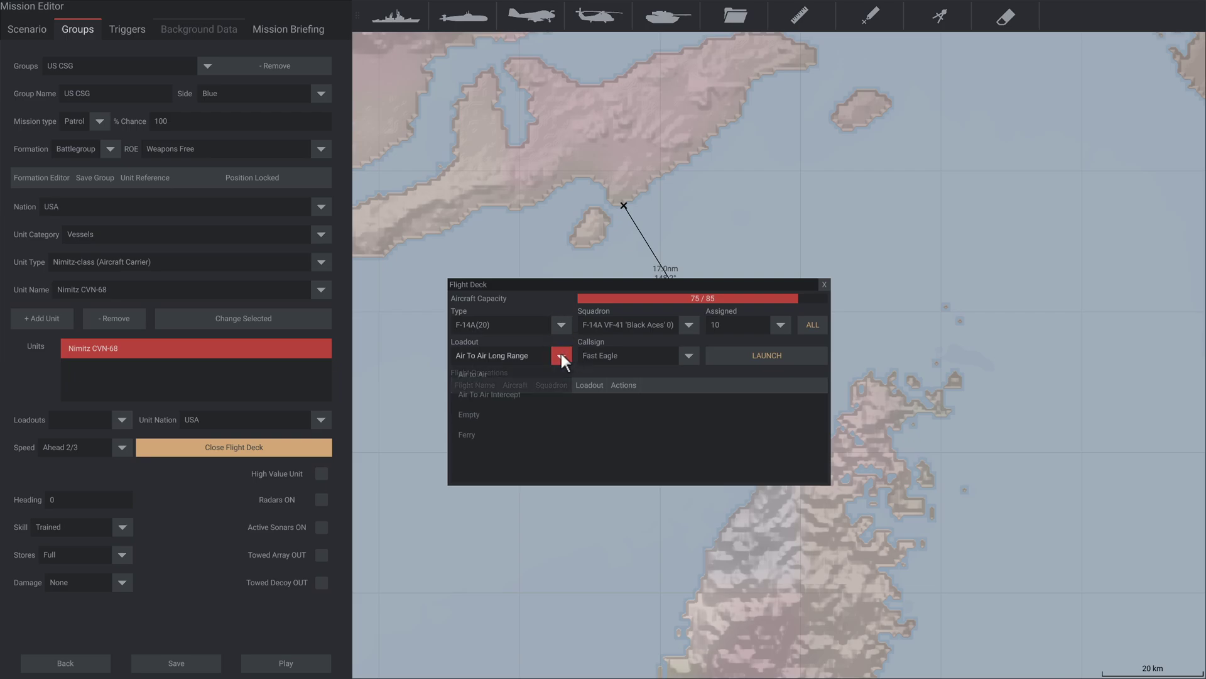
mouse_move(477, 379)
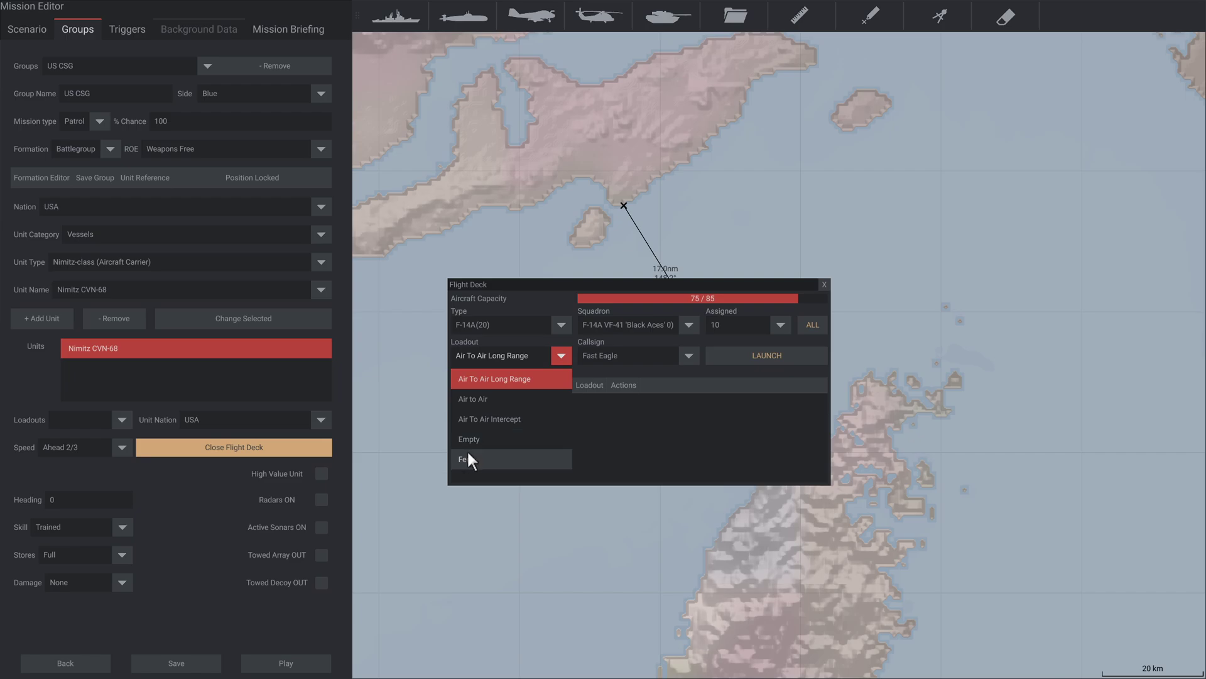
click(742, 384)
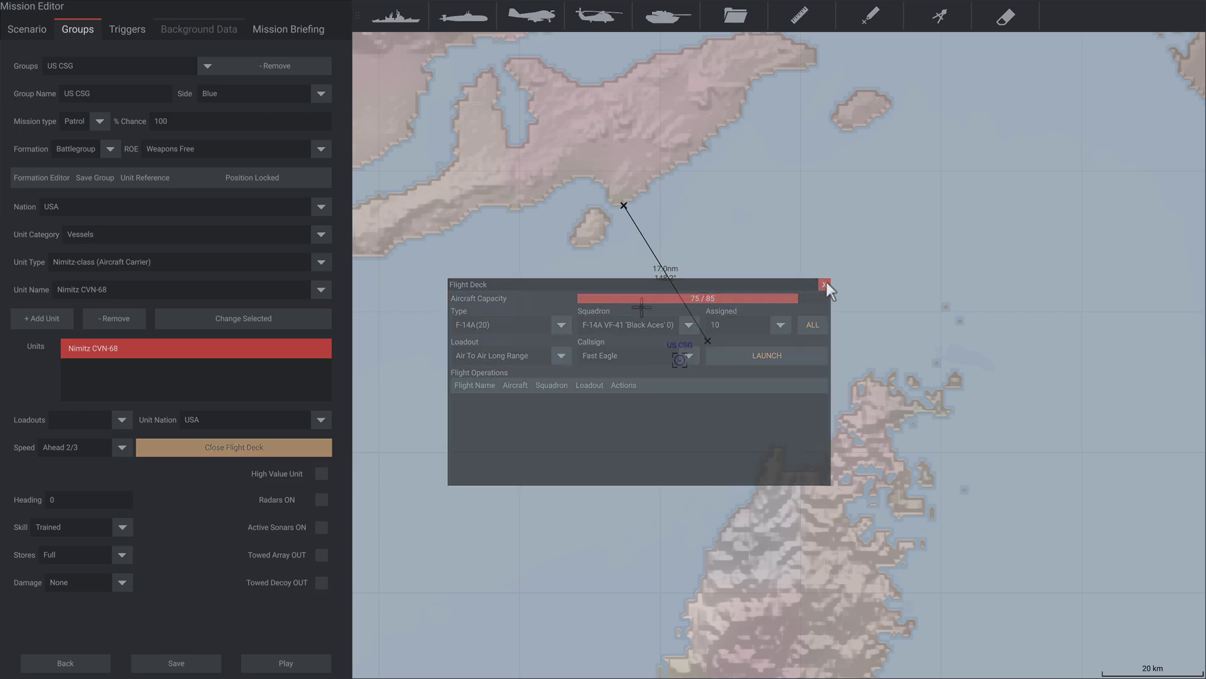
click(824, 284)
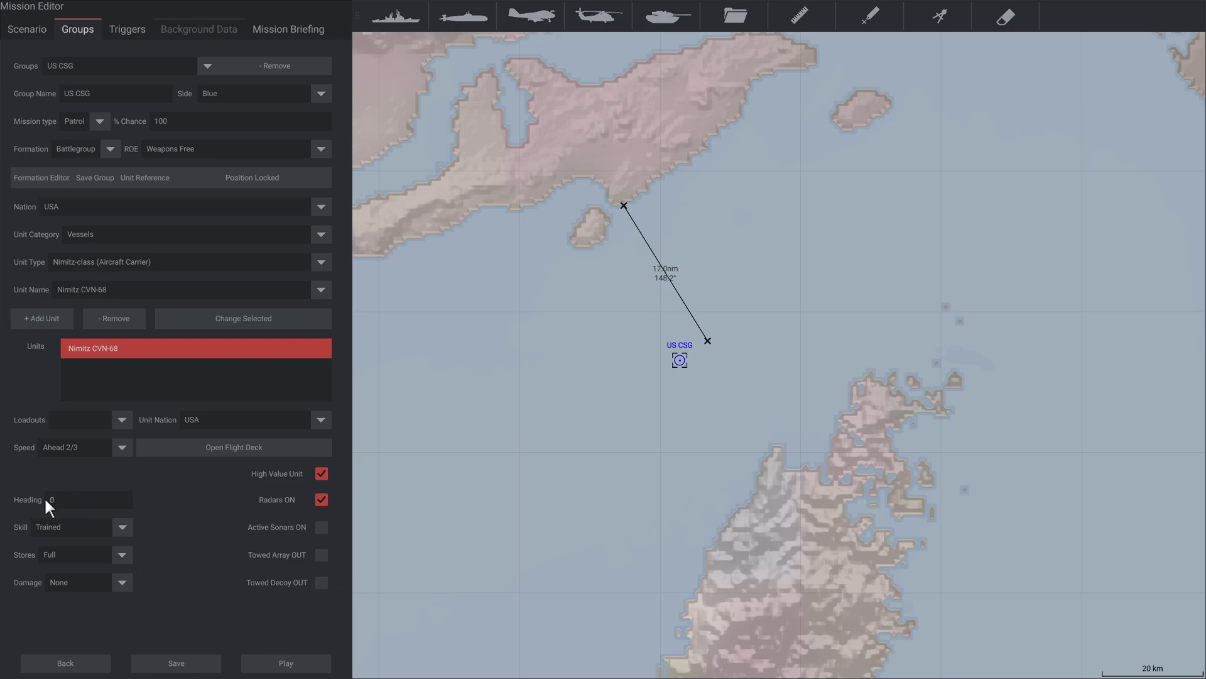
Give the Nimitz a Veterans crew, keeping stores at Full and damage at None.
click(122, 527)
click(88, 602)
click(123, 554)
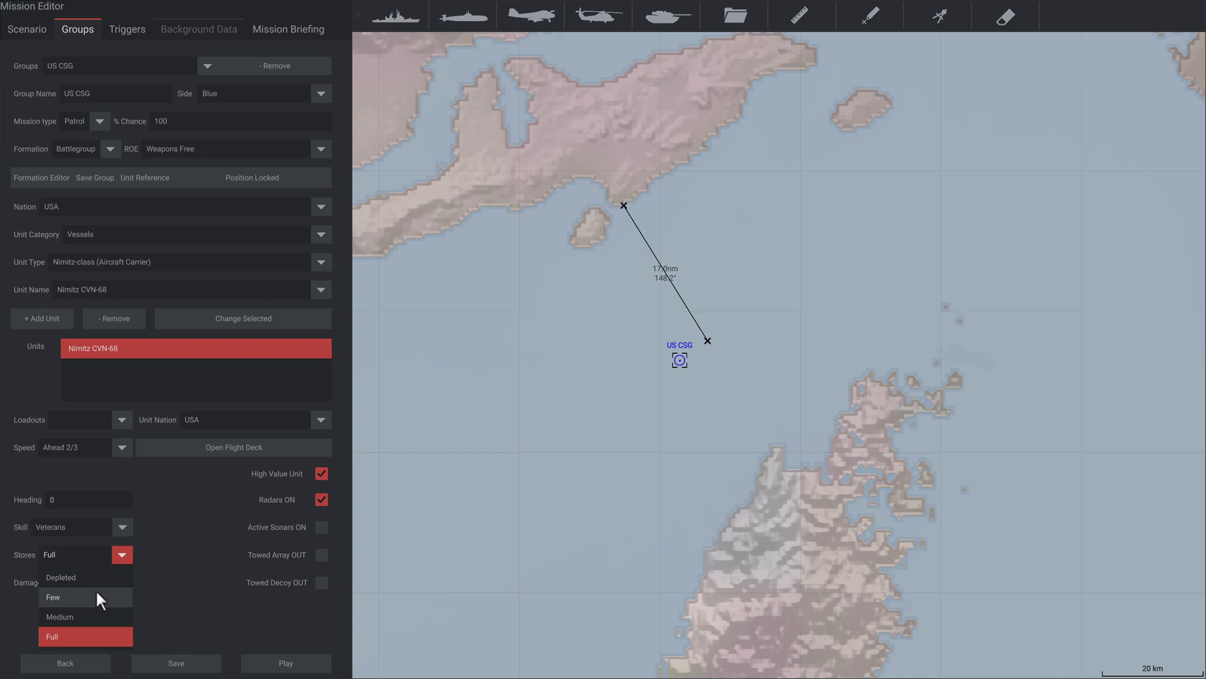
click(86, 636)
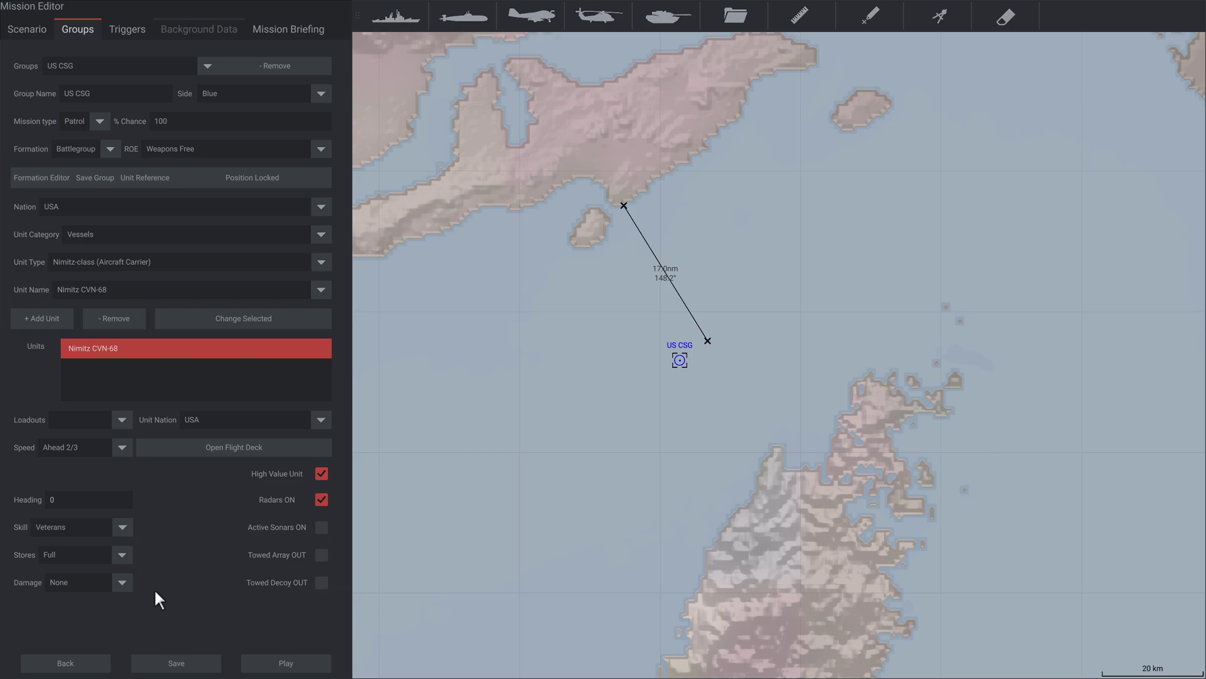
click(122, 582)
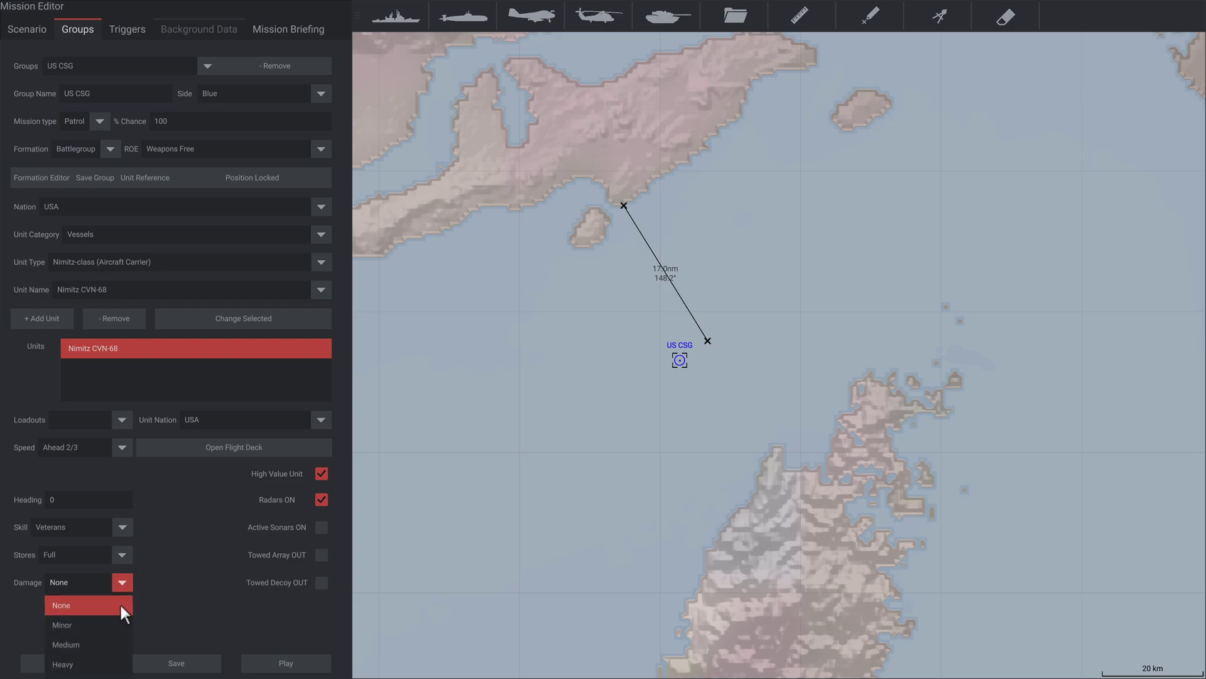
click(167, 582)
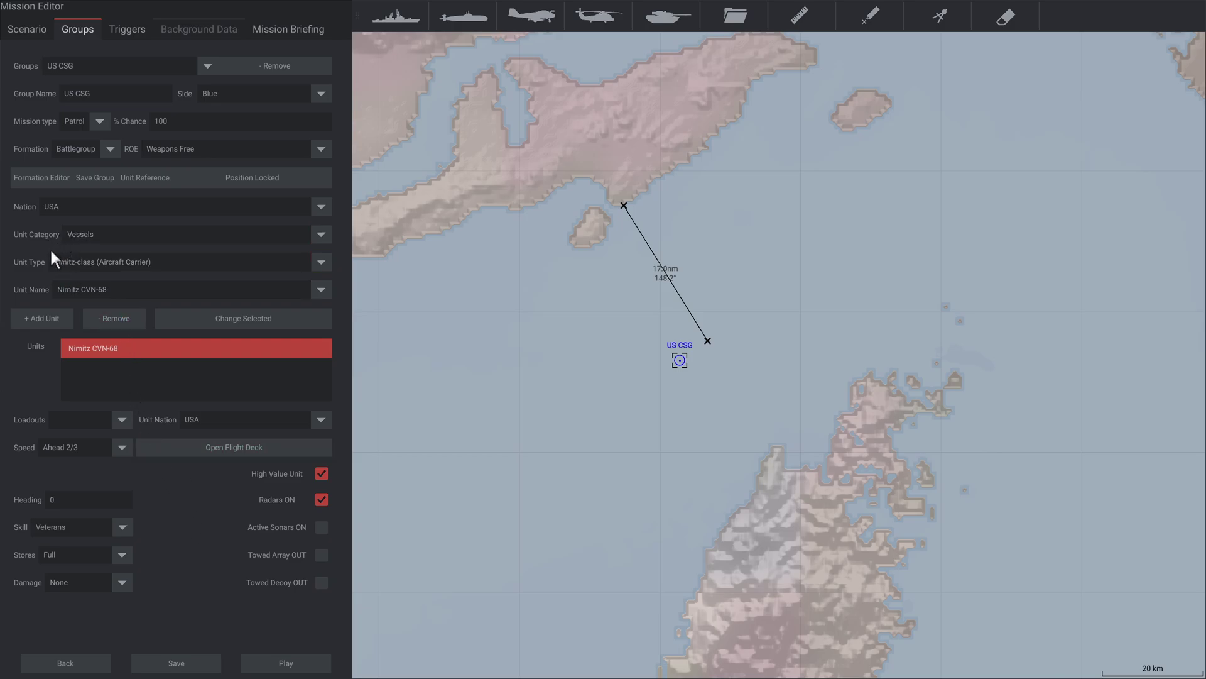
Add the Iowa-class battleship Iowa BB-61 to the group with a Veterans crew.
click(78, 259)
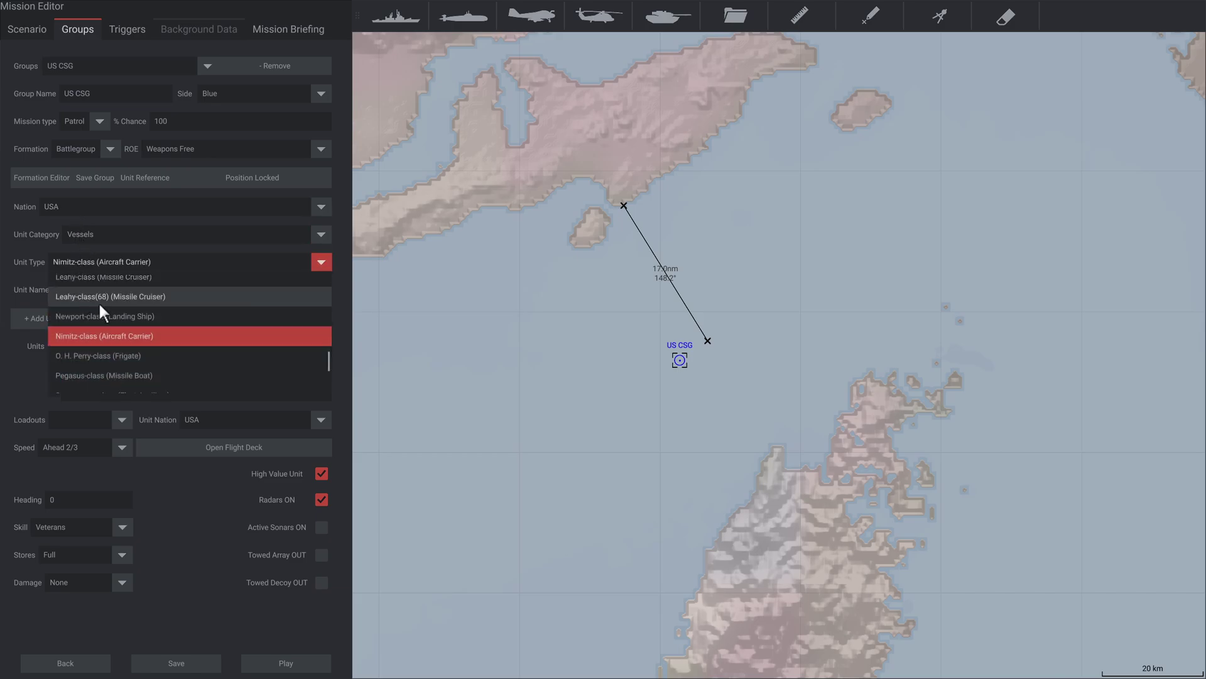
scroll(95, 311, up, 5)
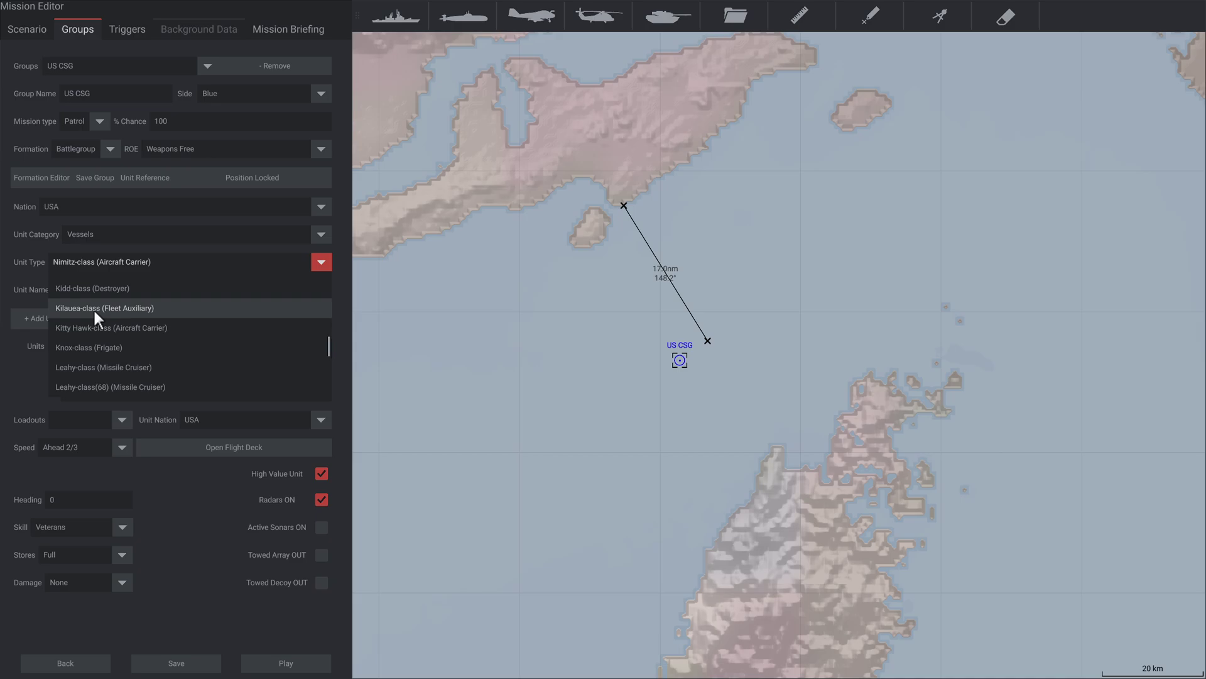
scroll(94, 311, down, 5)
scroll(93, 307, up, 2)
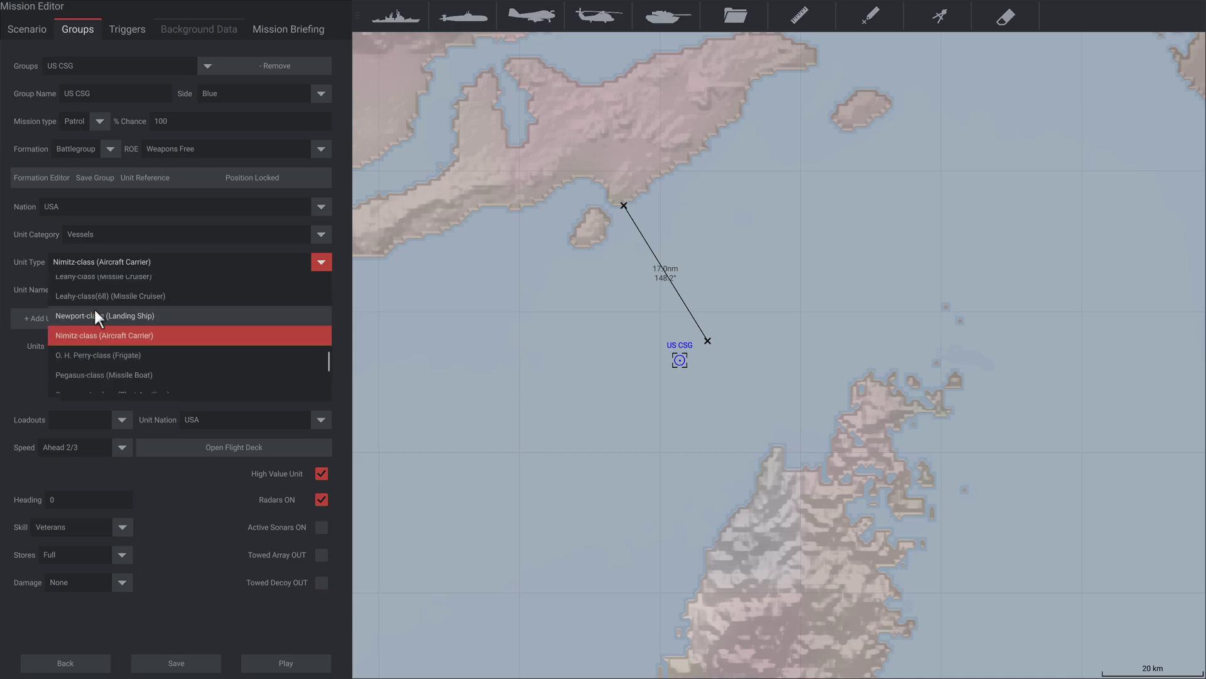
scroll(94, 309, up, 3)
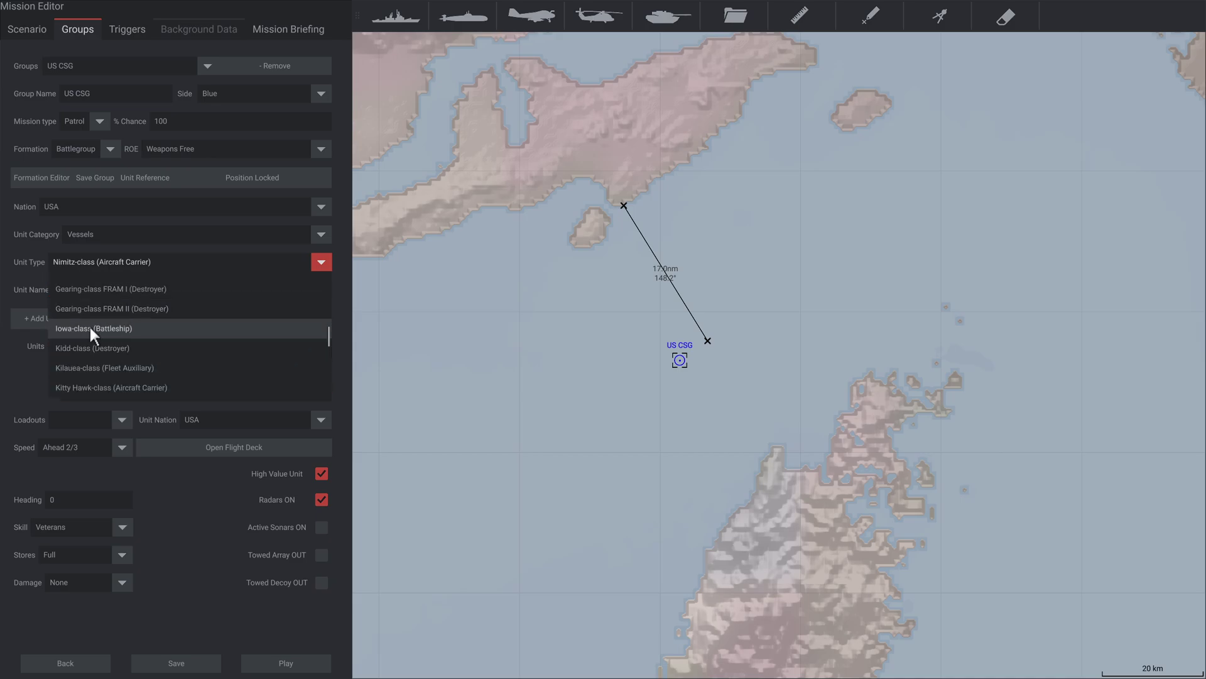
click(92, 331)
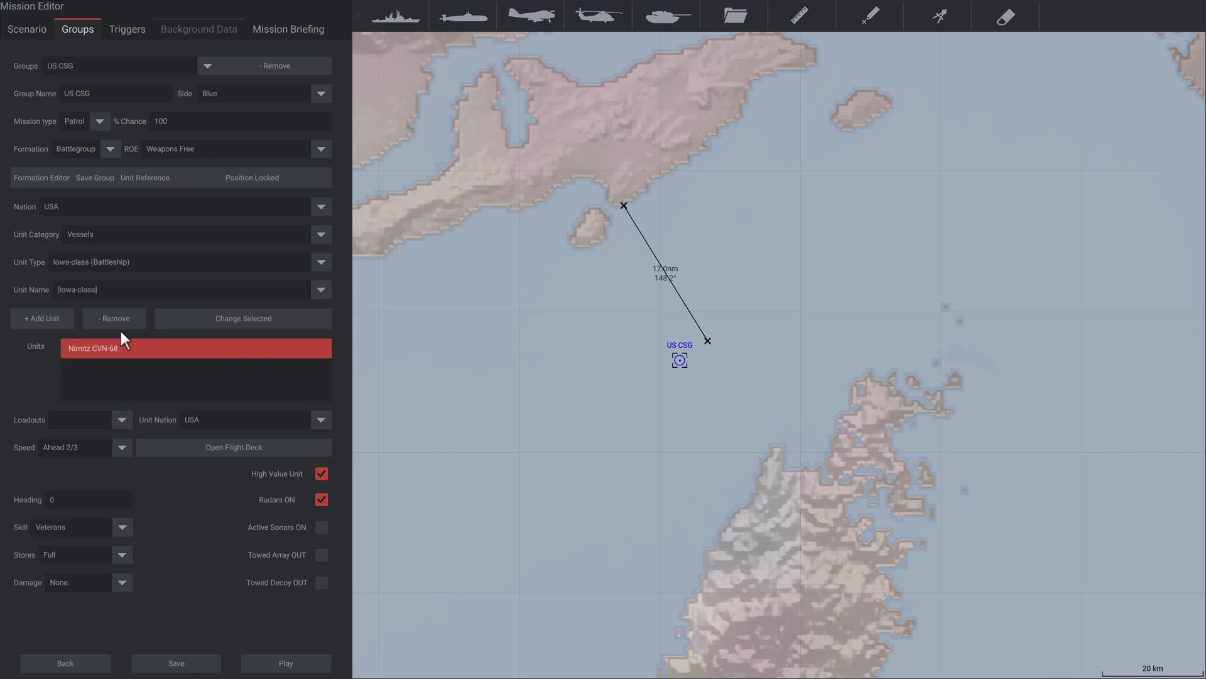
click(110, 285)
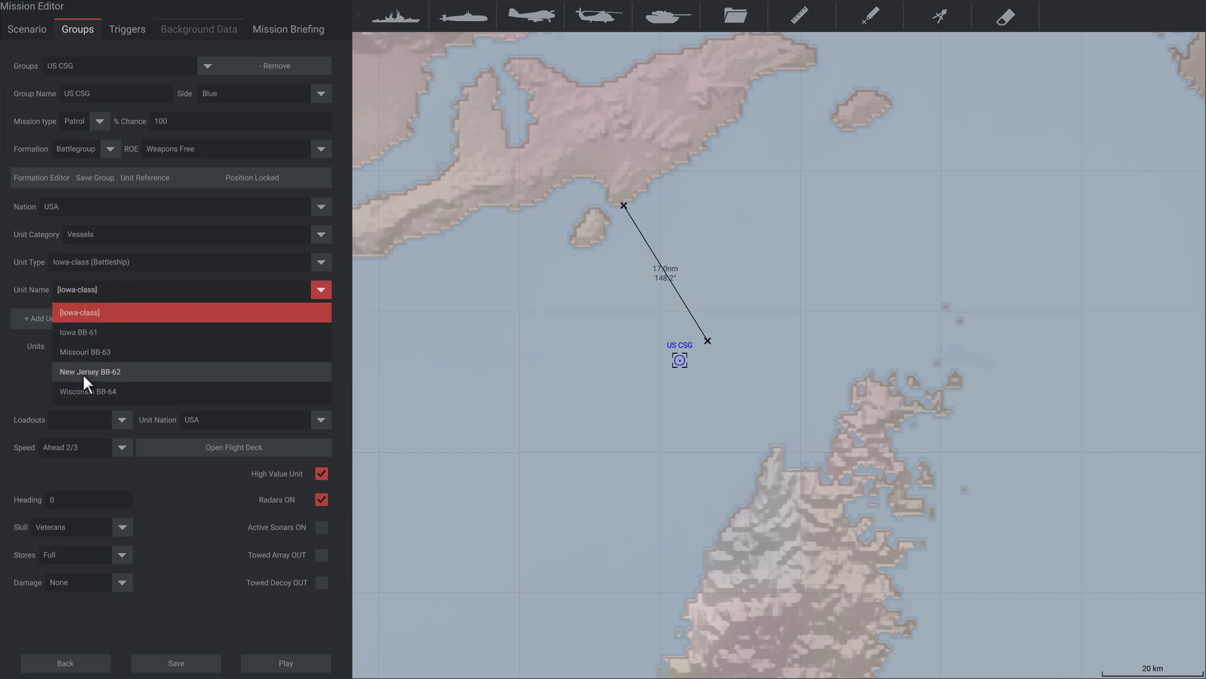
click(93, 331)
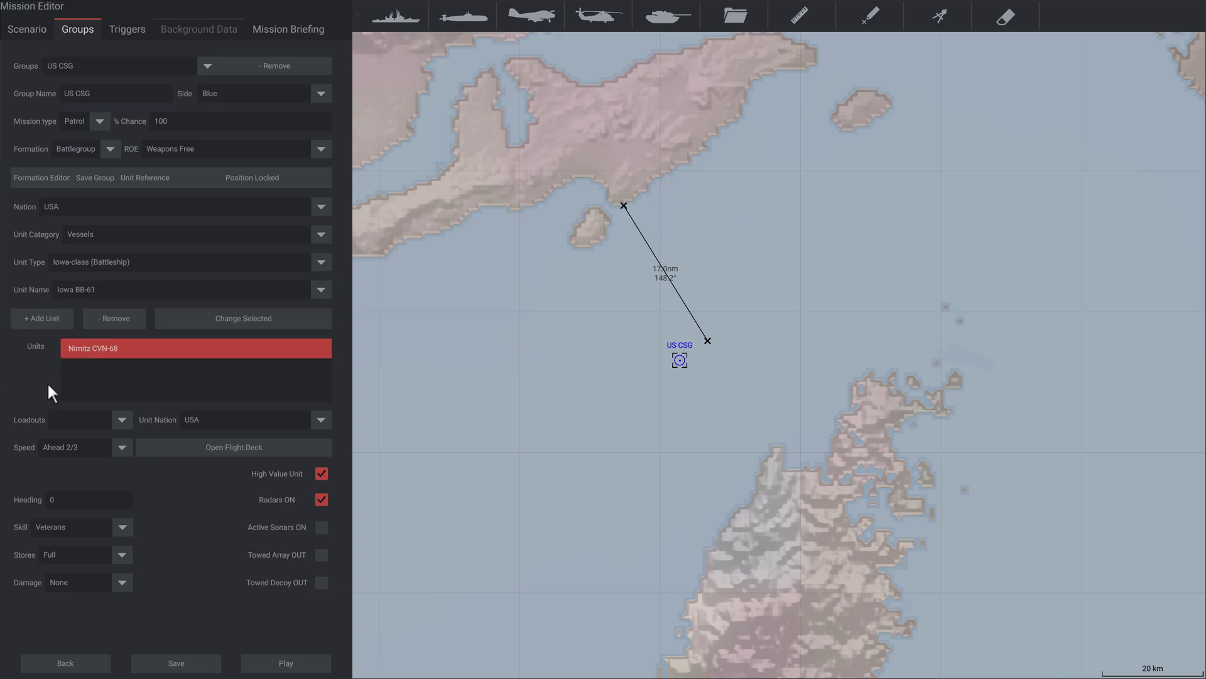
click(53, 319)
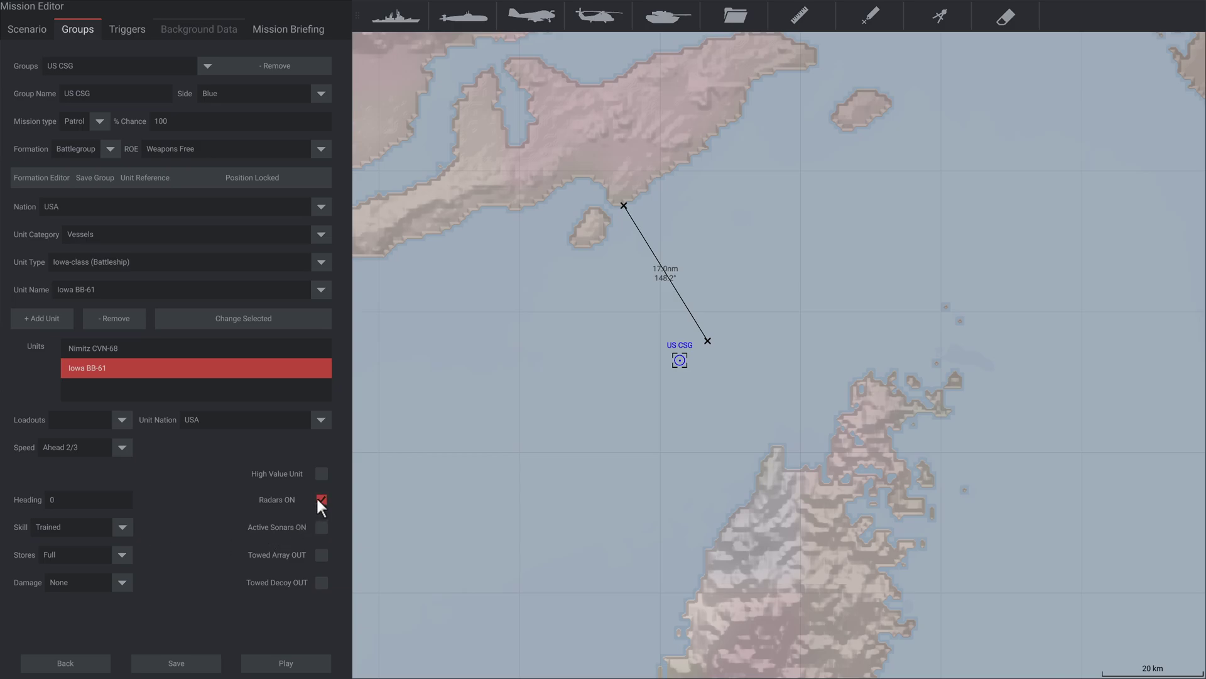
click(103, 526)
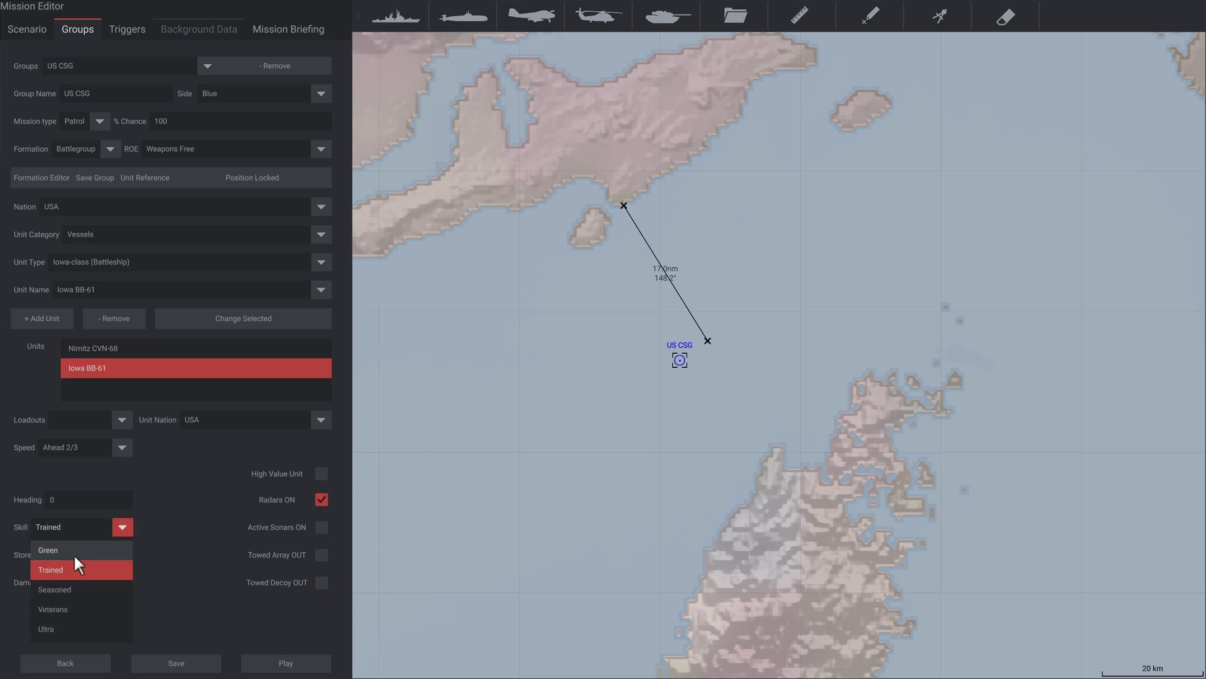
click(69, 605)
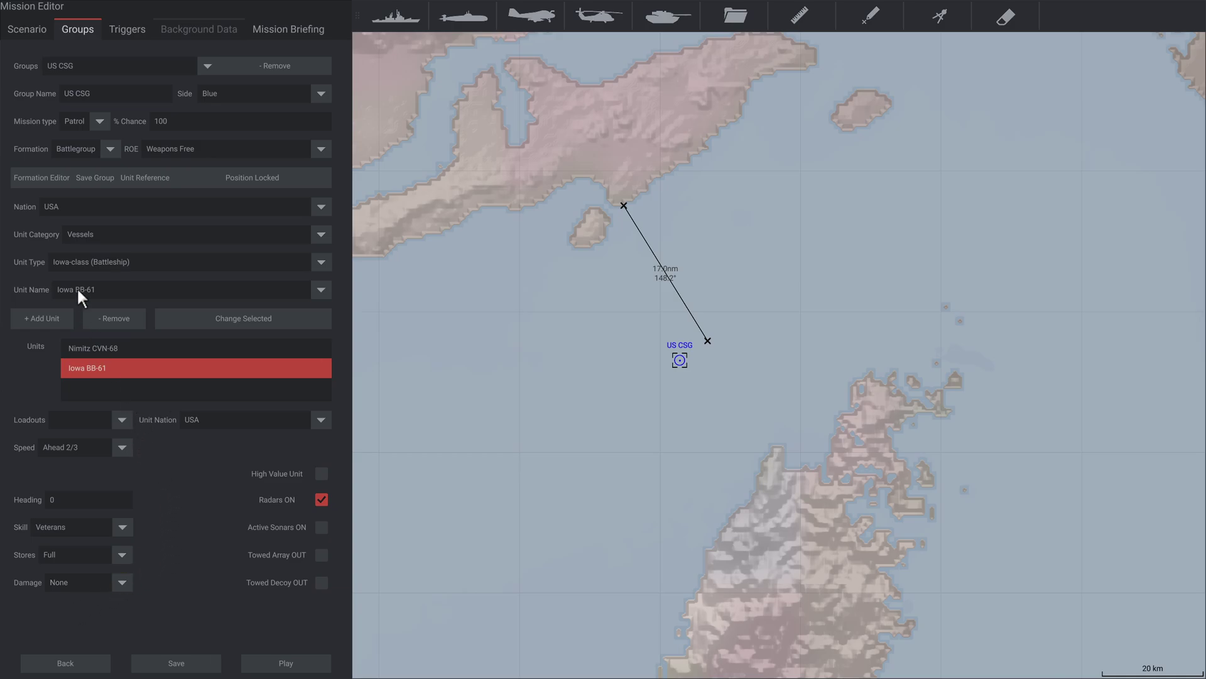
Add the Ticonderoga-class missile cruiser CG-47 to the group and set its crew to Veterans.
click(85, 260)
scroll(84, 322, down, 2)
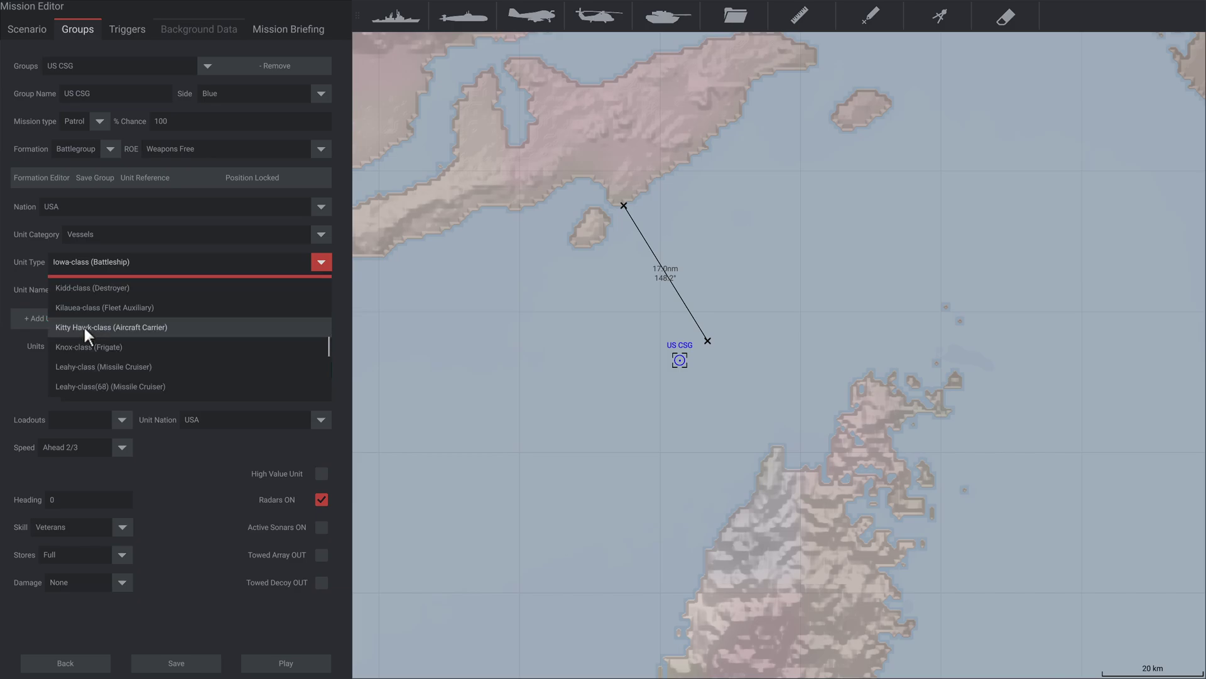
scroll(83, 325, down, 5)
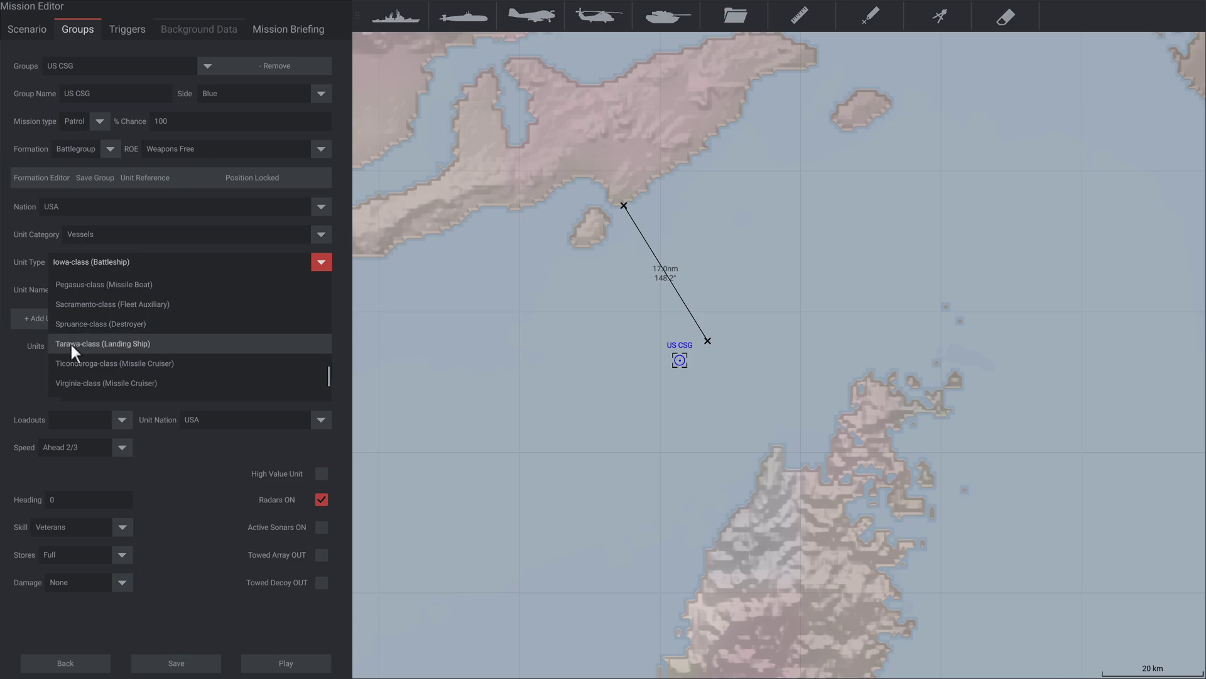
click(133, 363)
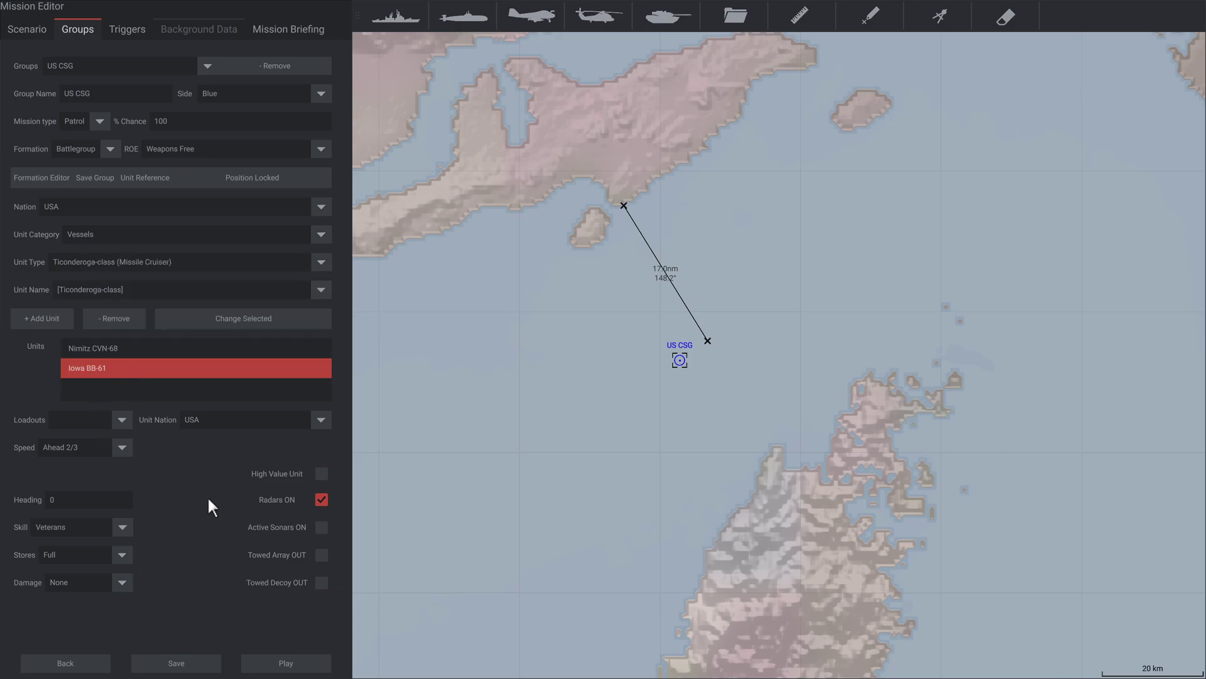
click(86, 290)
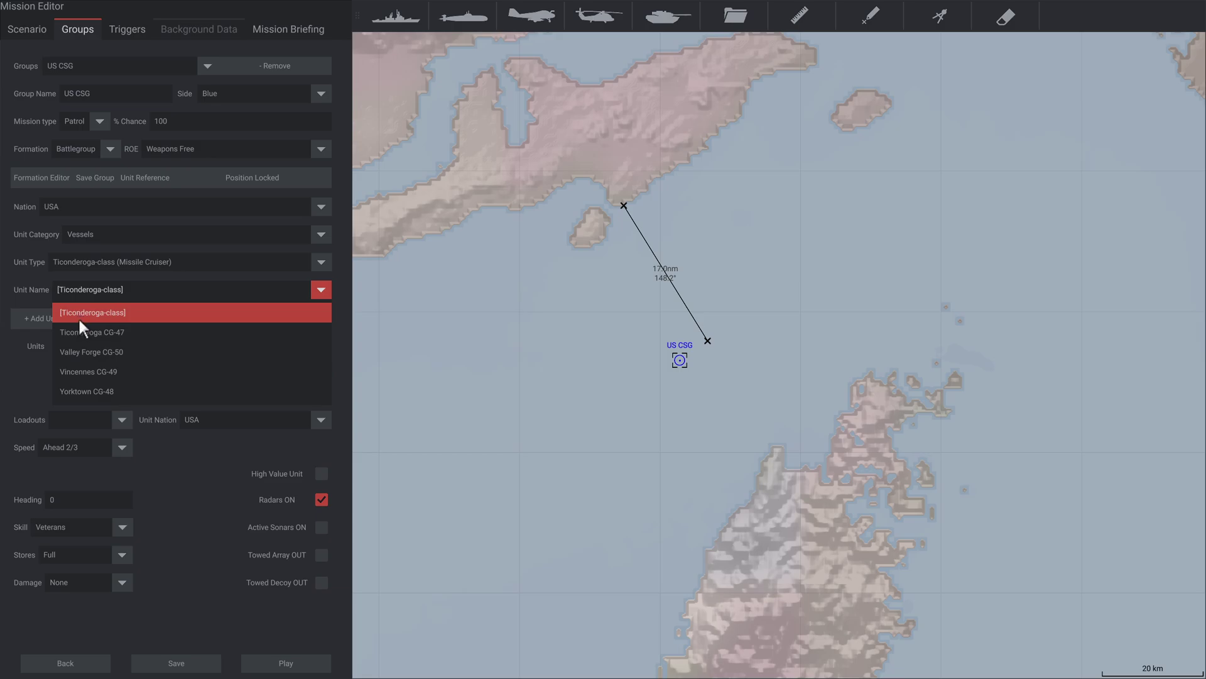
click(115, 331)
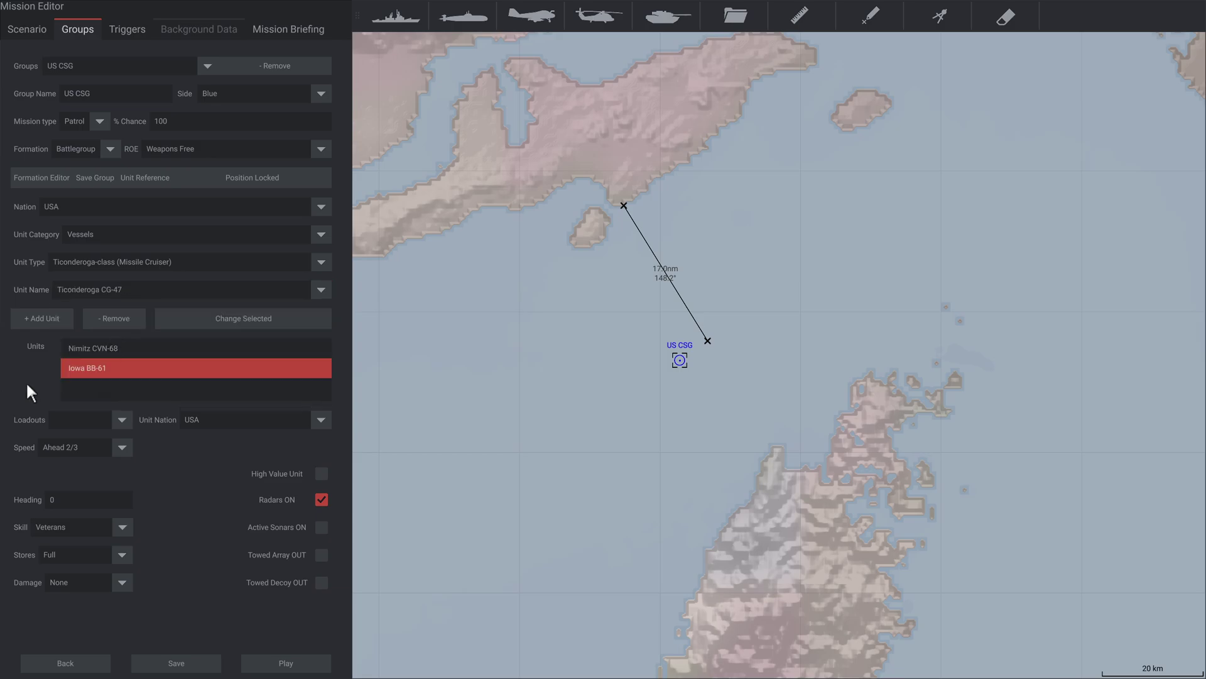
click(37, 316)
click(119, 527)
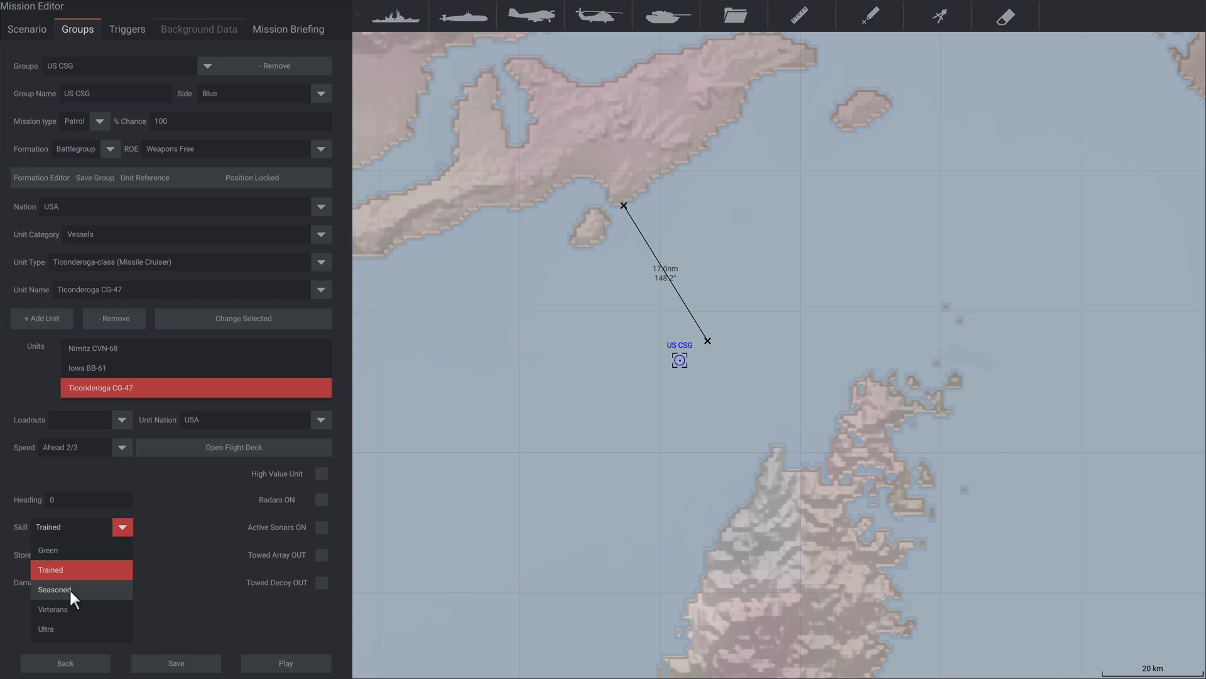
click(70, 592)
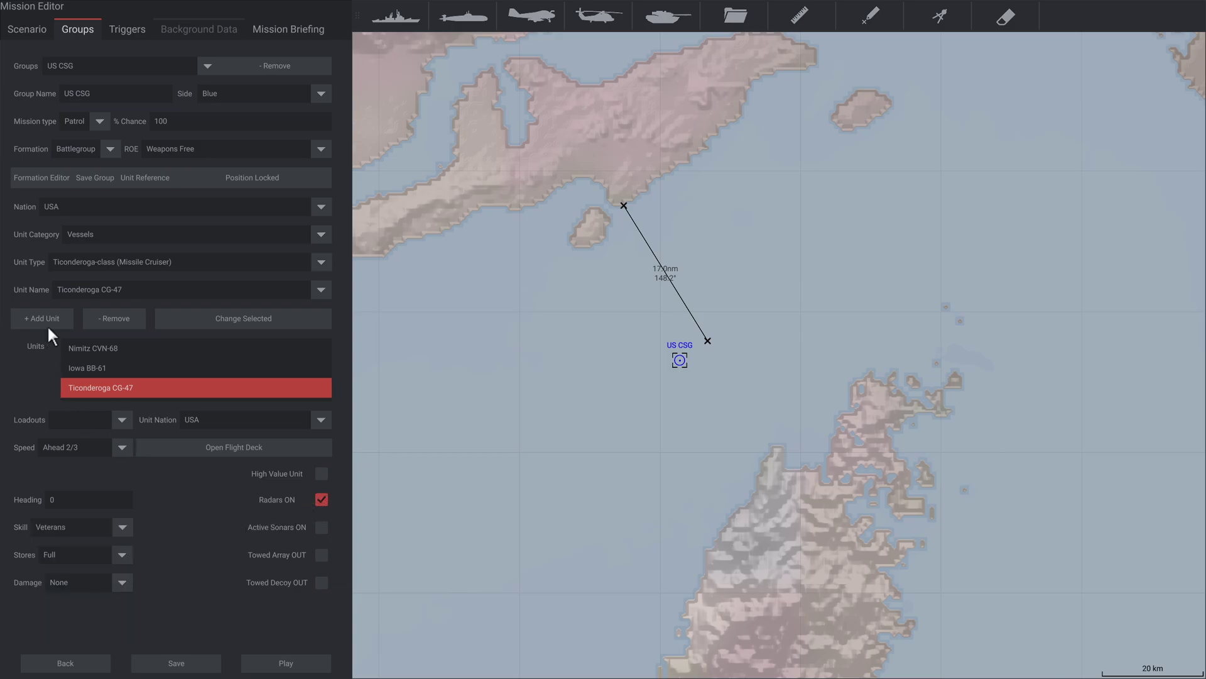
click(81, 258)
Add the O. H. Perry-class frigate Antrim FFG-20 to the group with a Veterans crew.
scroll(79, 296, up, 1)
scroll(79, 305, up, 1)
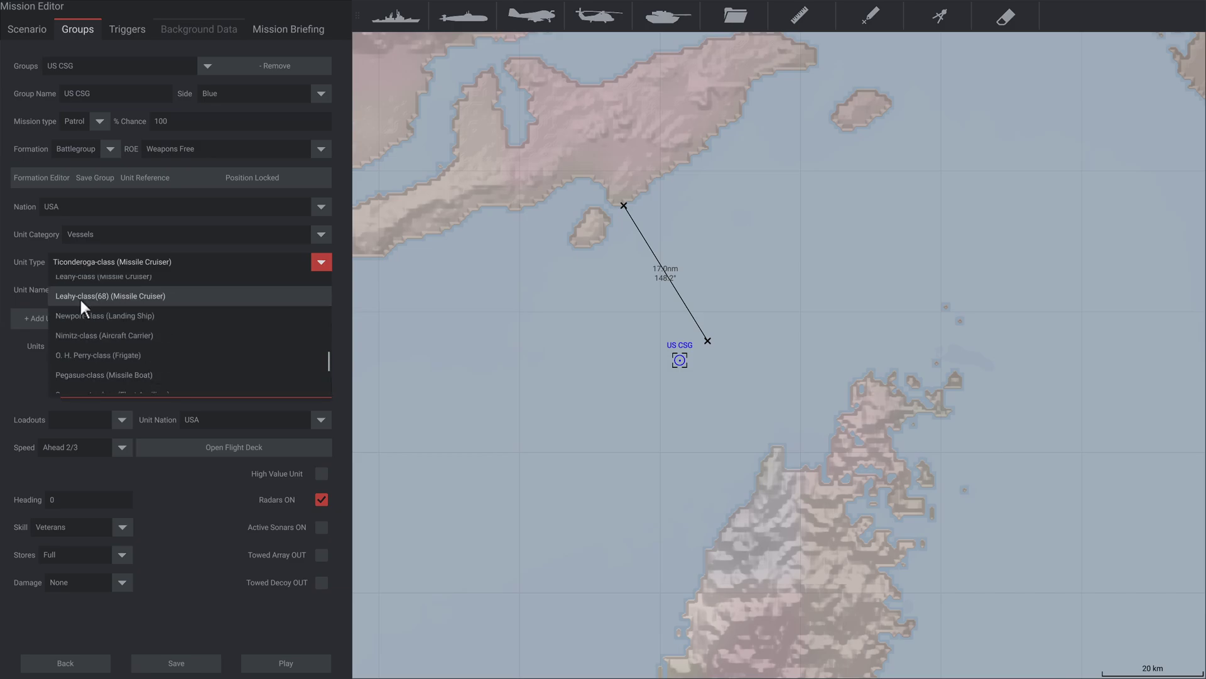
click(108, 355)
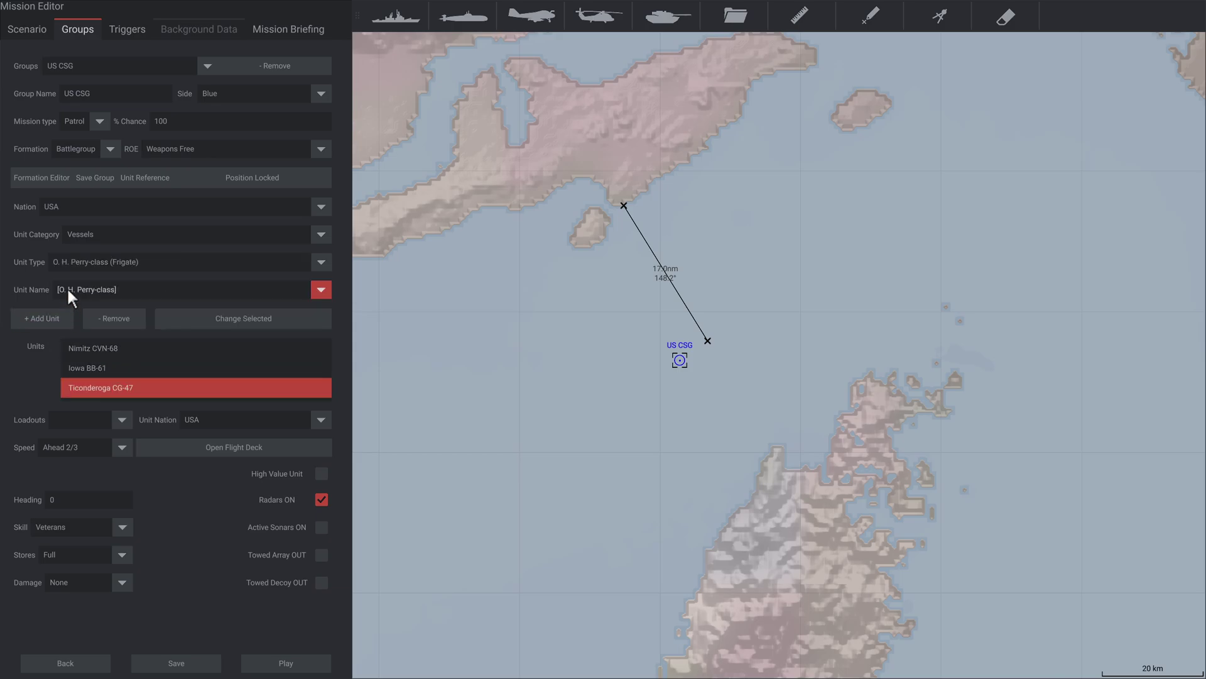
click(66, 286)
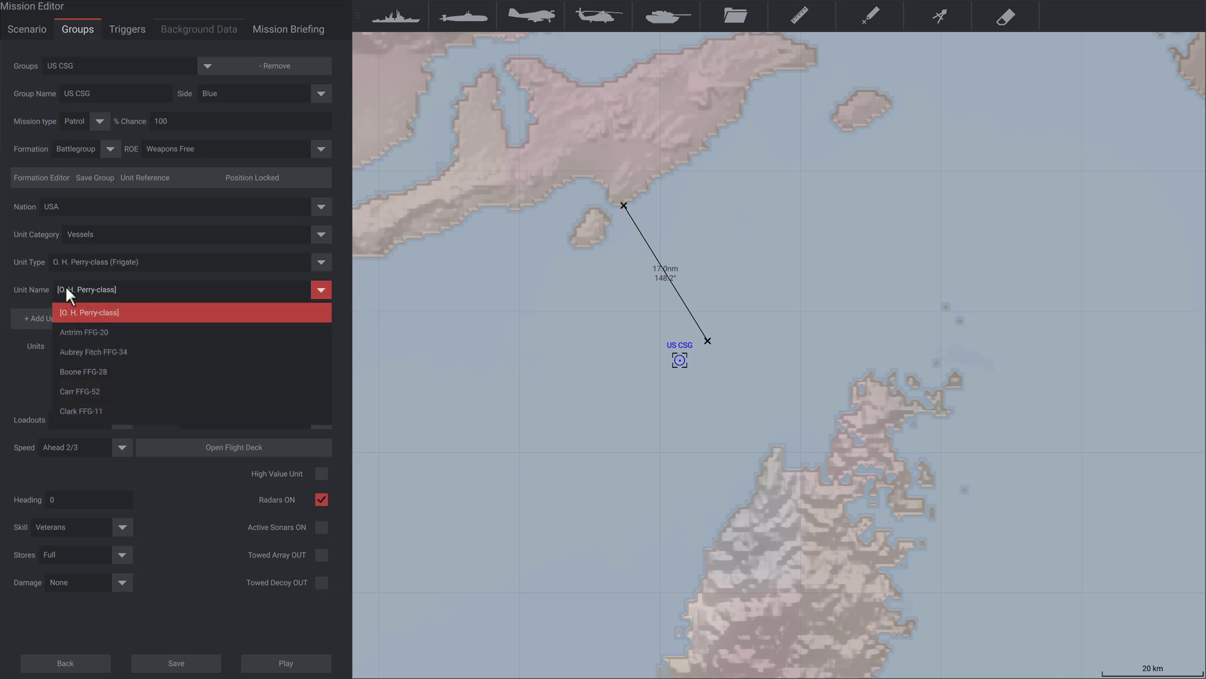
click(94, 333)
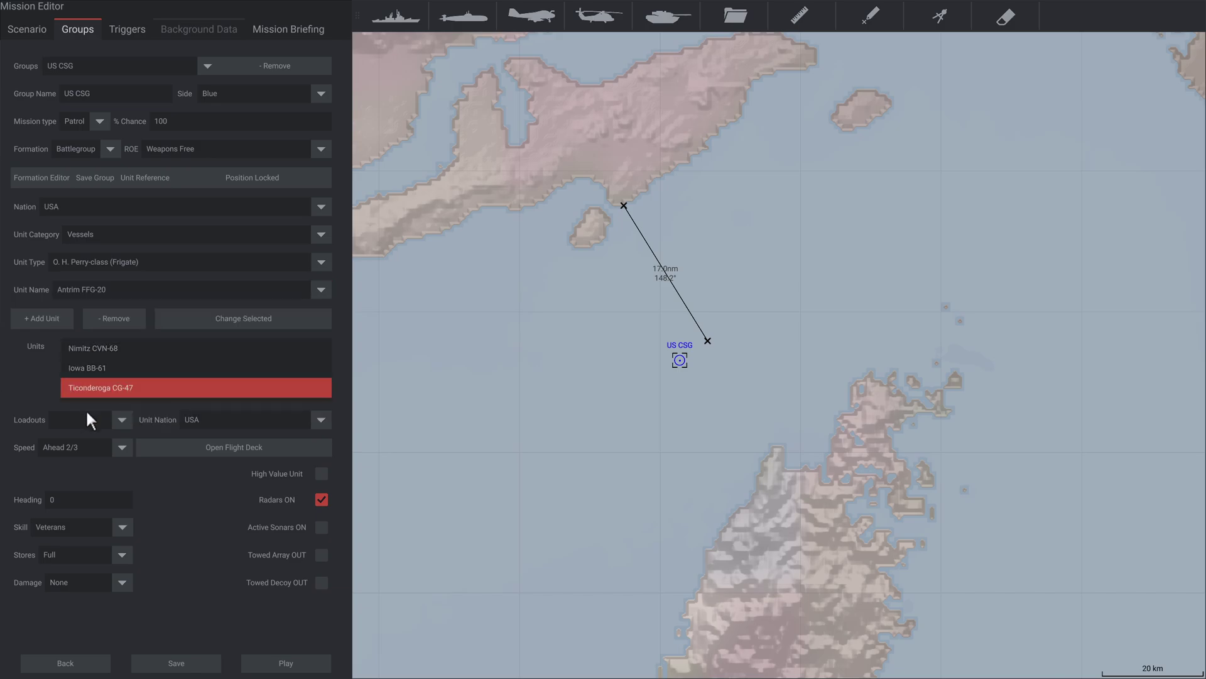
click(35, 318)
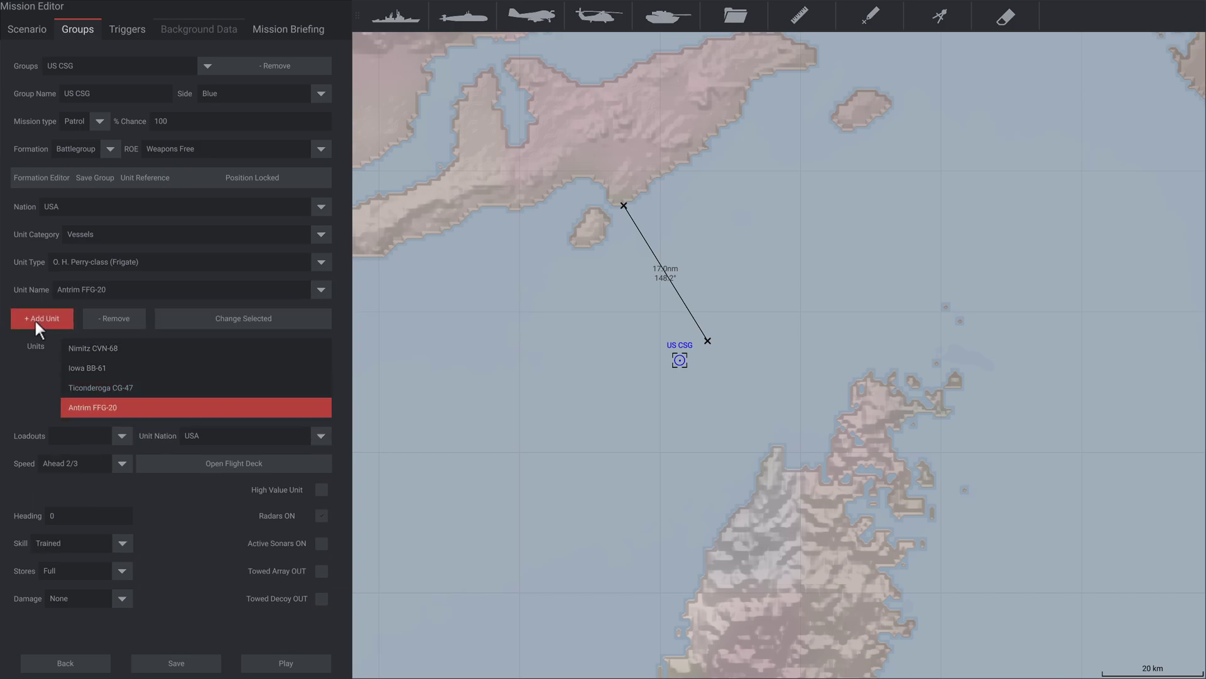
click(103, 546)
click(68, 625)
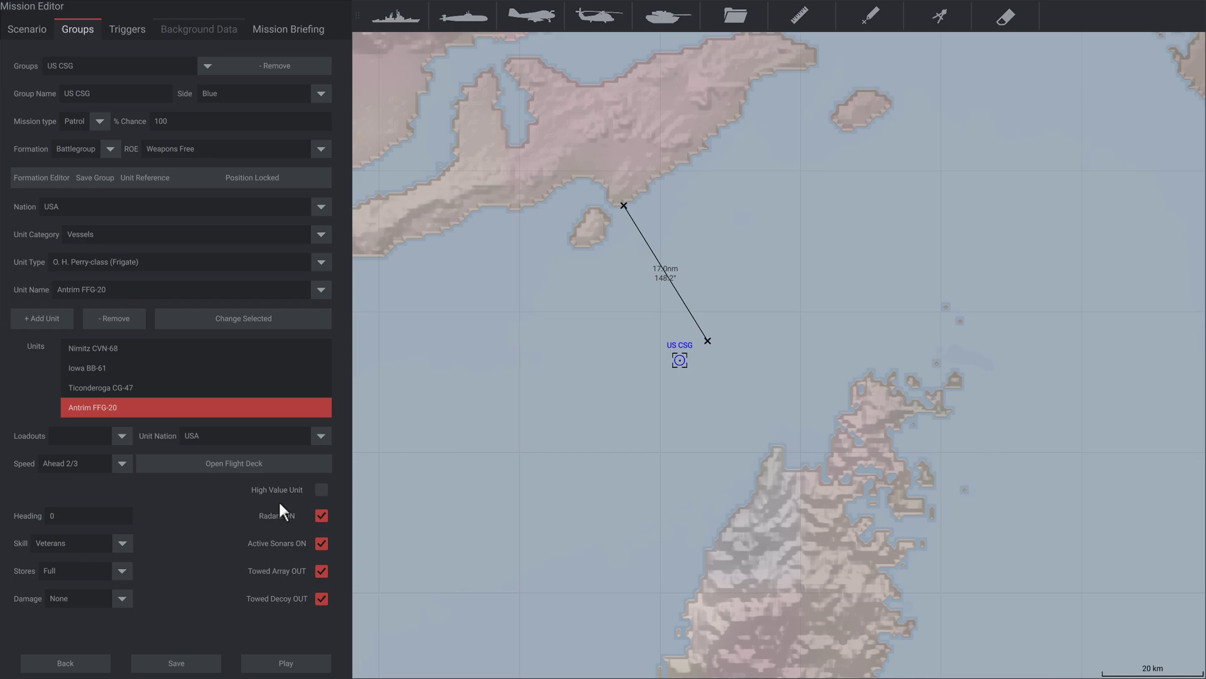
Spread the escorts around the Nimitz in the formation editor so the formation reads Loose.
click(34, 178)
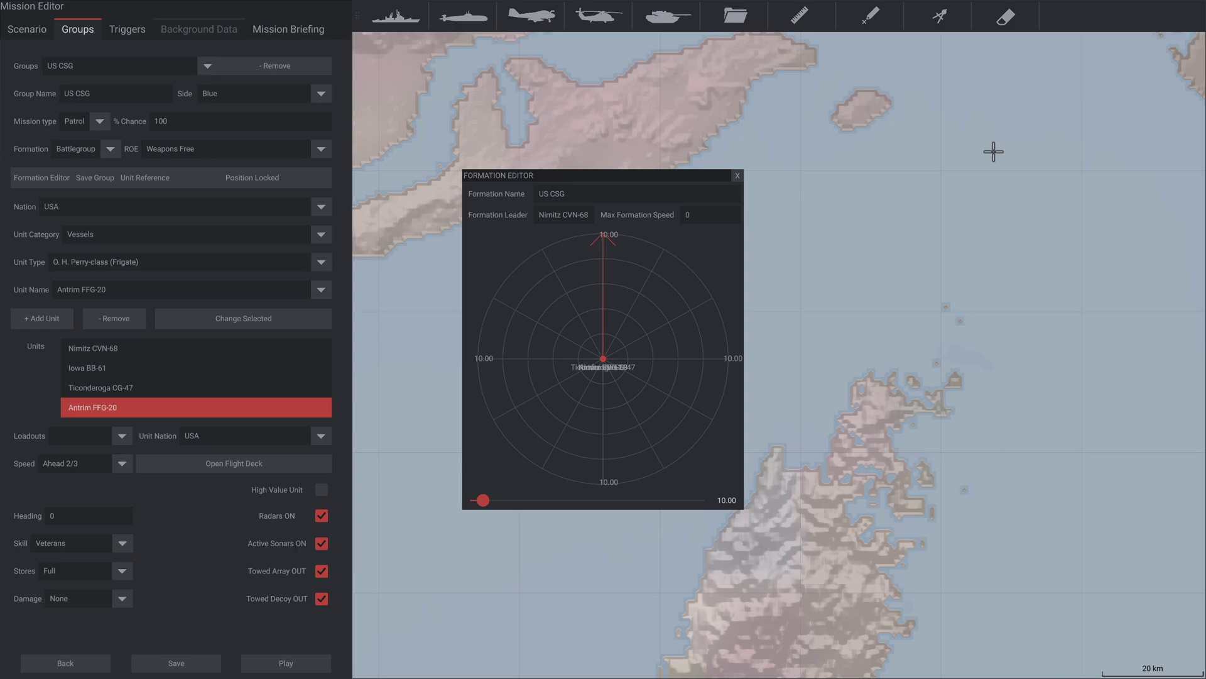
drag(604, 369, 604, 360)
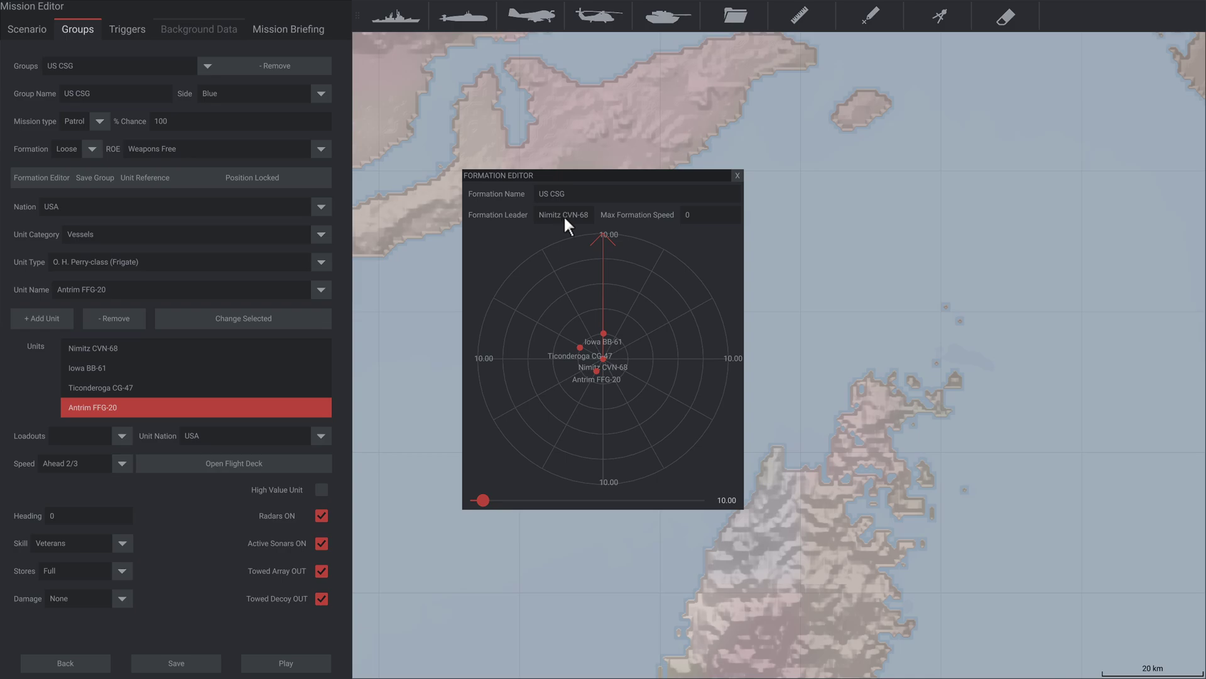
click(481, 501)
click(738, 175)
Zoom the map out, save the mission and confirm the Mission Saved message.
scroll(546, 264, down, 3)
scroll(741, 262, up, 3)
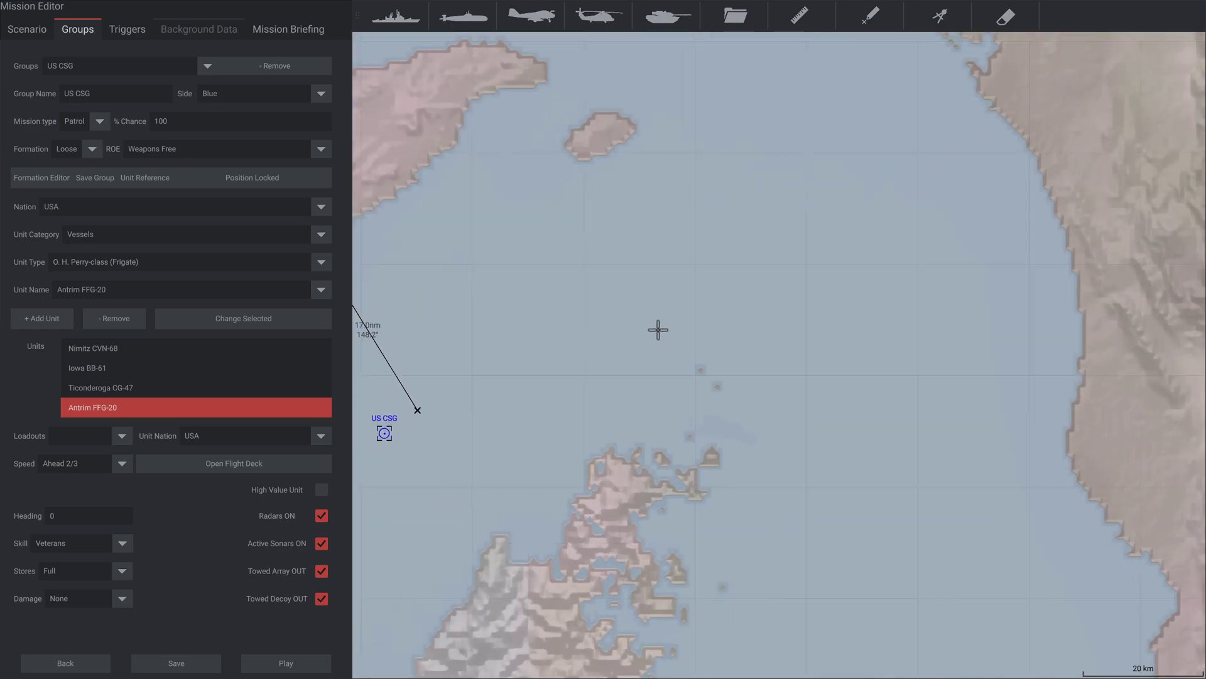
scroll(541, 430, down, 2)
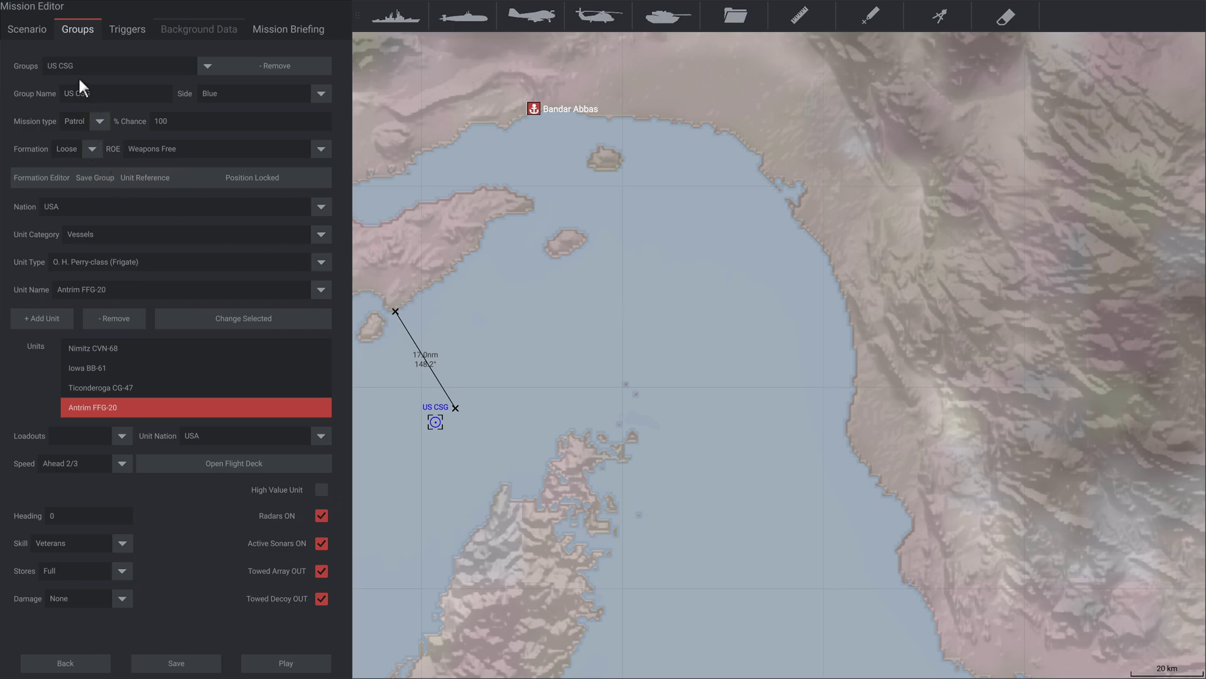
click(176, 667)
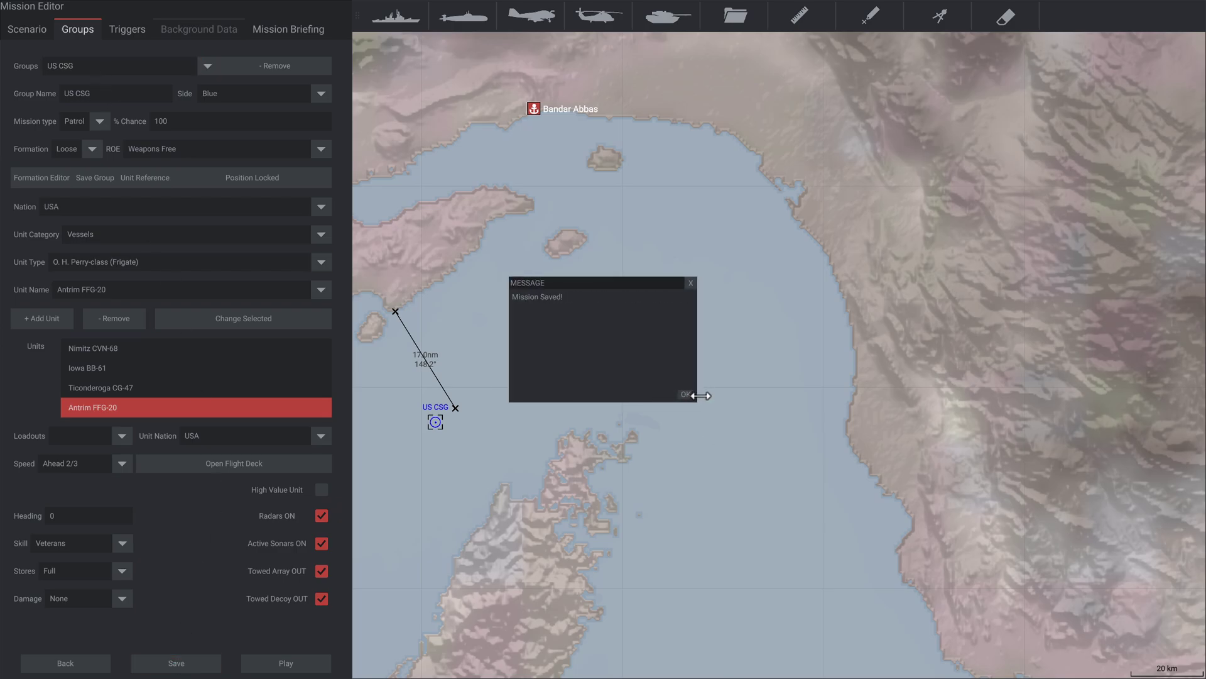
click(686, 396)
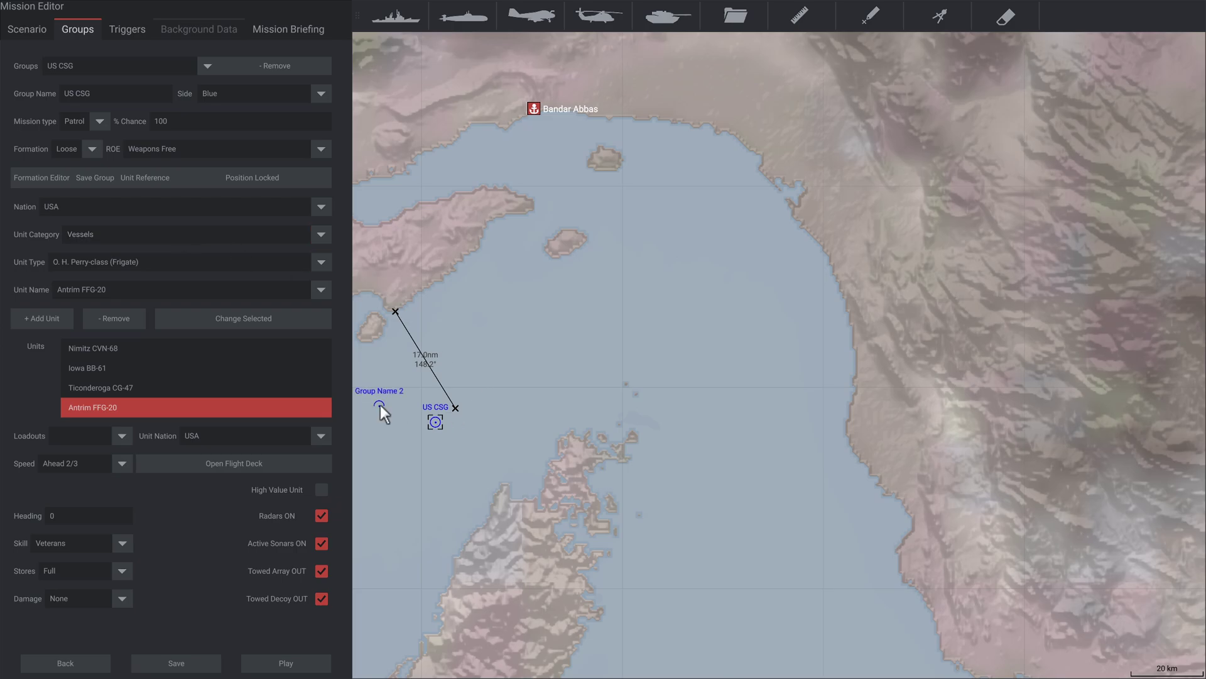
Remove the stray Group Name 2 F-14A flight, then reselect US CSG through the Nimitz.
click(380, 407)
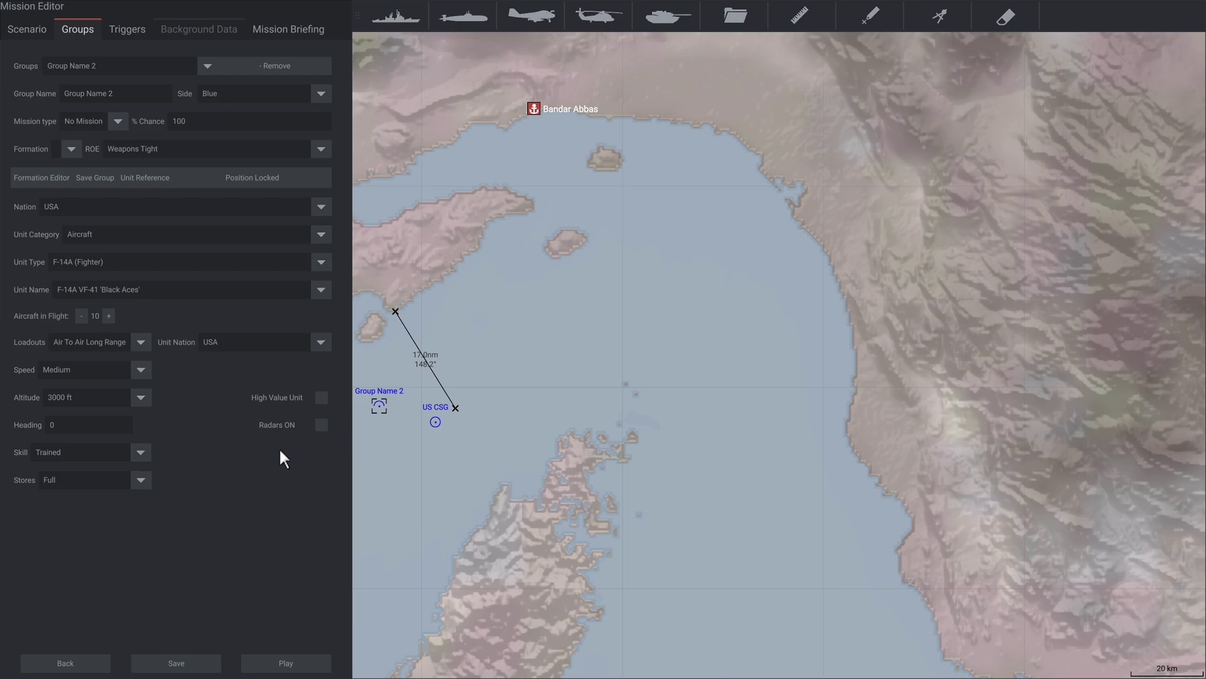
scroll(355, 435, up, 3)
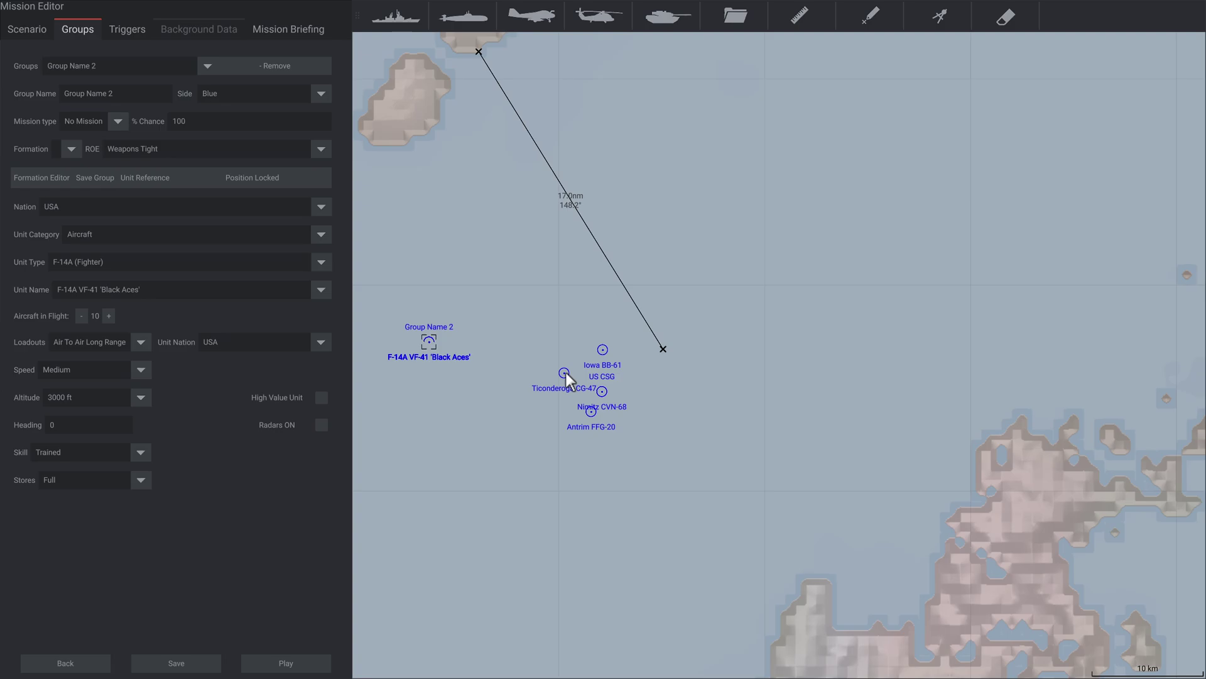
click(602, 392)
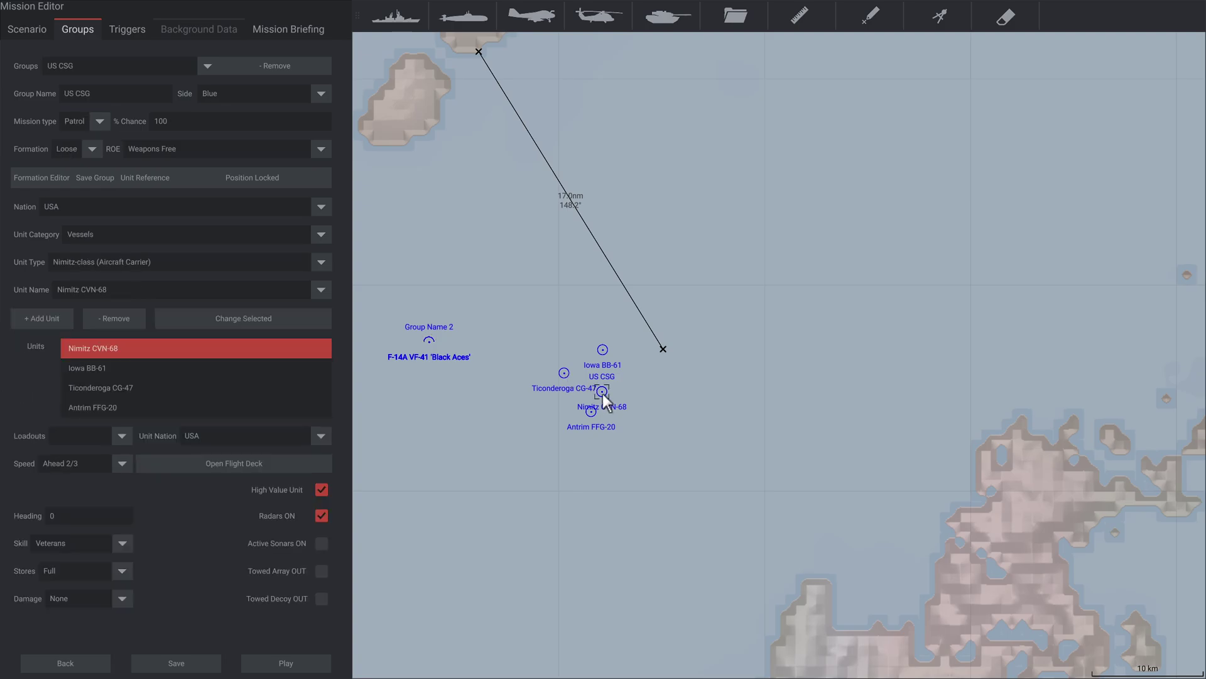
click(428, 341)
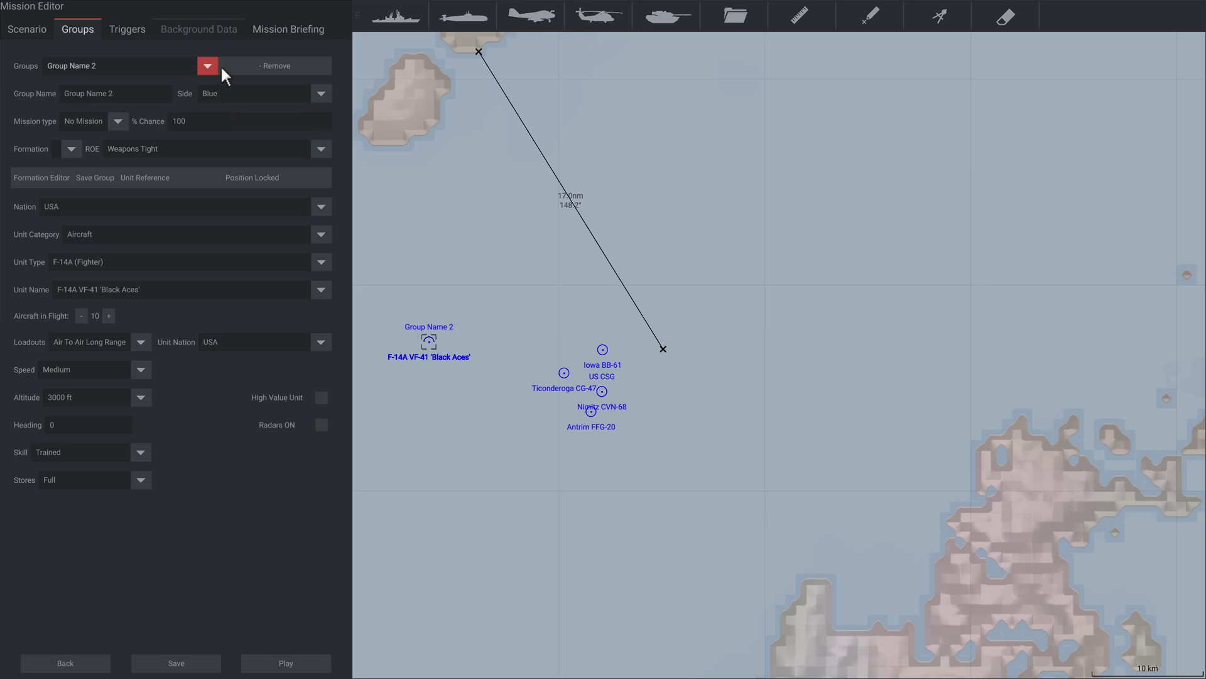
click(252, 65)
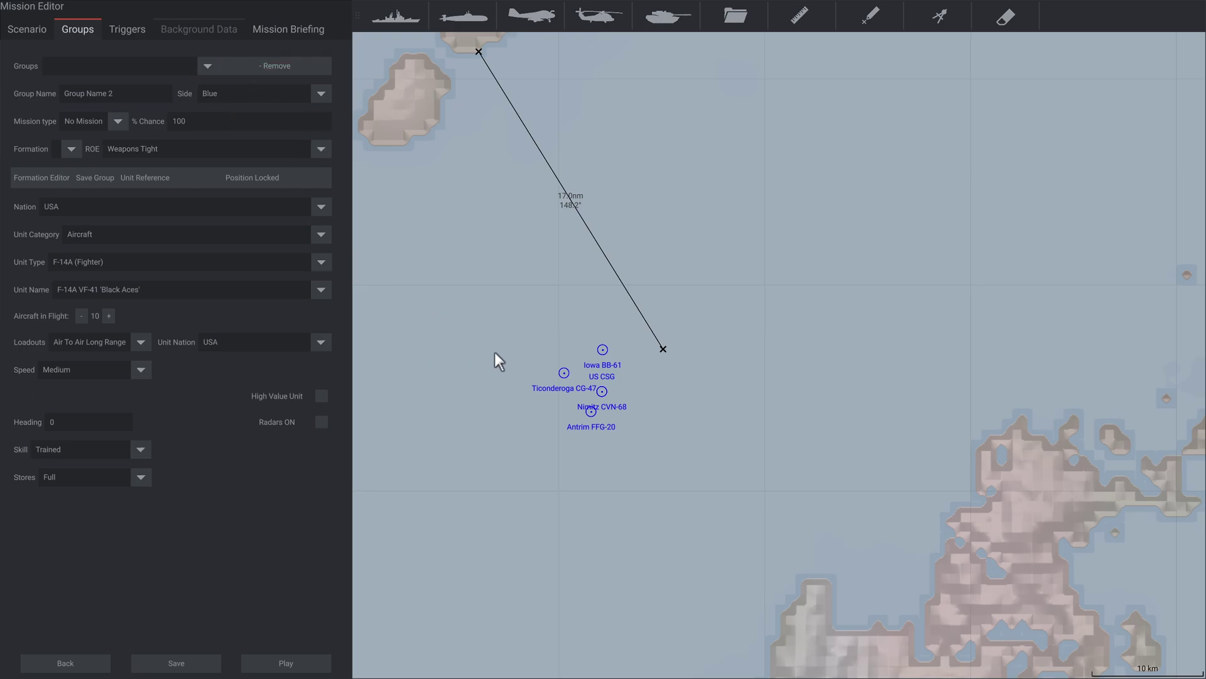
click(602, 391)
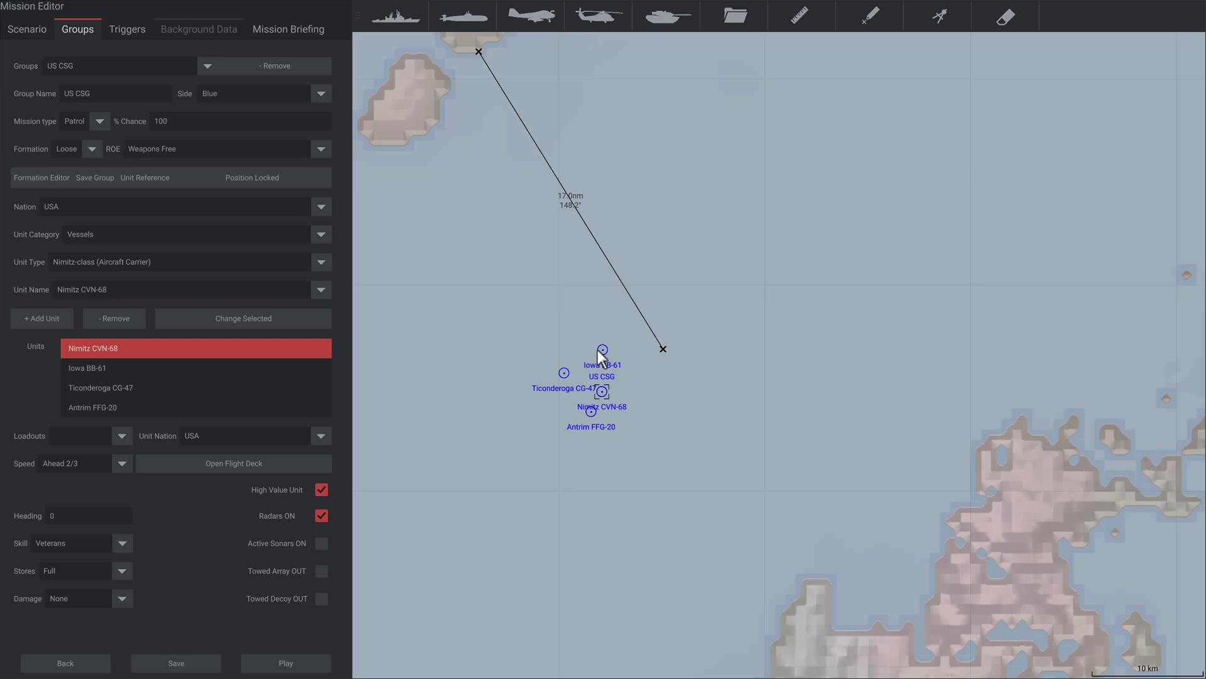
scroll(353, 471, down, 1)
scroll(522, 442, down, 1)
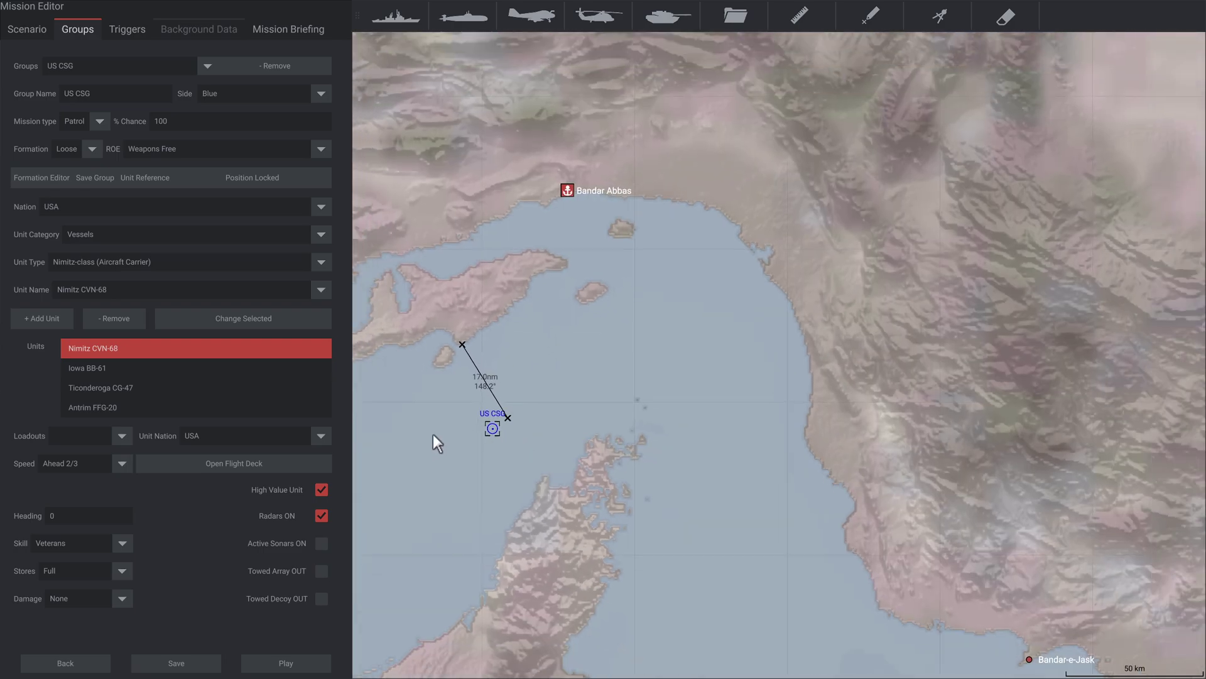
scroll(466, 390, up, 1)
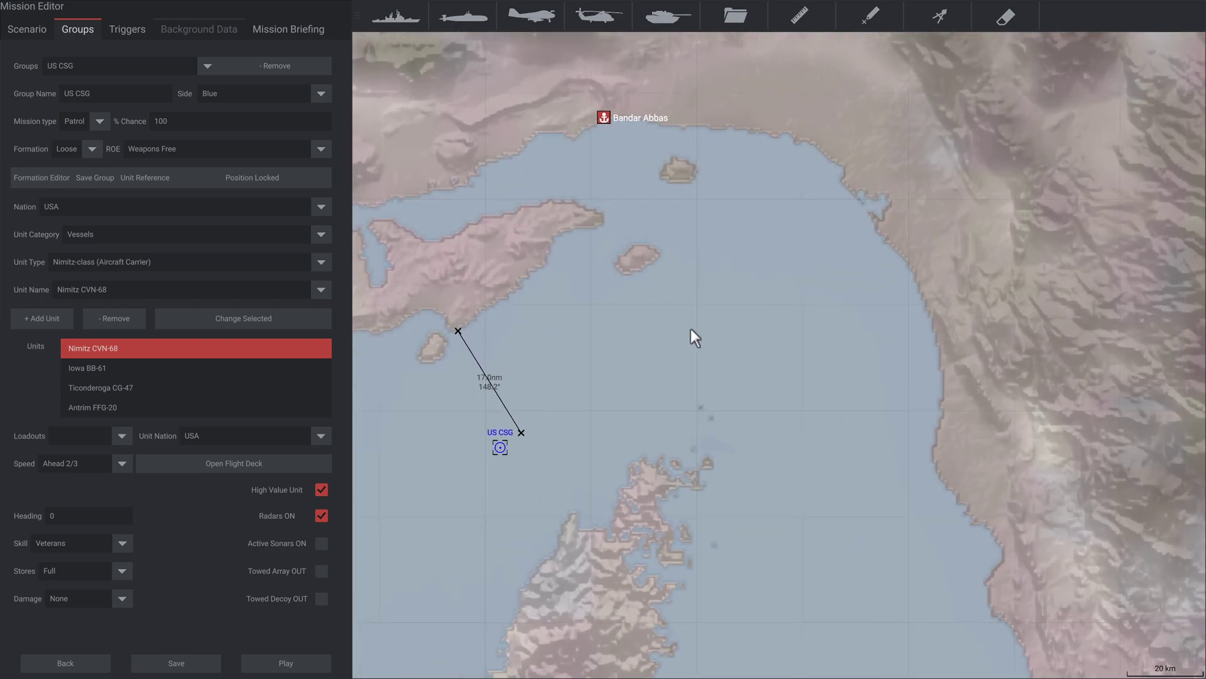
click(701, 322)
click(819, 363)
scroll(829, 502, down, 1)
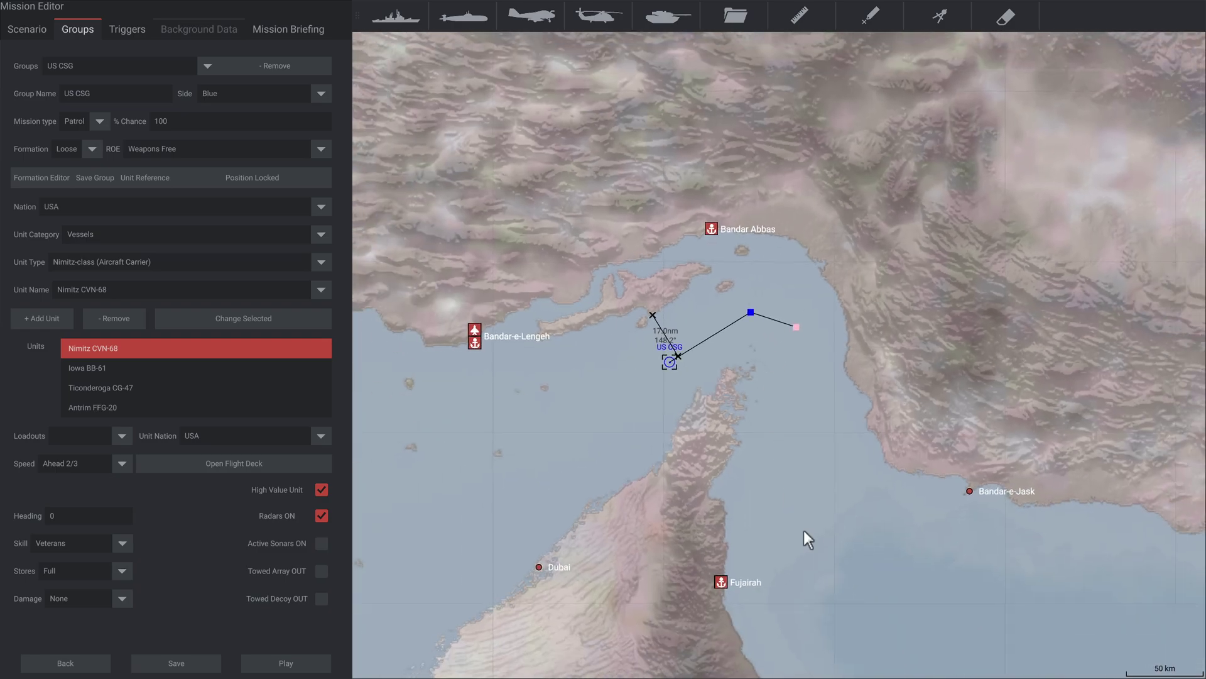
click(831, 561)
scroll(719, 240, up, 3)
scroll(611, 289, down, 2)
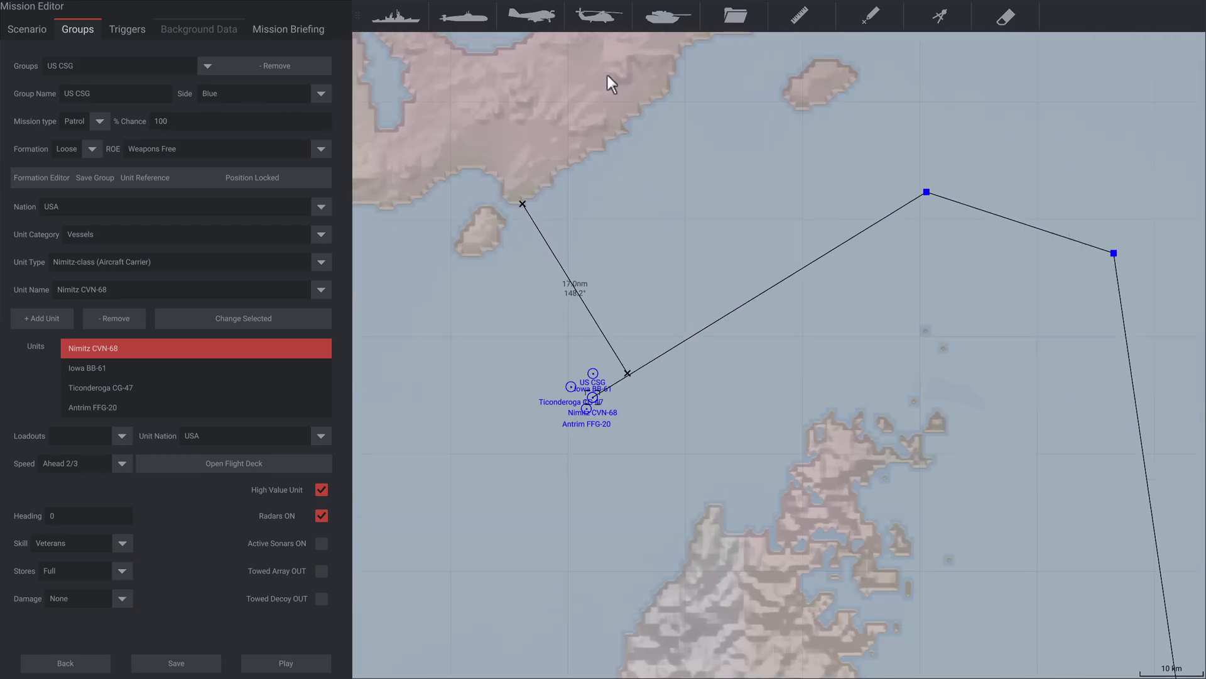
scroll(613, 88, up, 2)
scroll(620, 147, down, 1)
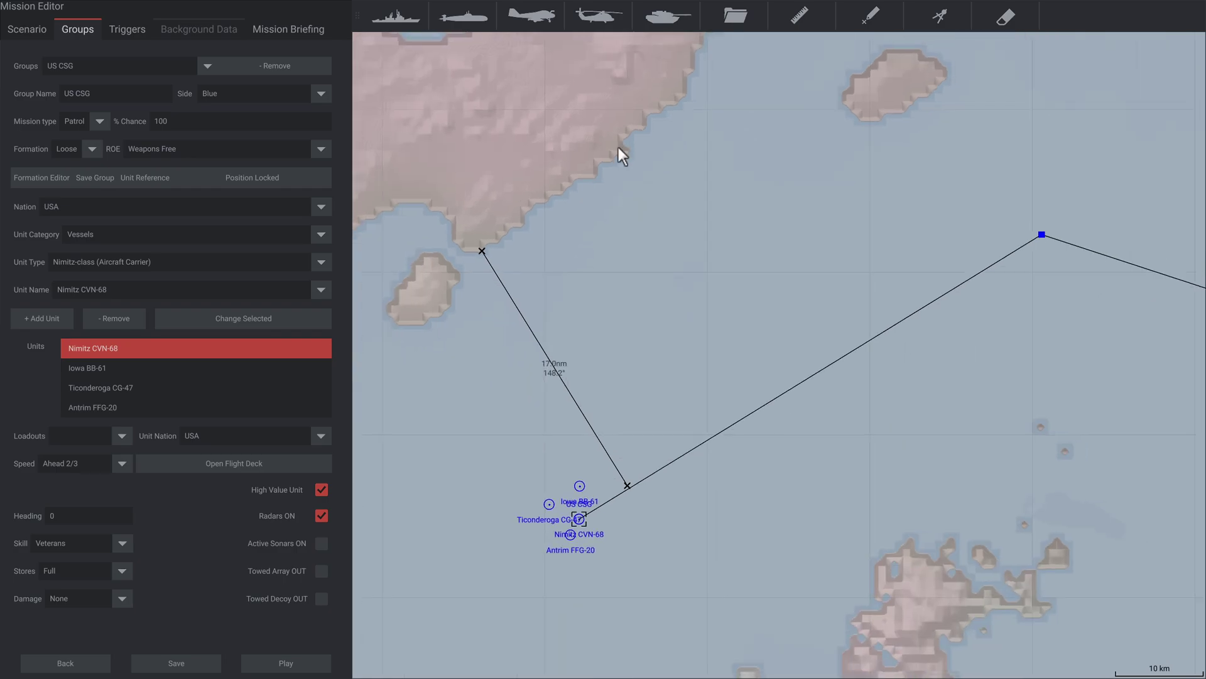
Place a new vessel group off the northern coast and name it 'FAC Attack'.
click(387, 10)
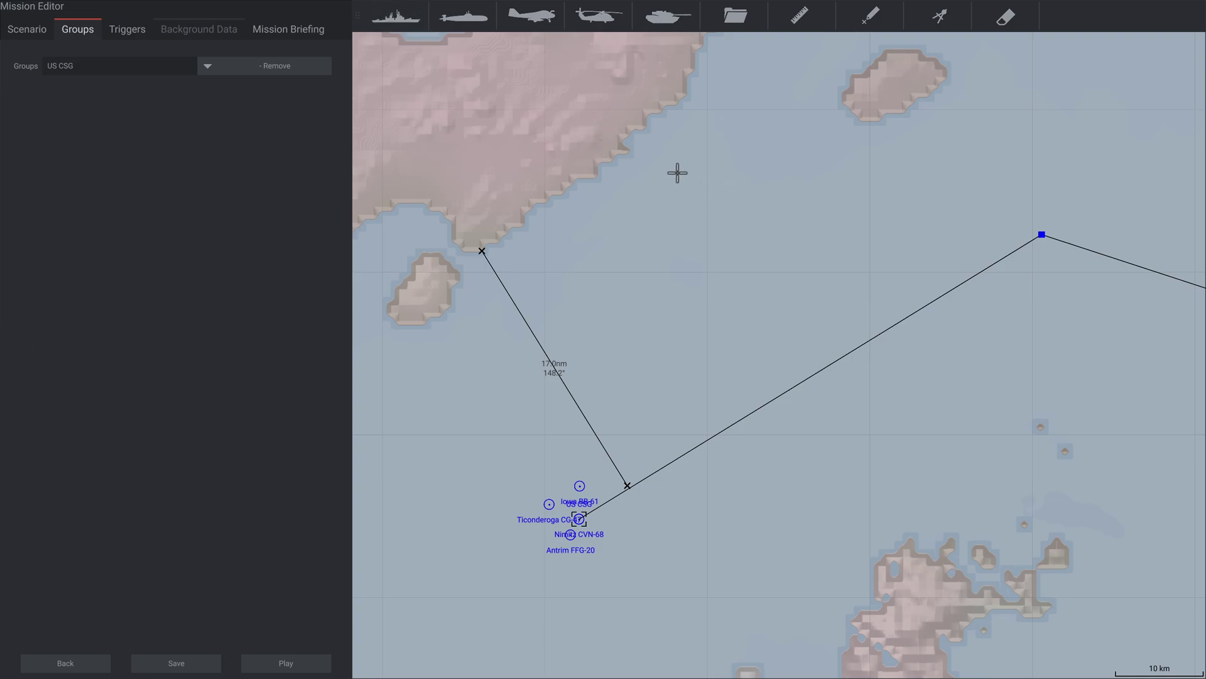
scroll(677, 174, up, 1)
click(567, 119)
scroll(568, 119, down, 1)
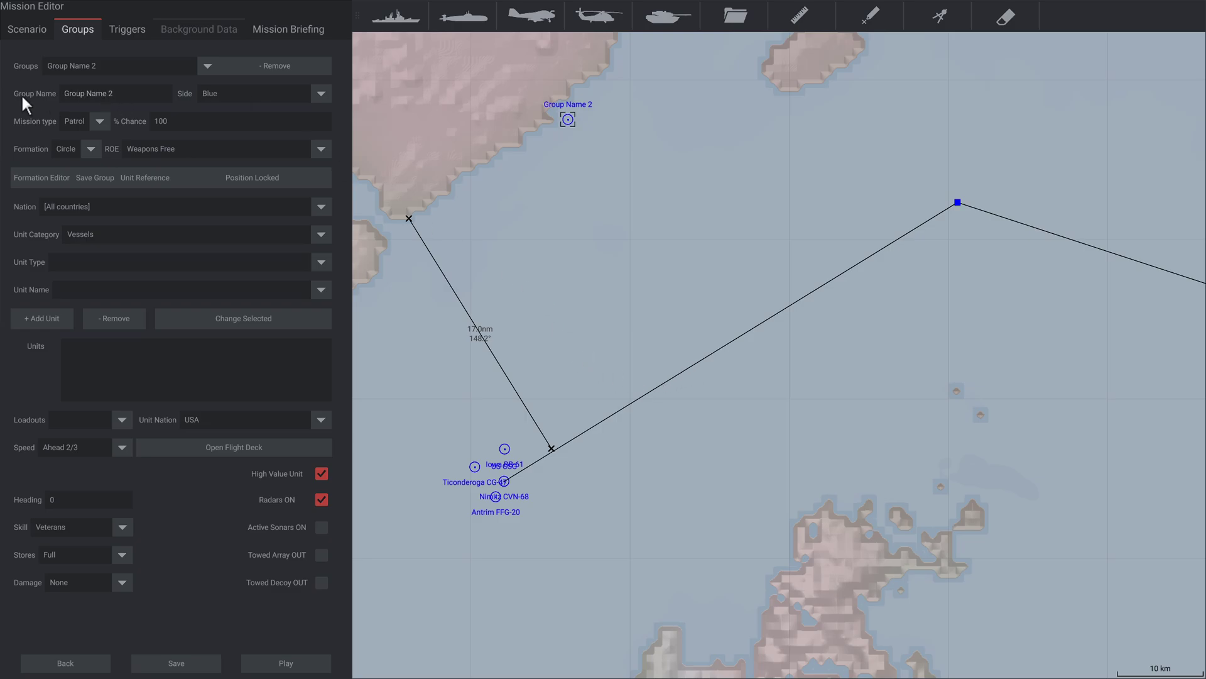
click(51, 94)
text(FAC Attack)
Put the group on the Red side with an ASuW Sweep mission and Battlegroup formation.
click(225, 88)
click(220, 132)
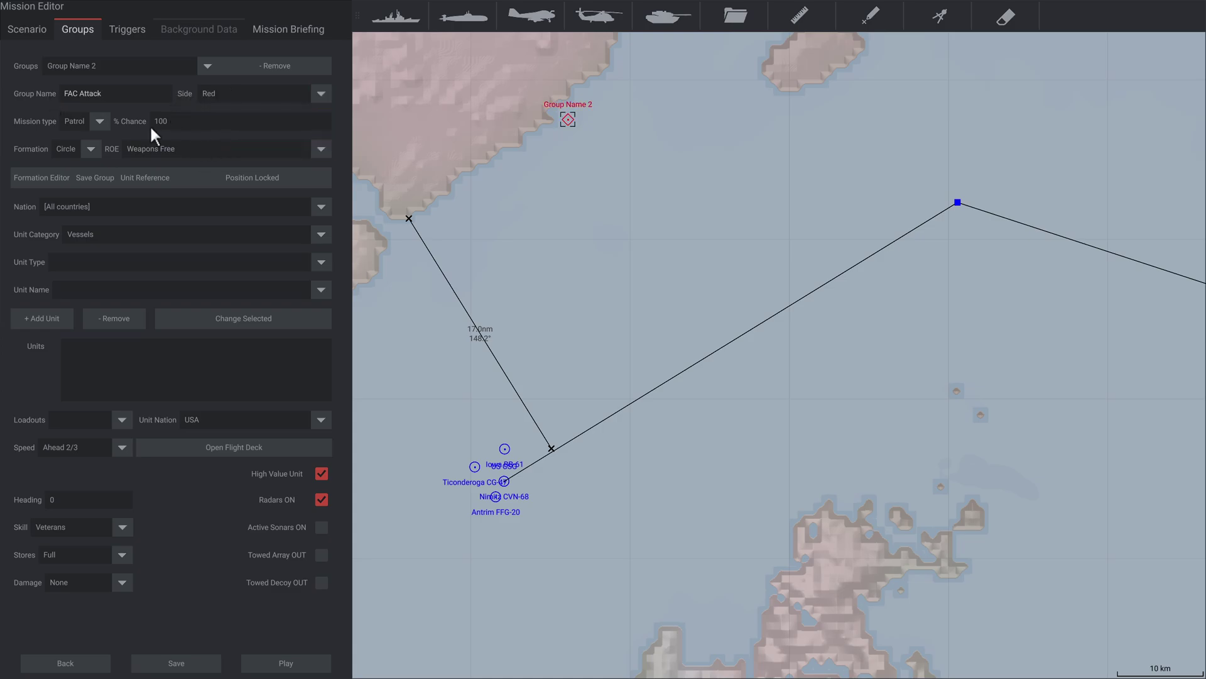
click(98, 119)
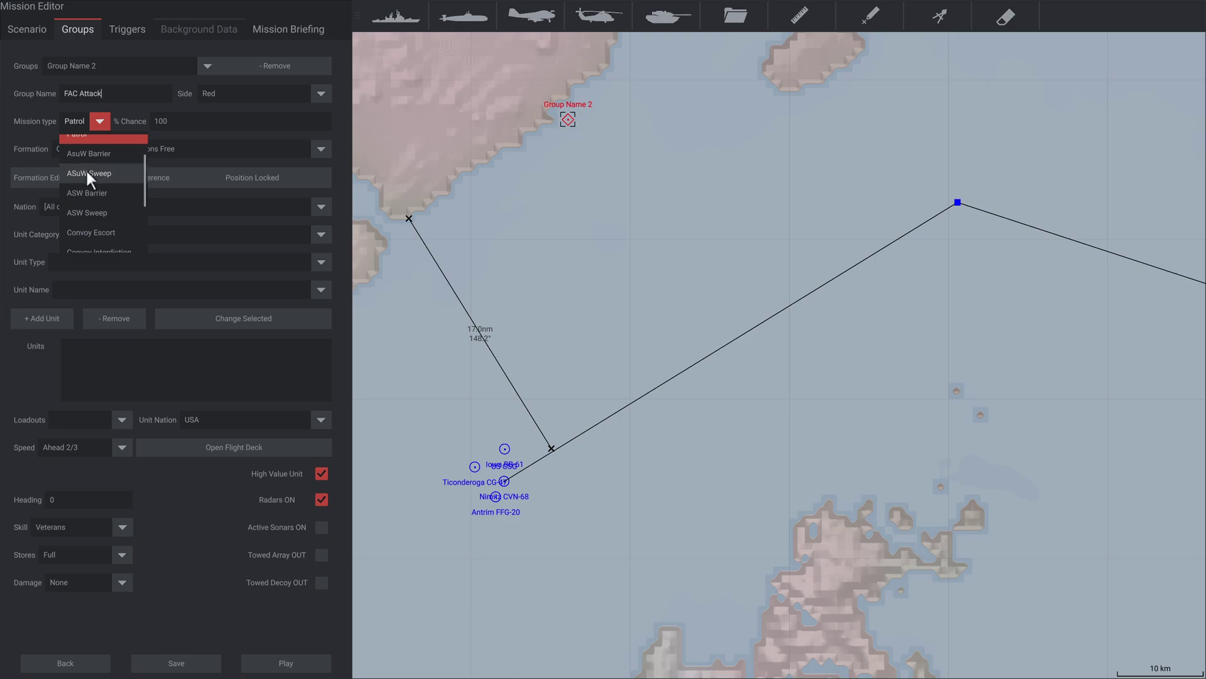
click(85, 174)
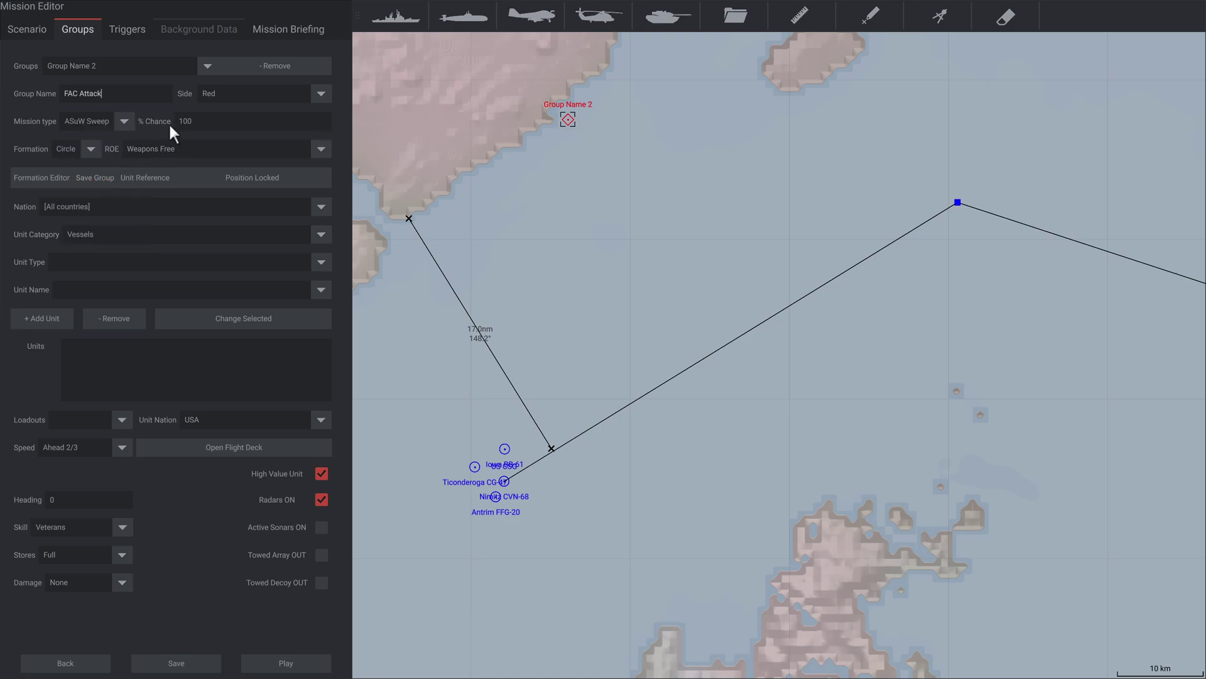
click(197, 119)
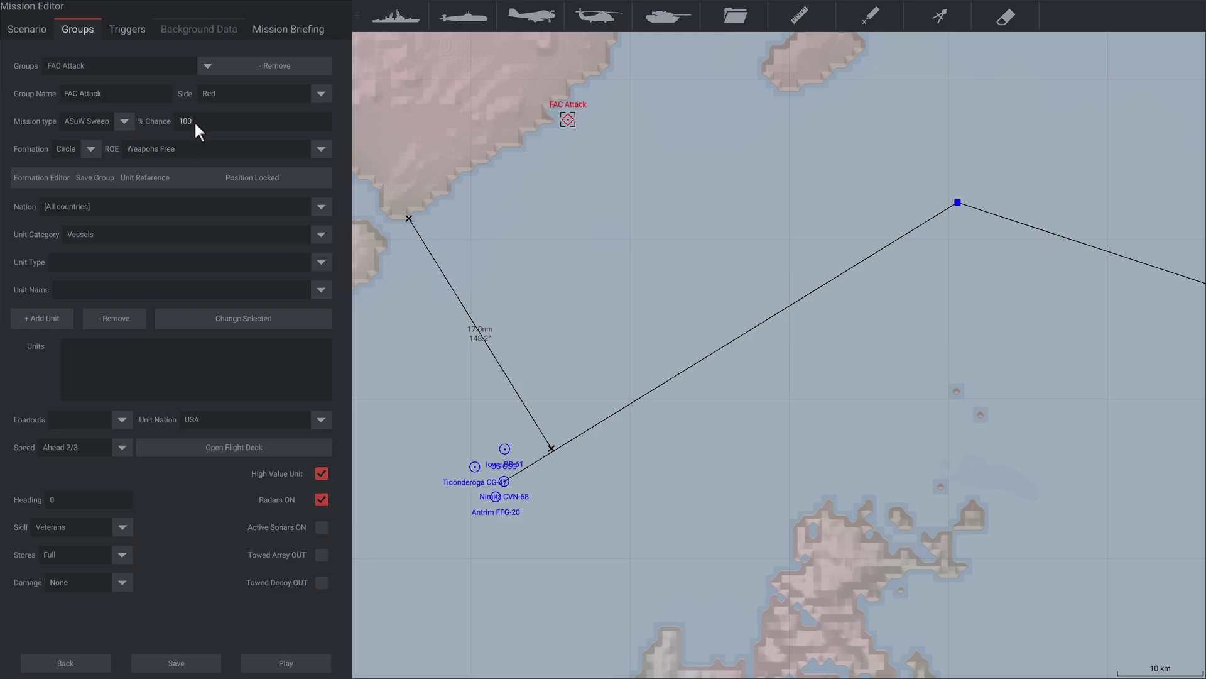
click(88, 149)
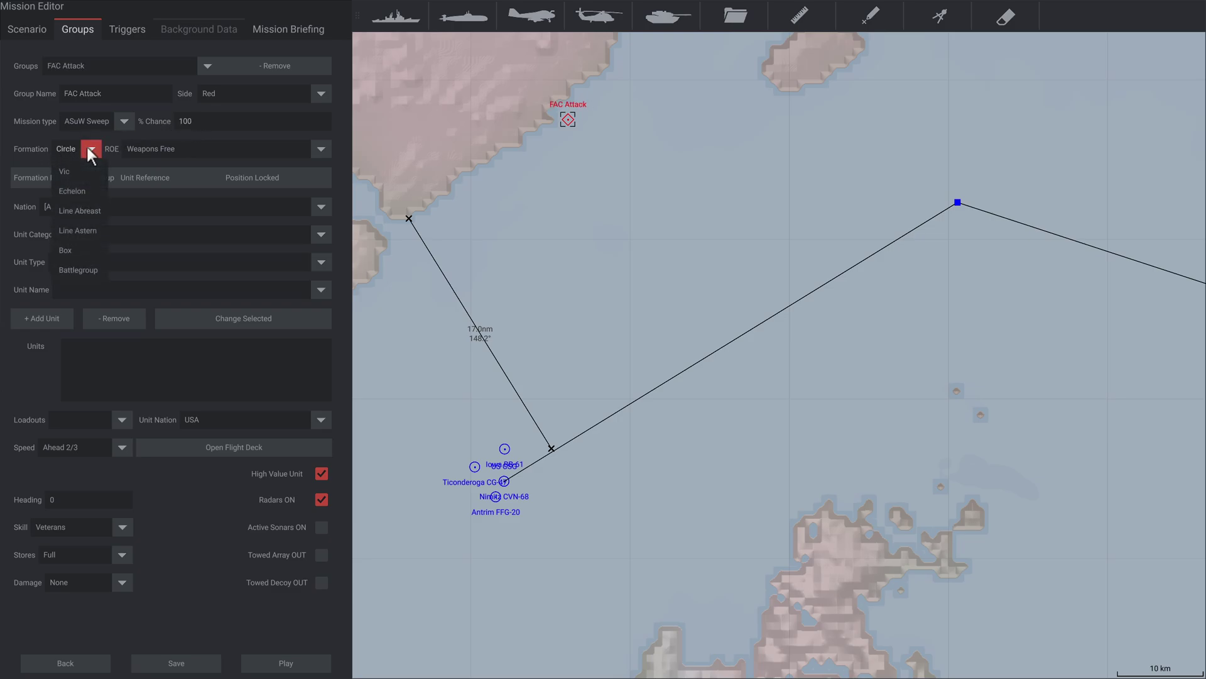
click(73, 269)
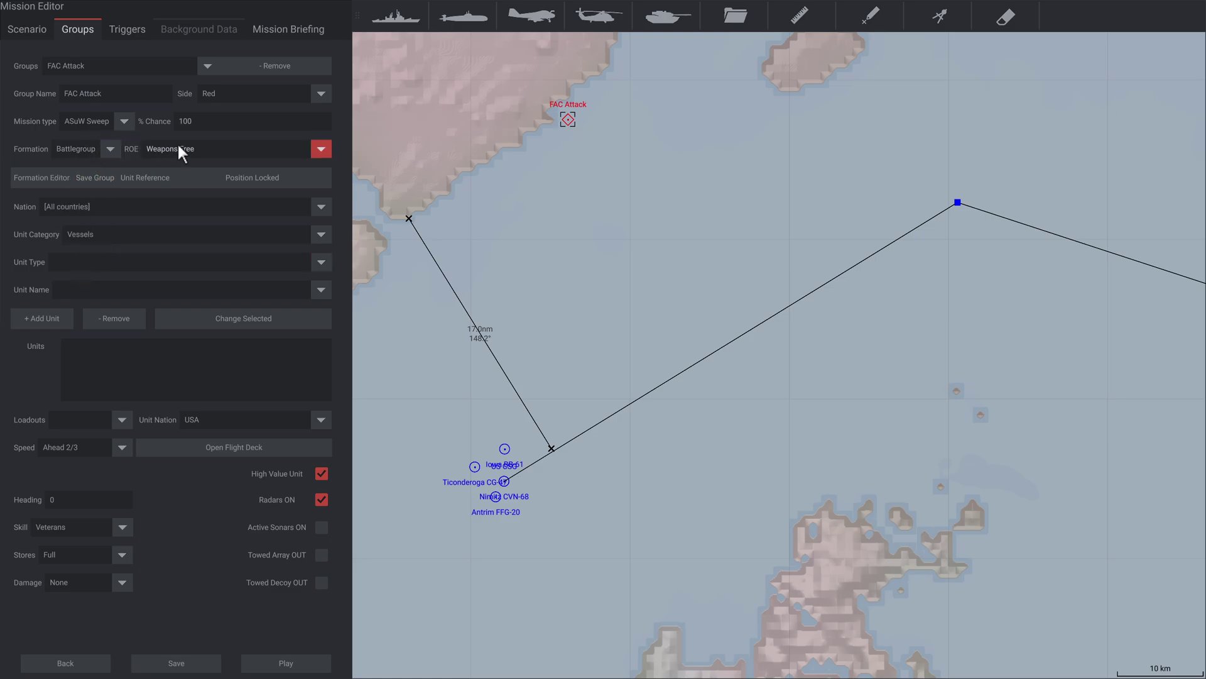
click(96, 206)
Set the group's nation to Iran, category Vessels, and unit type Boghammar (Fast Attack Craft).
scroll(77, 247, up, 5)
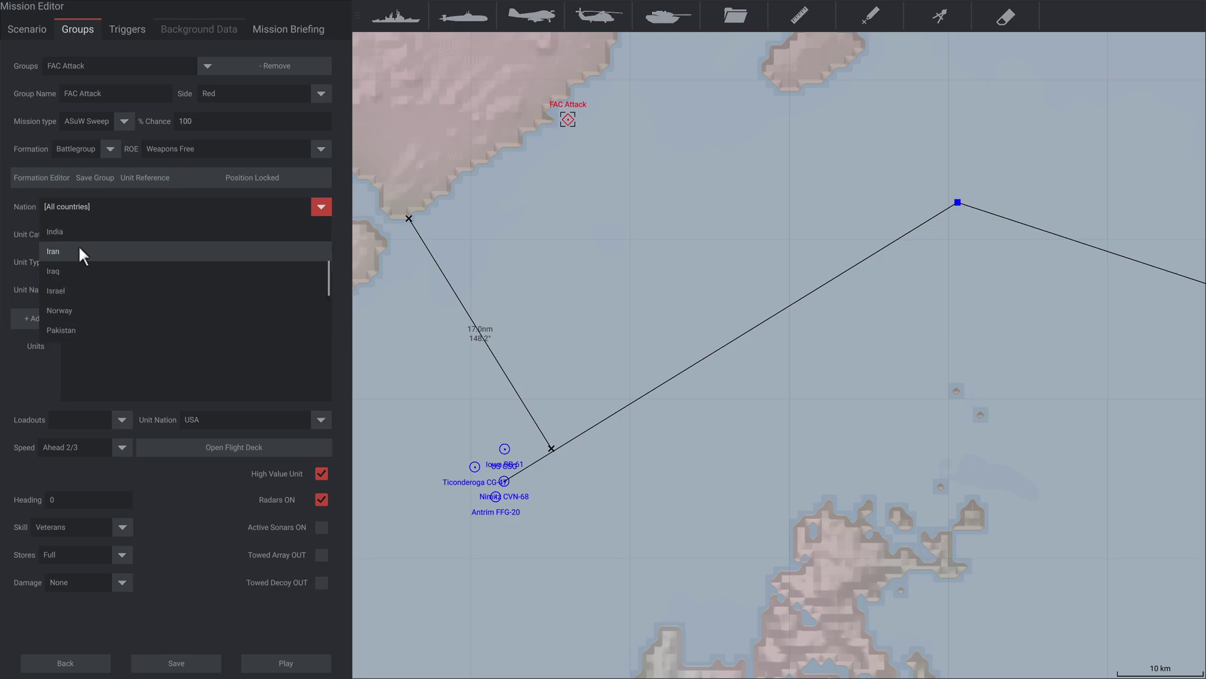
click(66, 250)
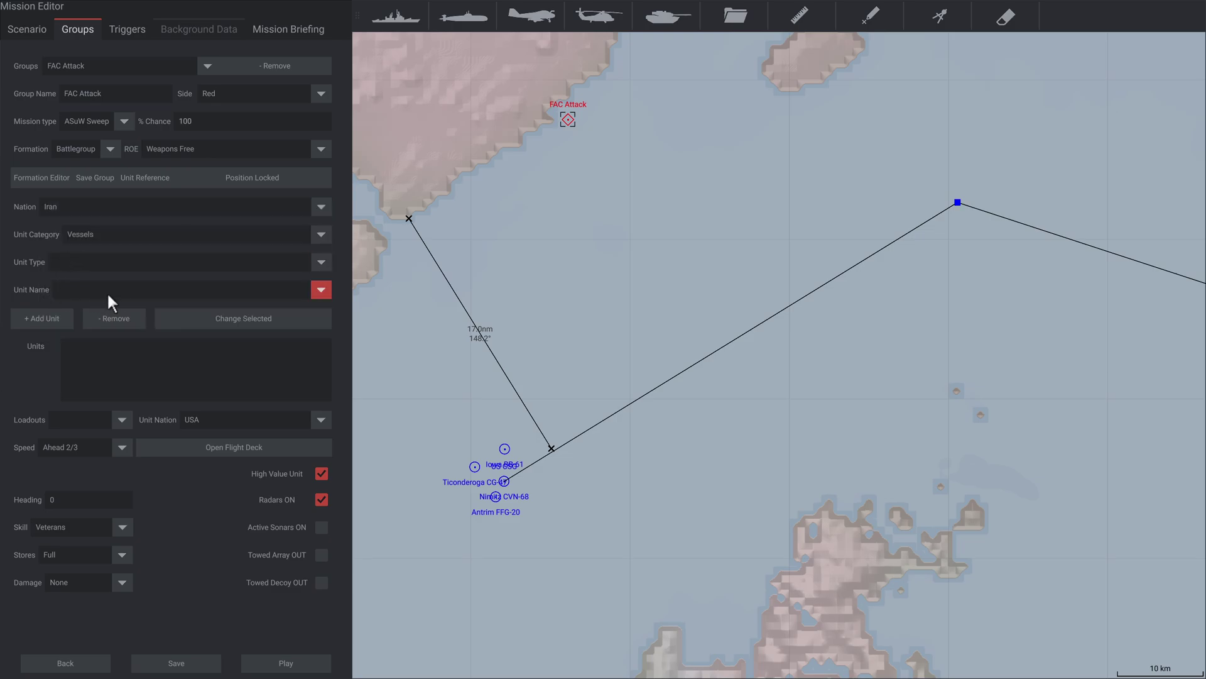
click(113, 235)
click(108, 255)
click(77, 260)
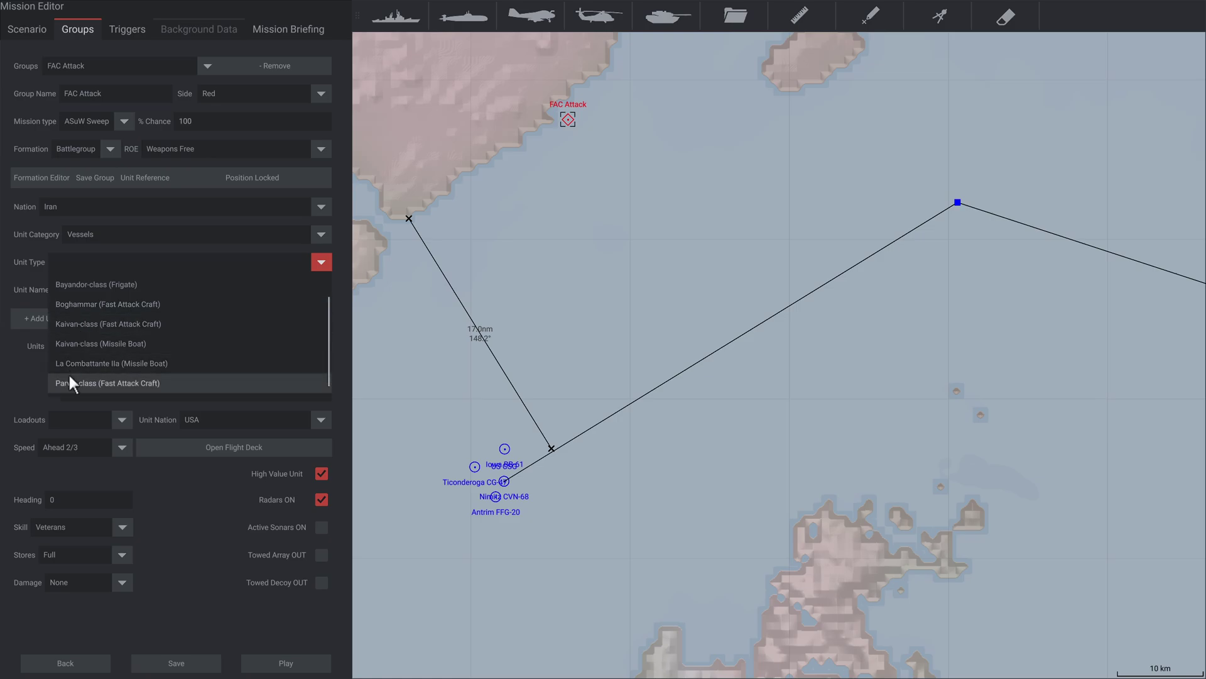
click(113, 304)
click(140, 181)
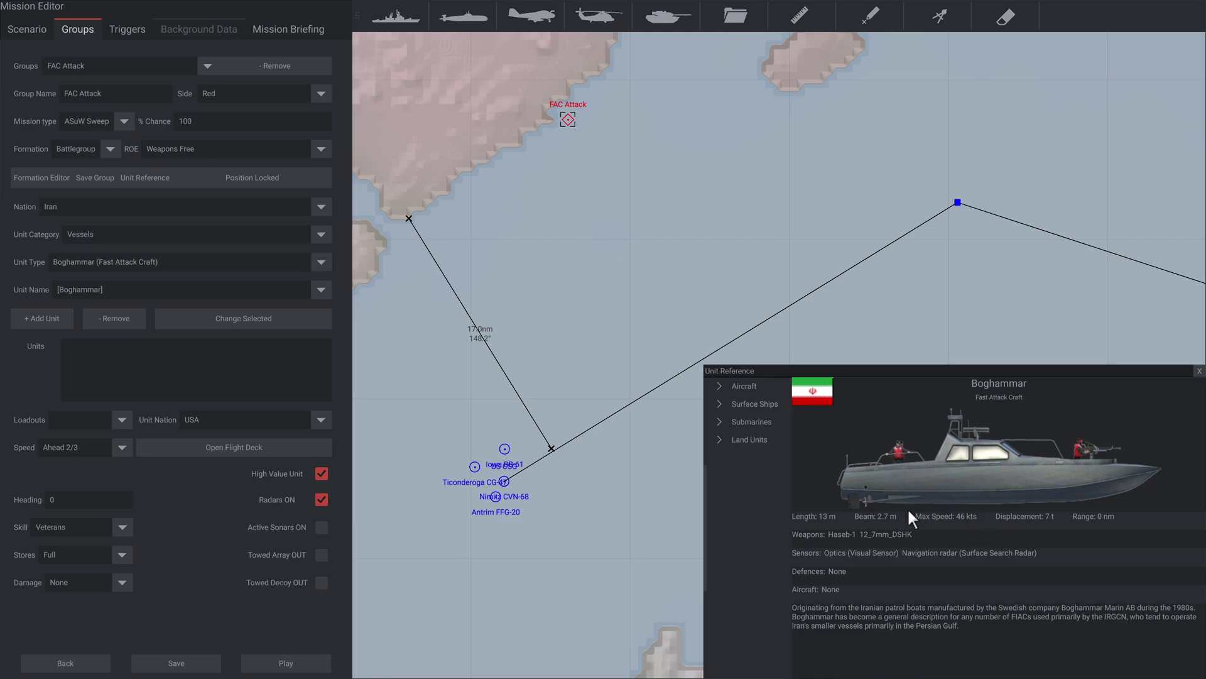
click(718, 403)
scroll(724, 455, down, 1)
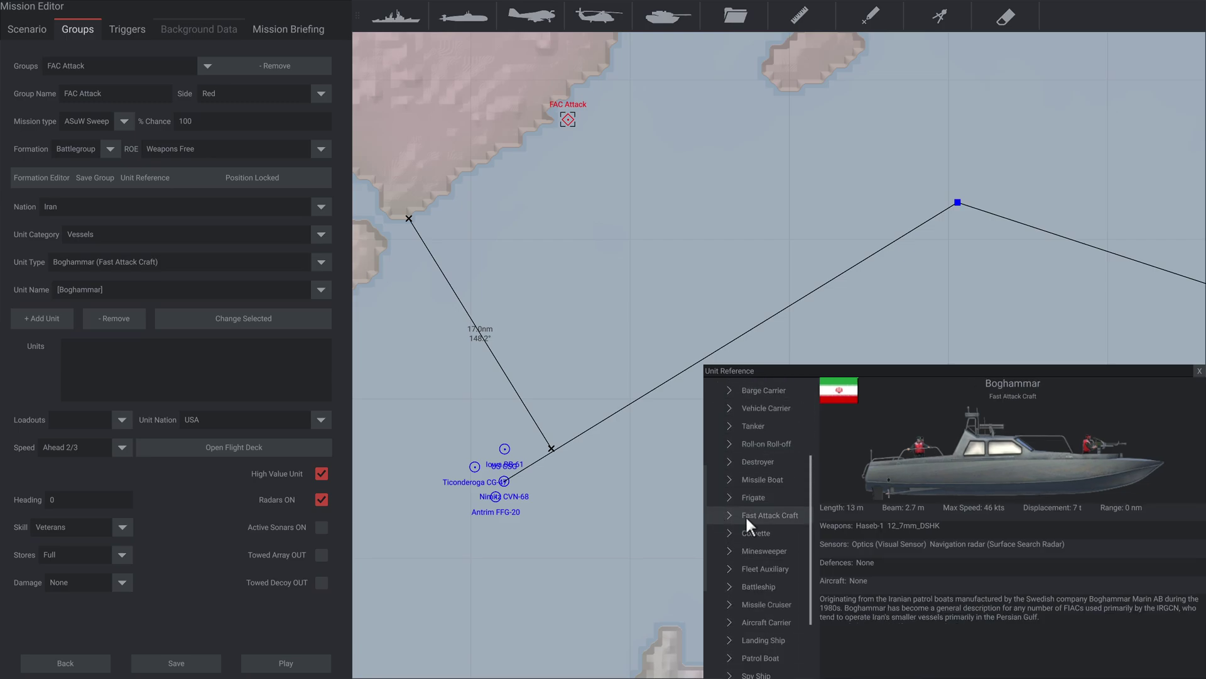
click(745, 514)
scroll(741, 533, down, 1)
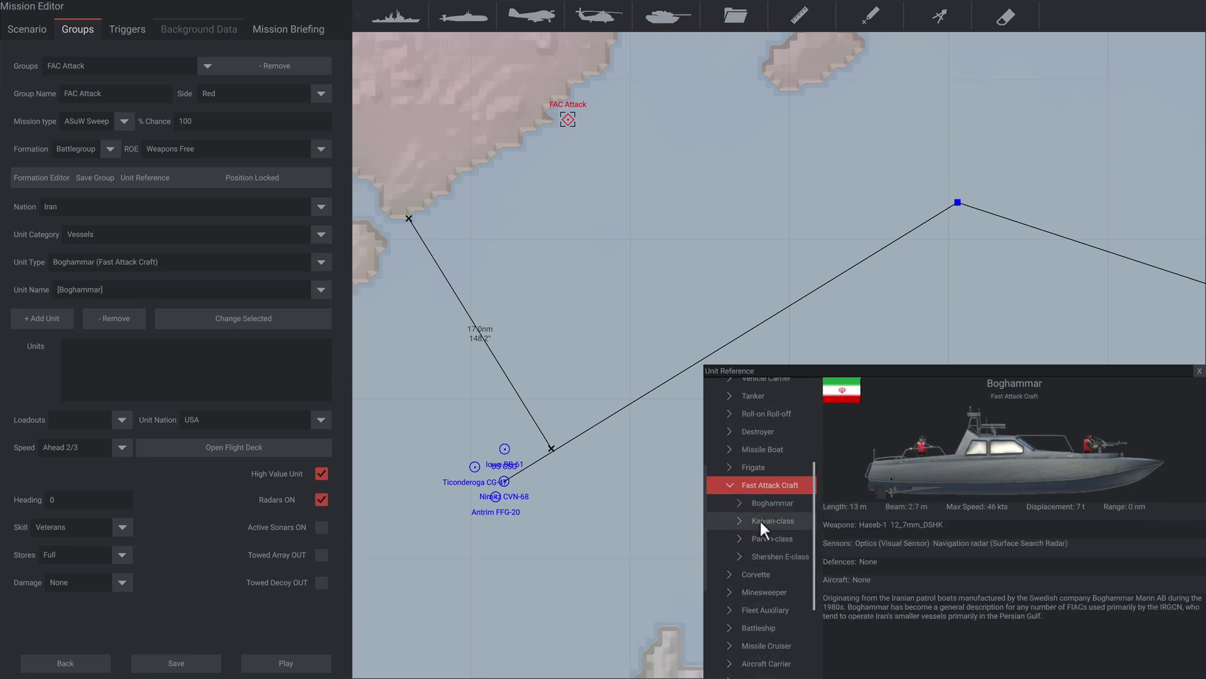
click(760, 518)
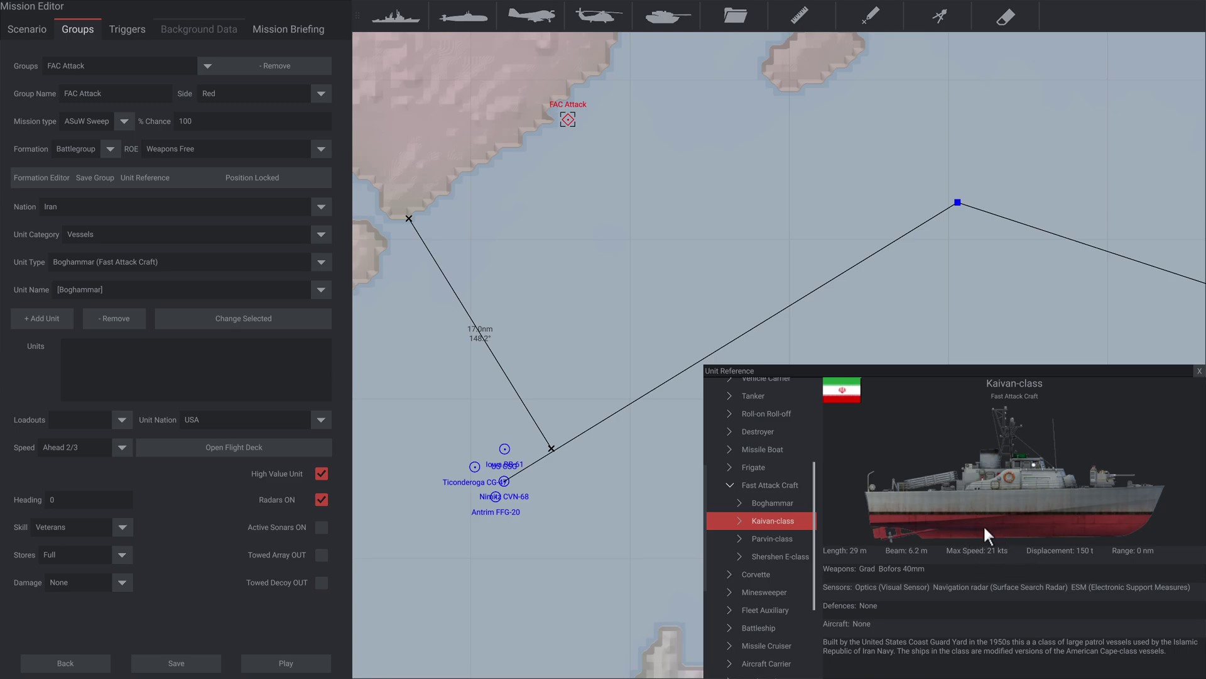
click(761, 538)
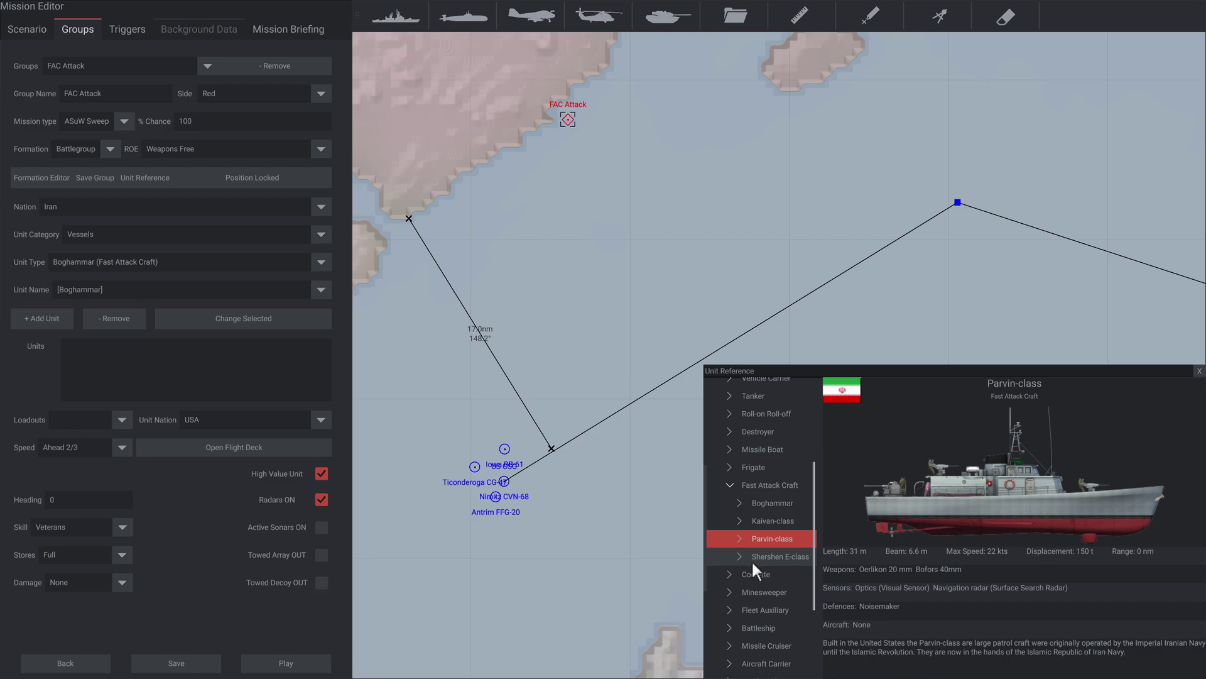
click(756, 556)
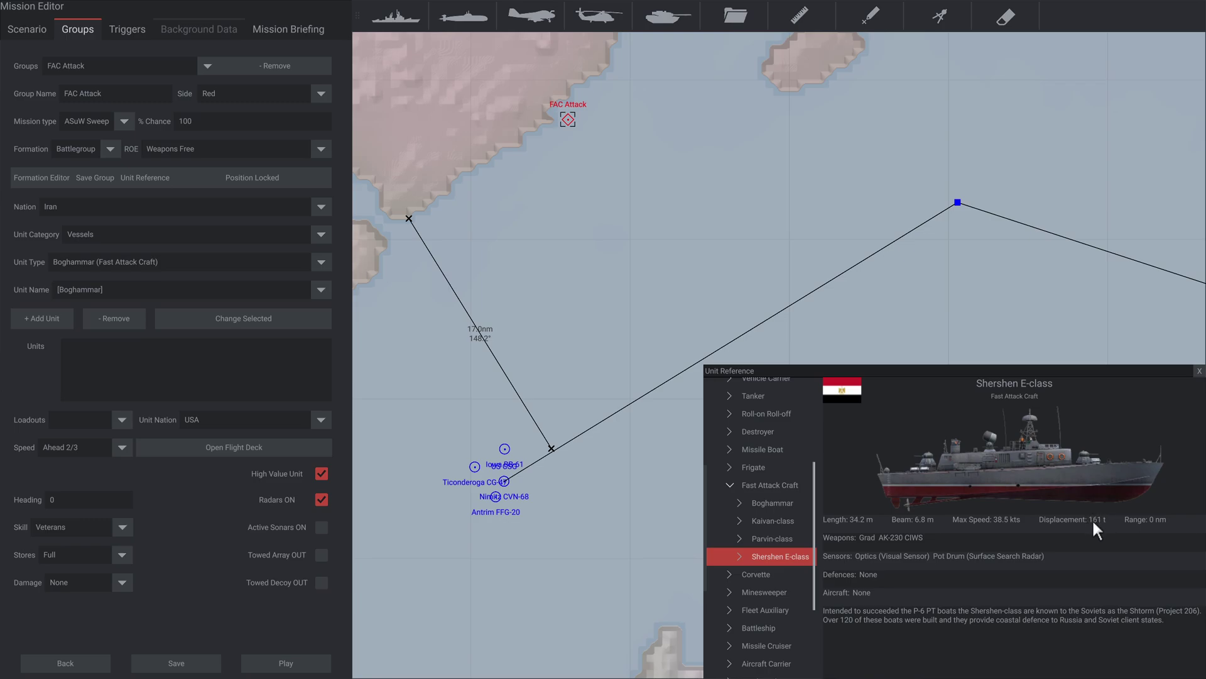
click(776, 503)
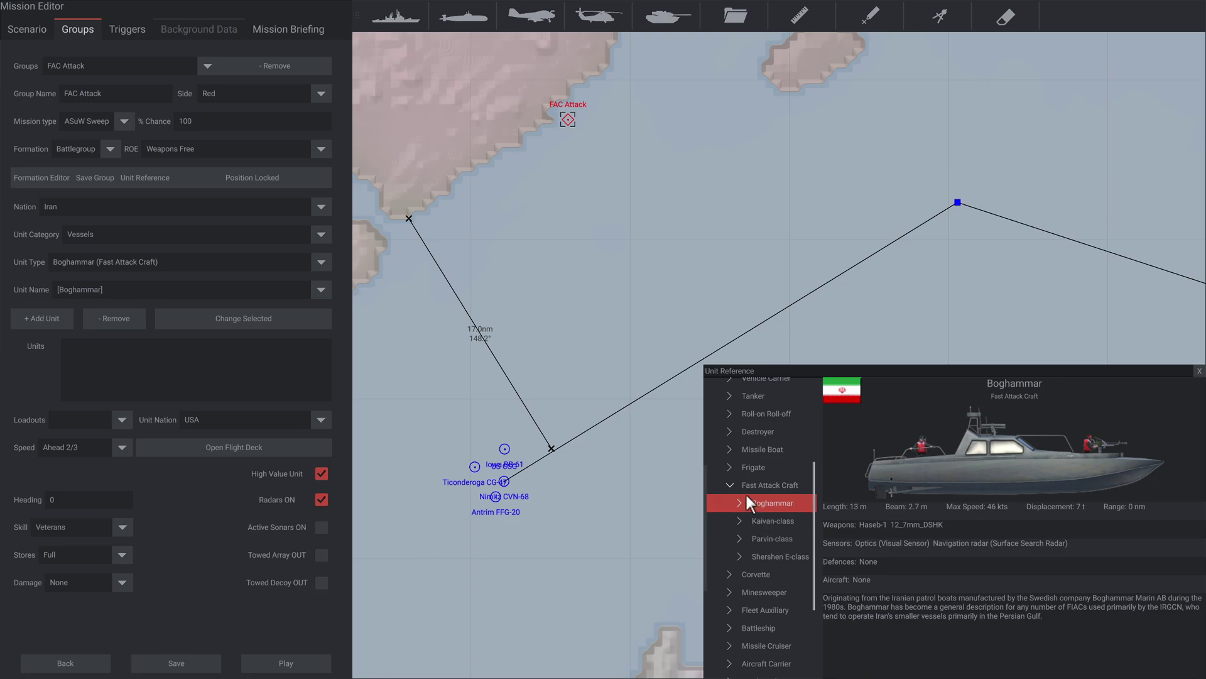
click(1199, 371)
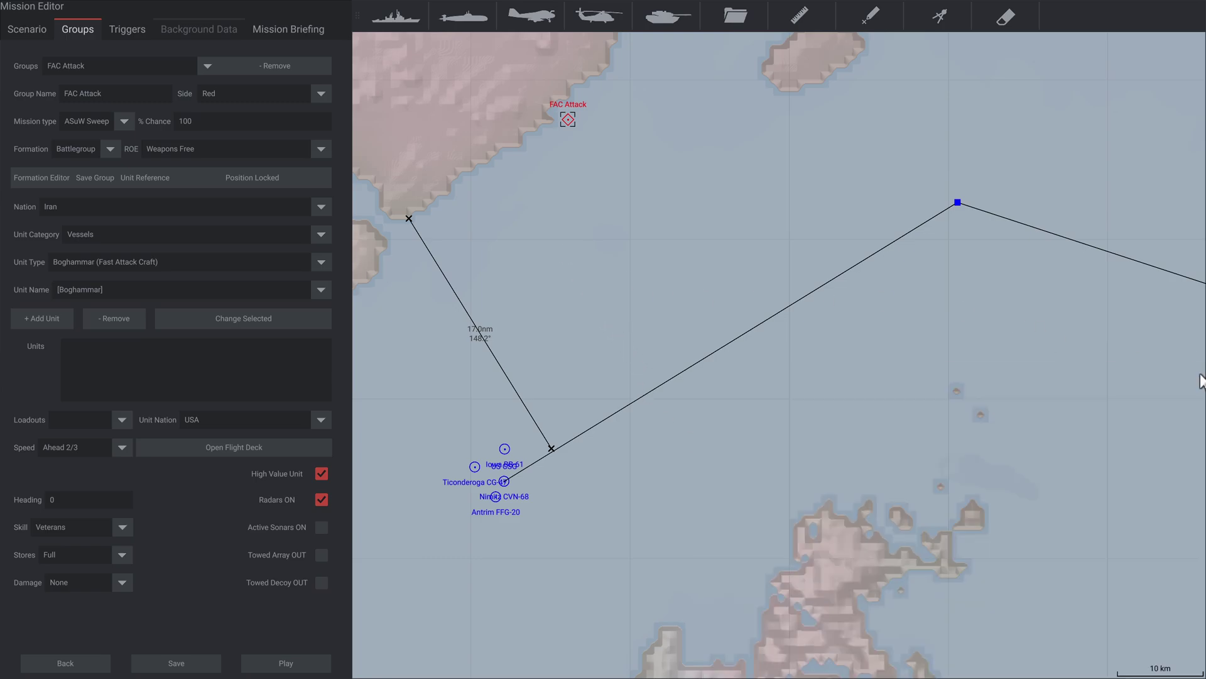
Add a Boghammar boat to FAC Attack and set its speed to Ahead Flank.
click(47, 315)
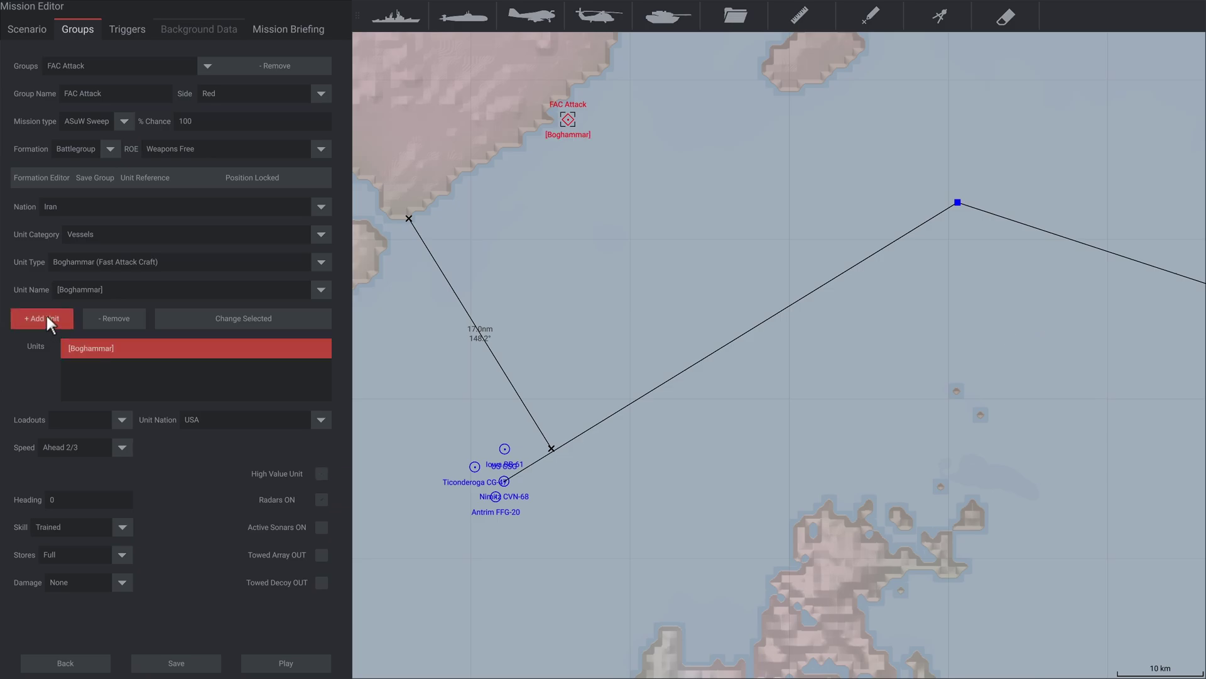
click(122, 446)
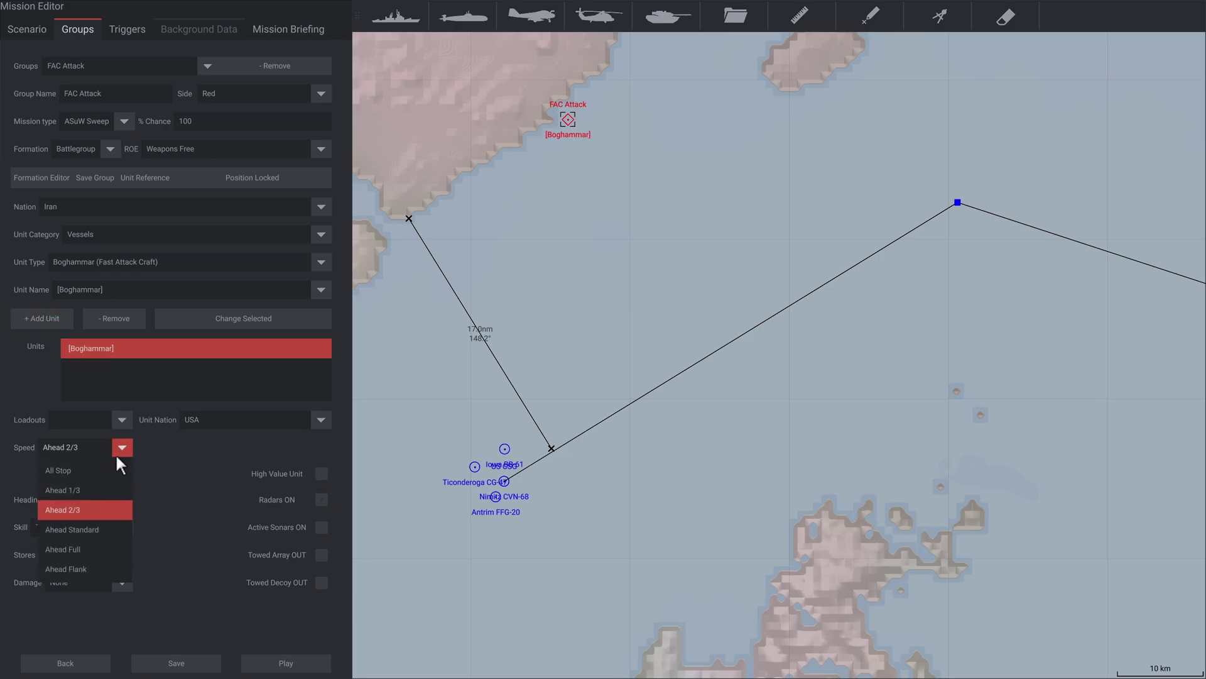
click(74, 566)
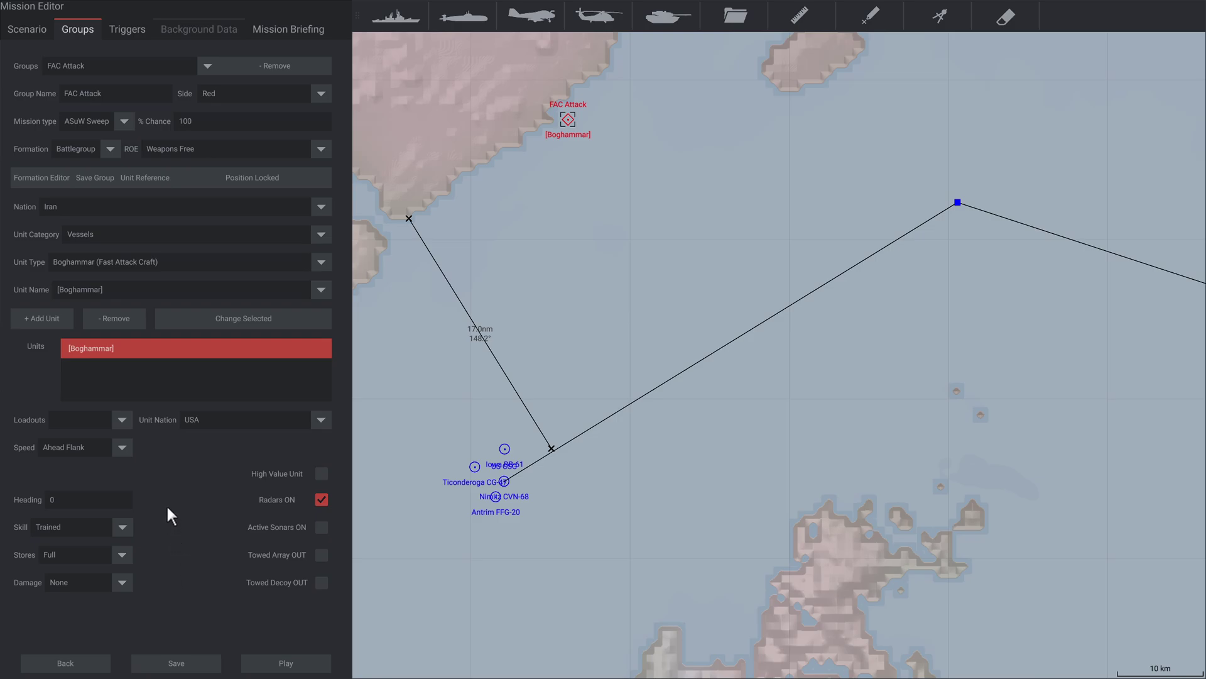
scroll(522, 118, up, 3)
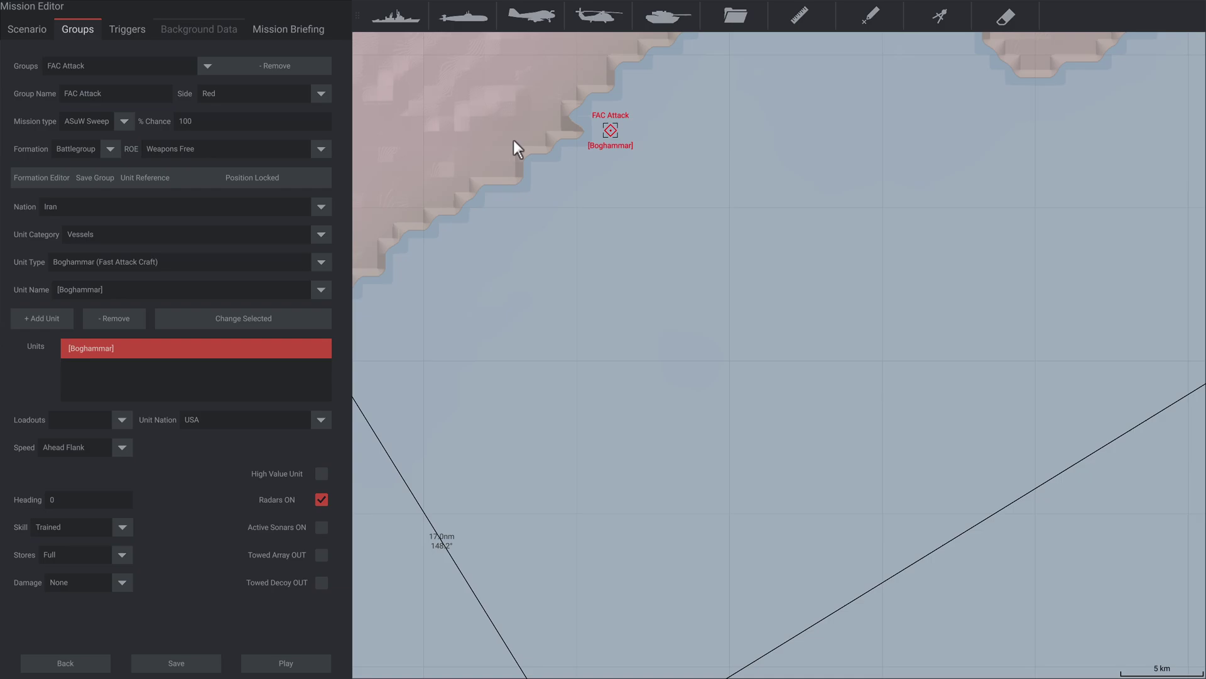
Give FAC Attack an intercept waypoint on the US CSG's route and shift the group slightly southwest.
scroll(509, 142, down, 5)
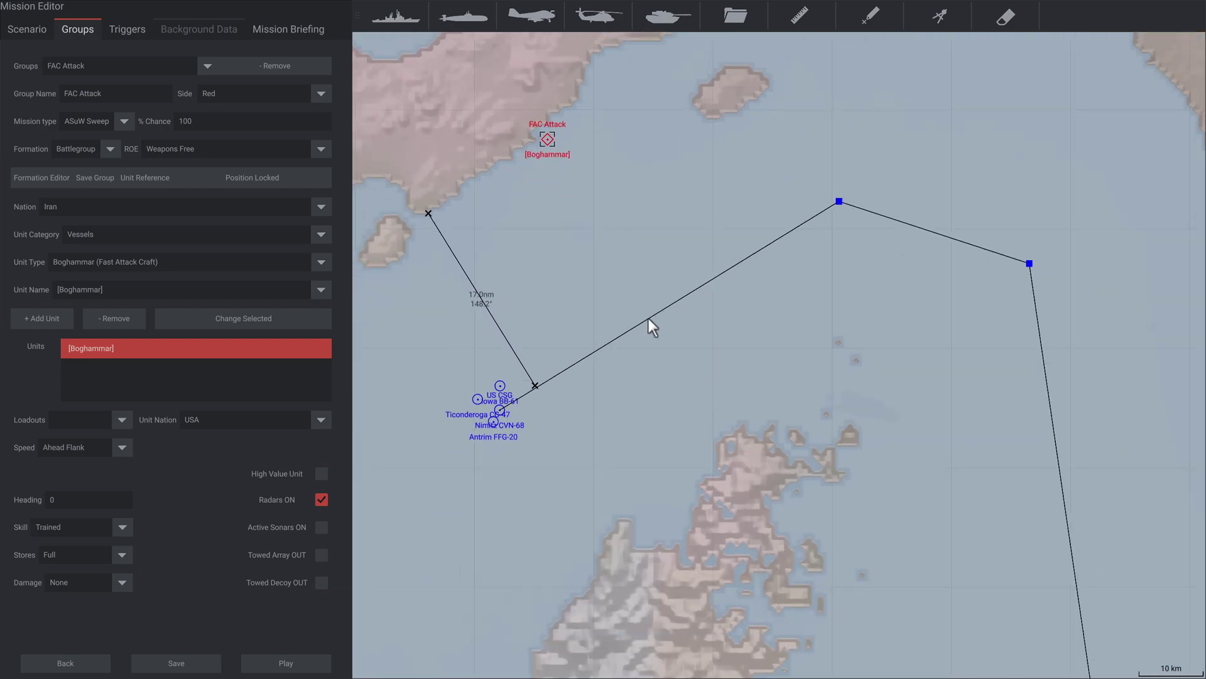
click(644, 319)
scroll(538, 508, up, 2)
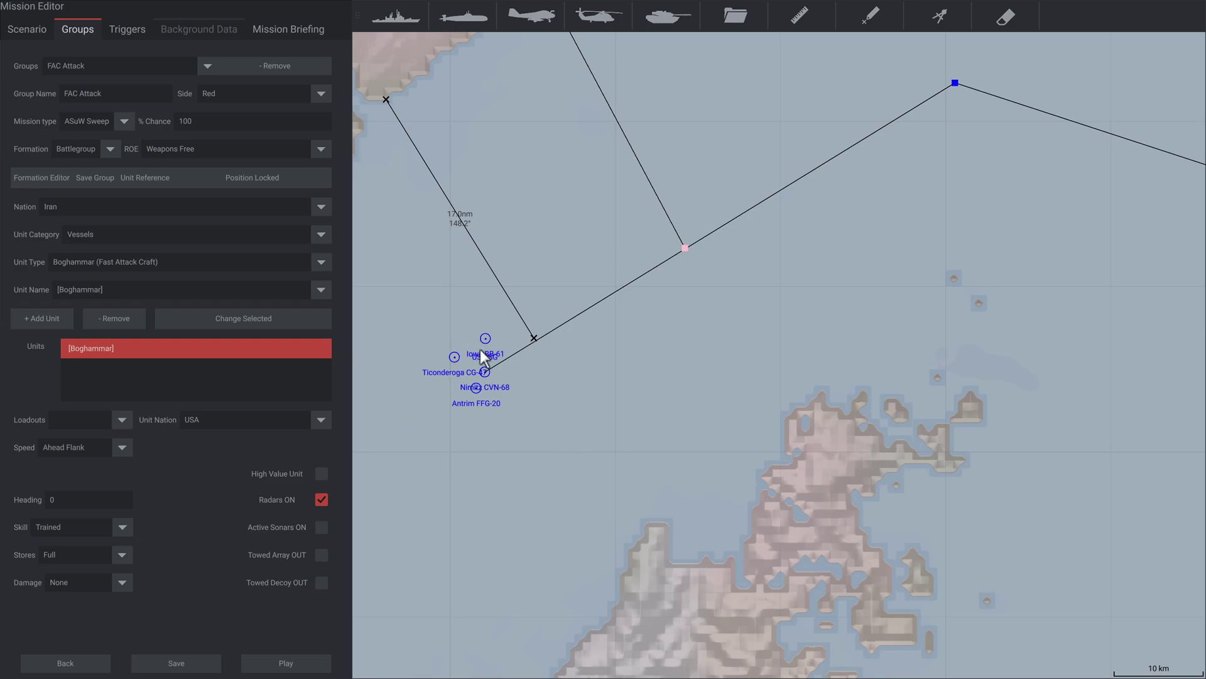
scroll(476, 356, down, 1)
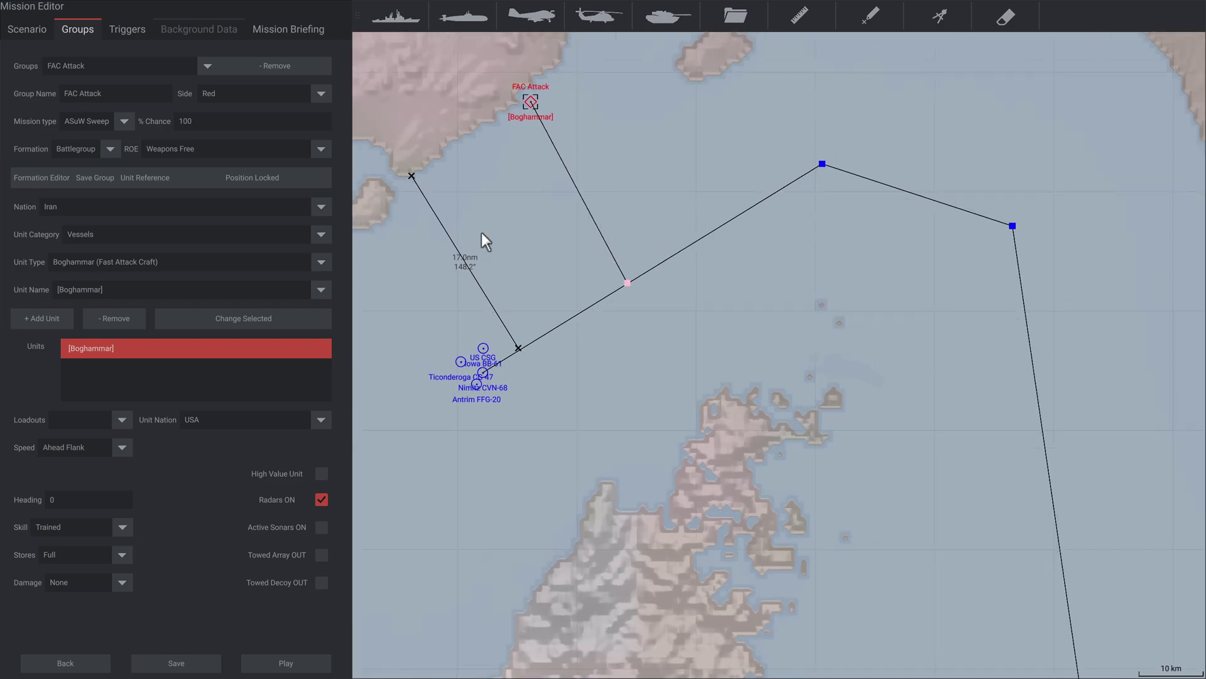
scroll(450, 167, up, 1)
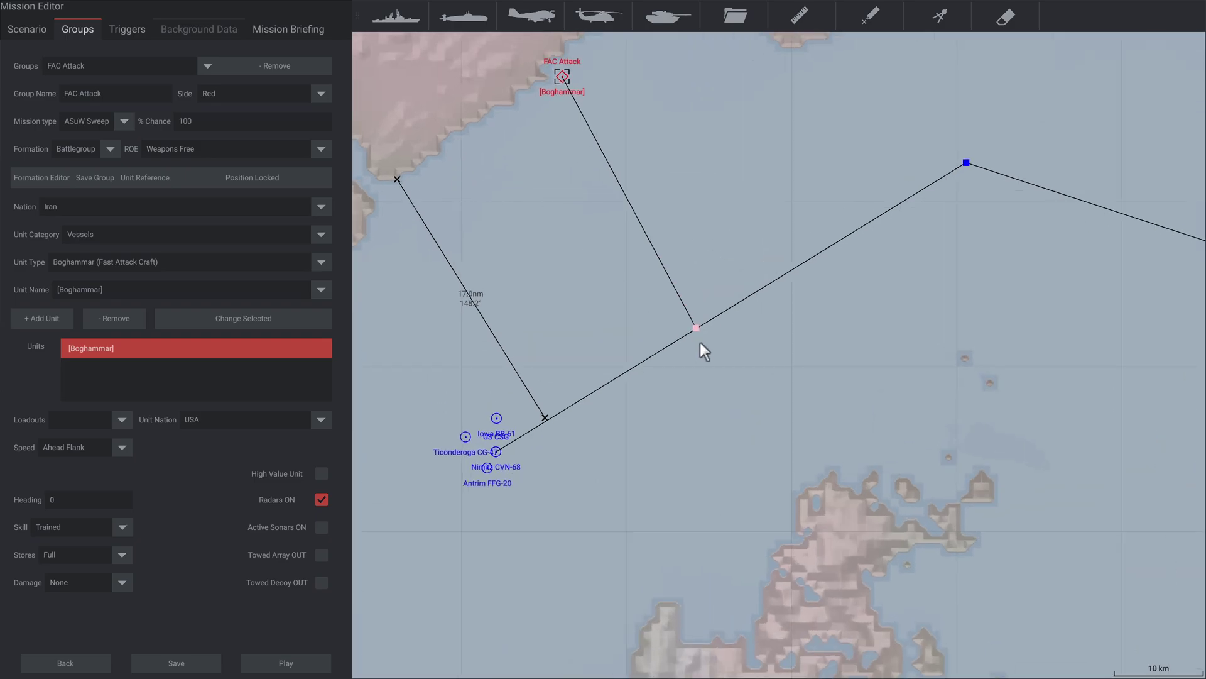
drag(695, 328, 649, 357)
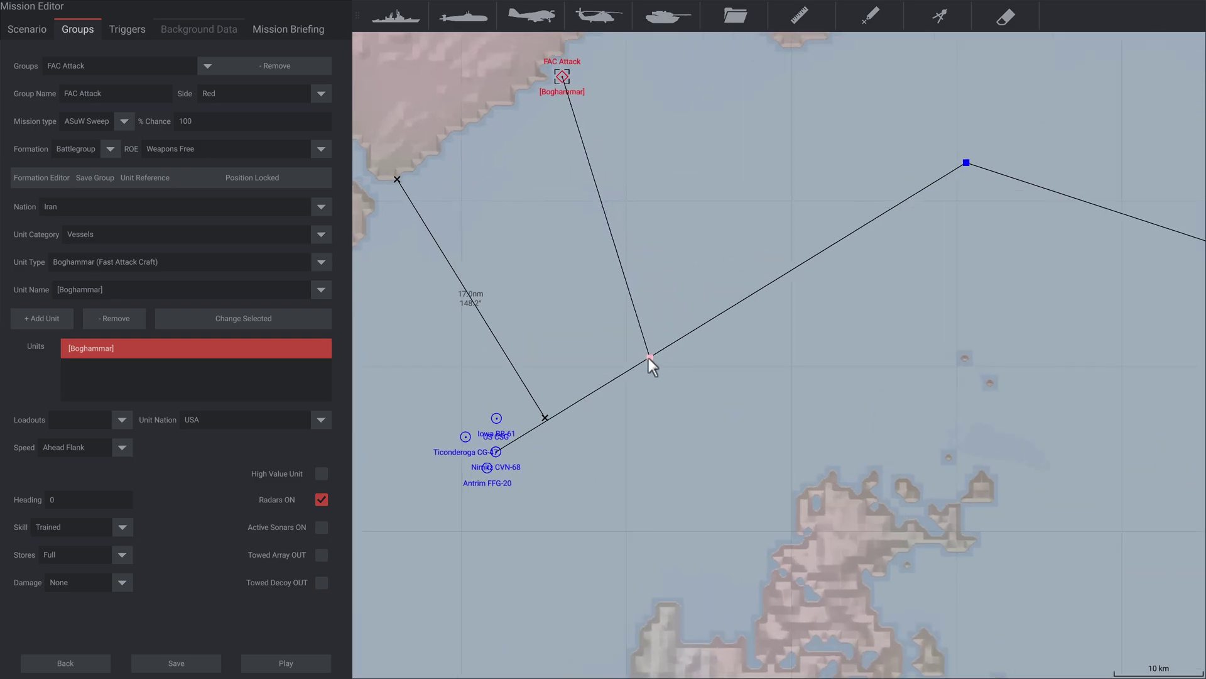
drag(561, 75, 506, 120)
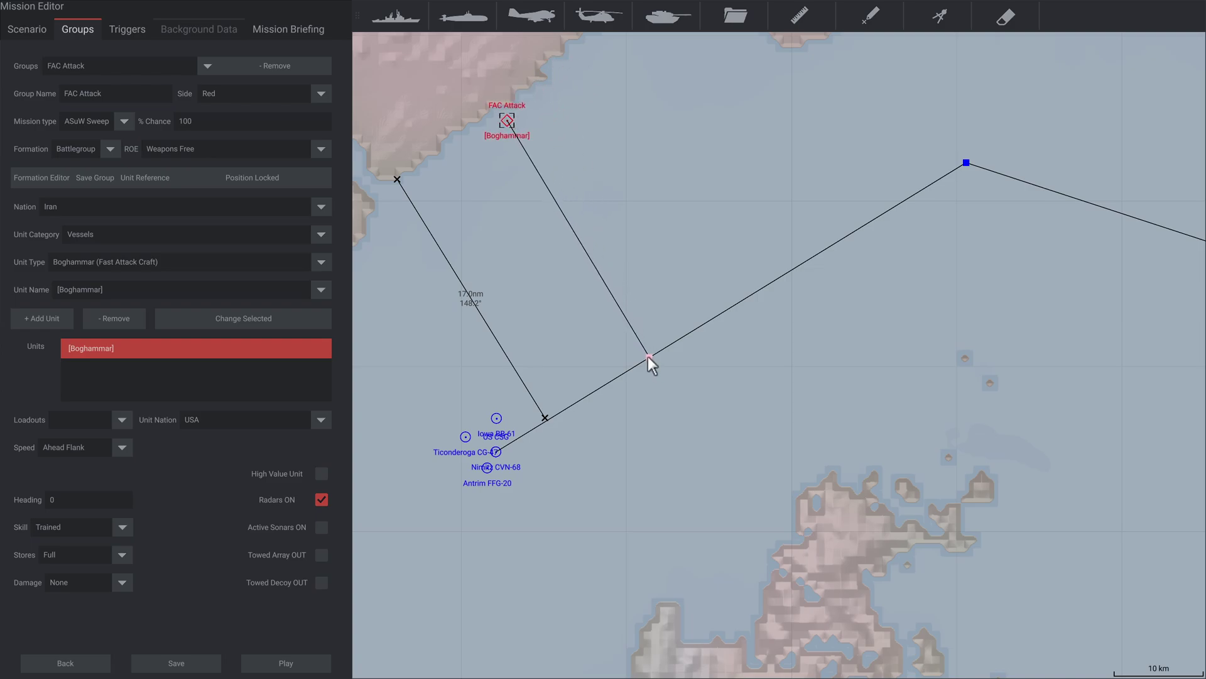
drag(647, 356, 643, 360)
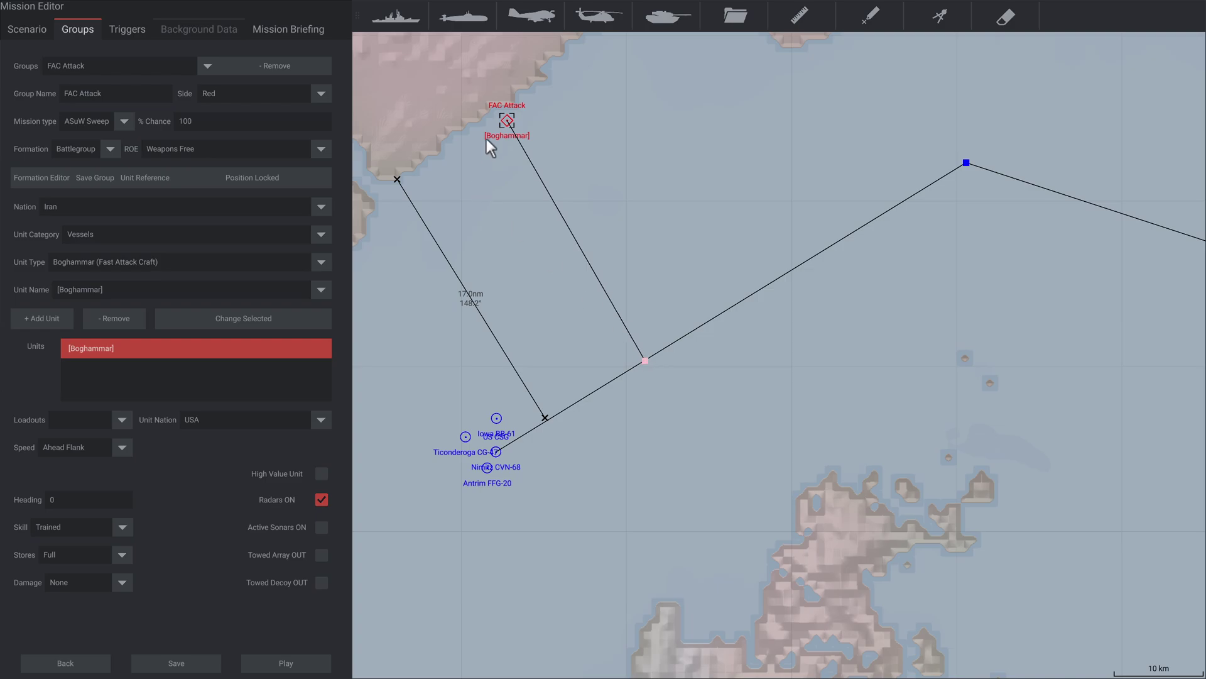
drag(504, 121, 506, 123)
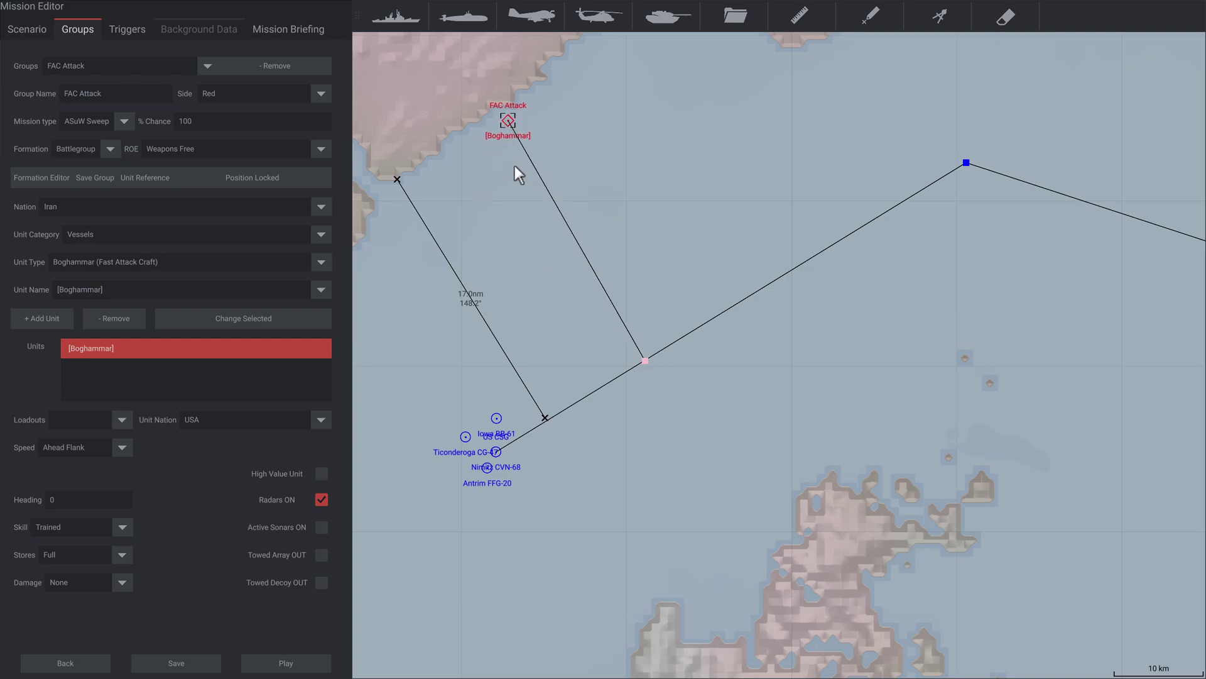
Add a second Boghammar to FAC Attack with its radar switched on.
scroll(503, 122, up, 5)
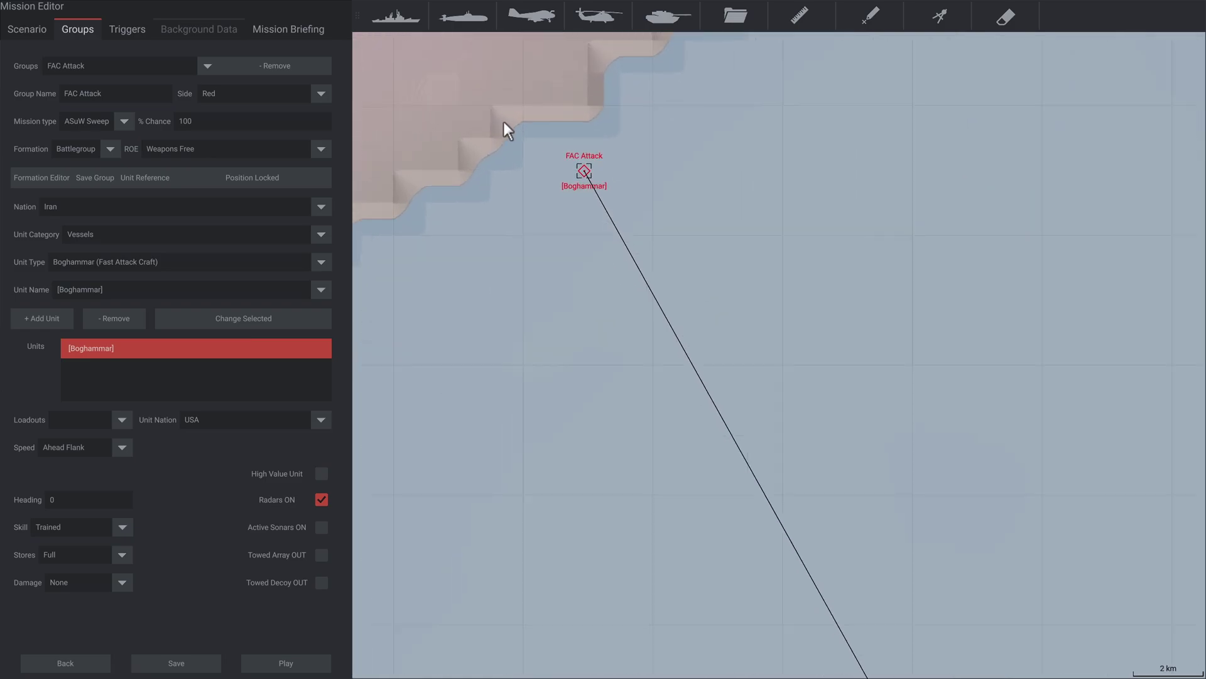
scroll(661, 213, down, 2)
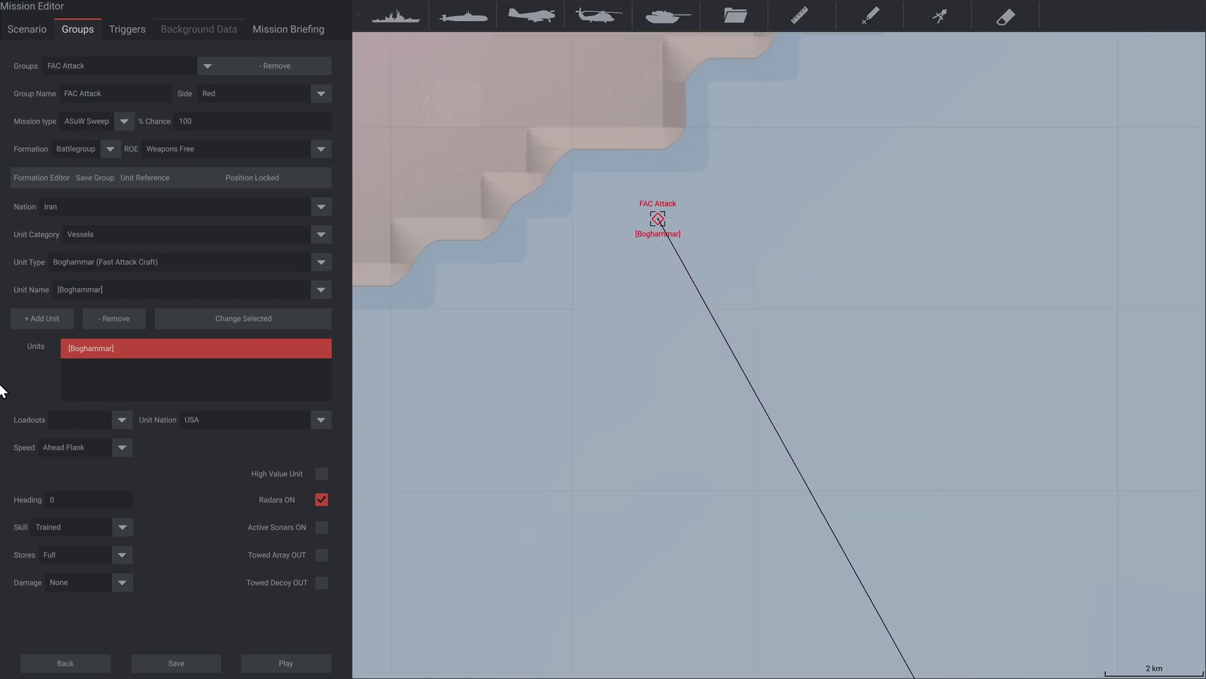
click(43, 315)
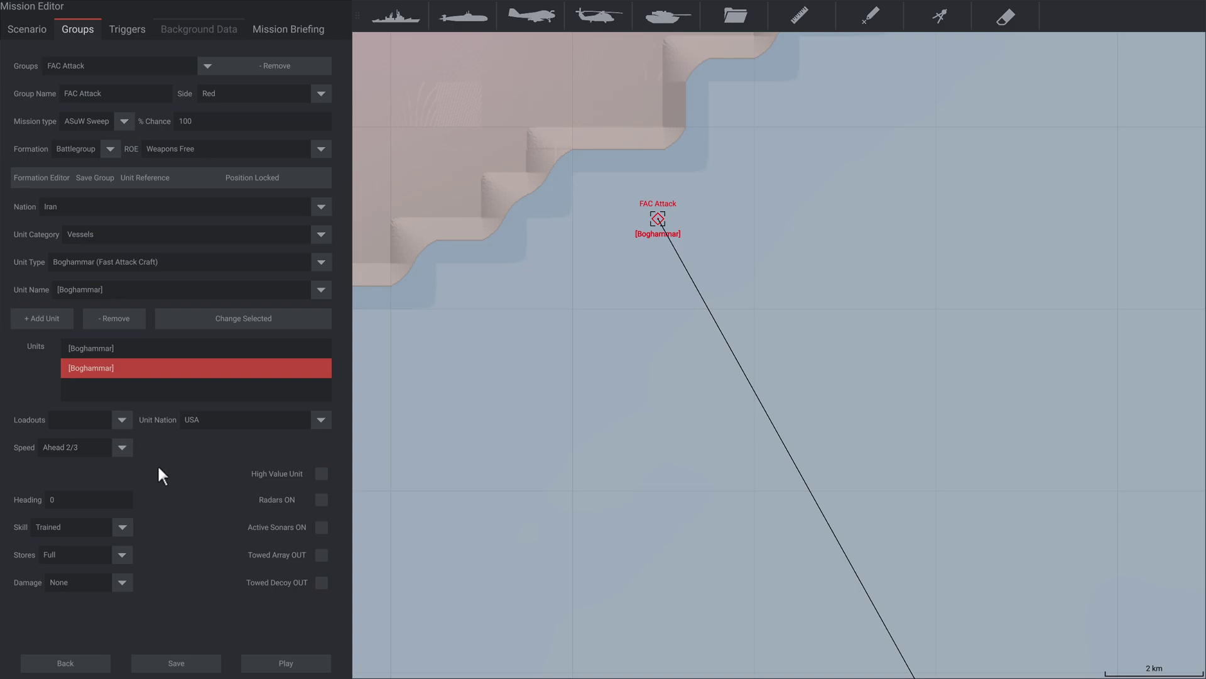
click(320, 499)
Add three more Boghammars to FAC Attack and bring up its formation editor.
click(41, 319)
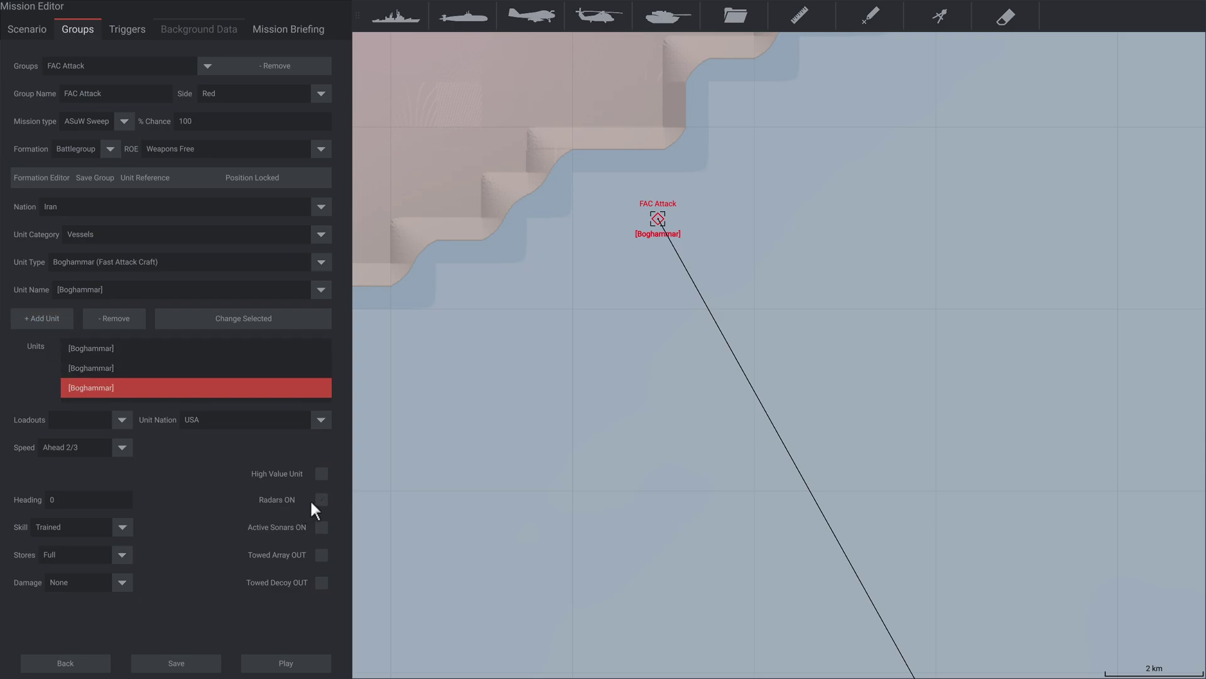
click(51, 319)
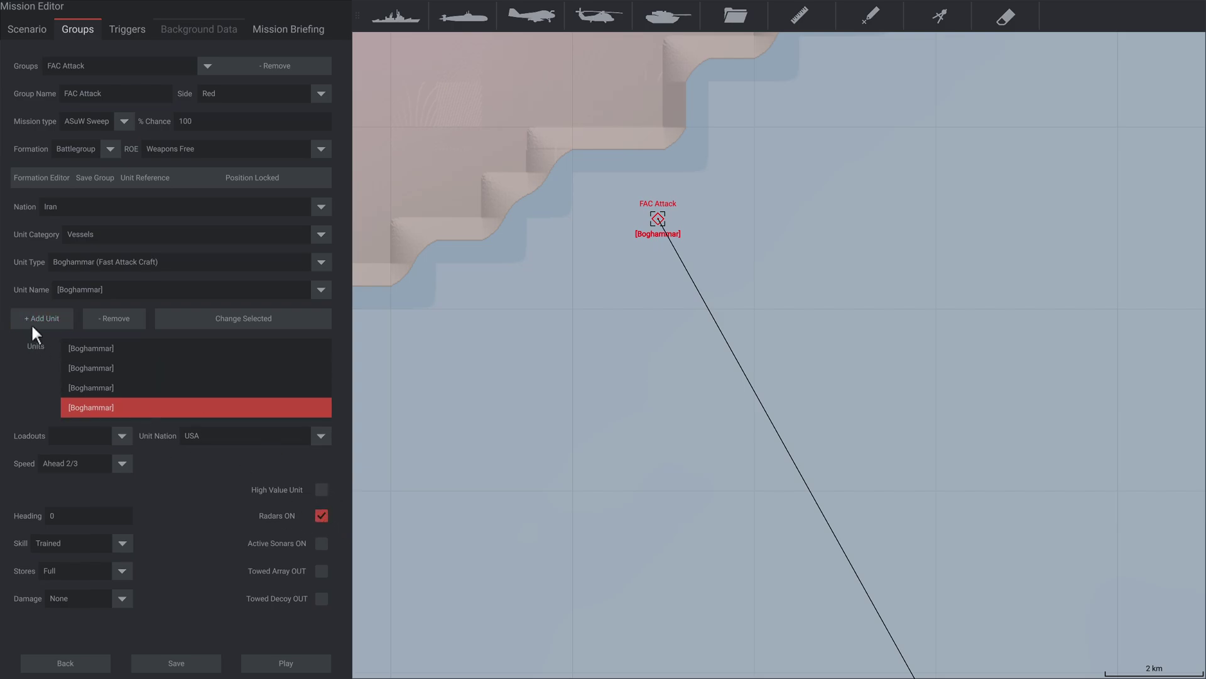
click(32, 323)
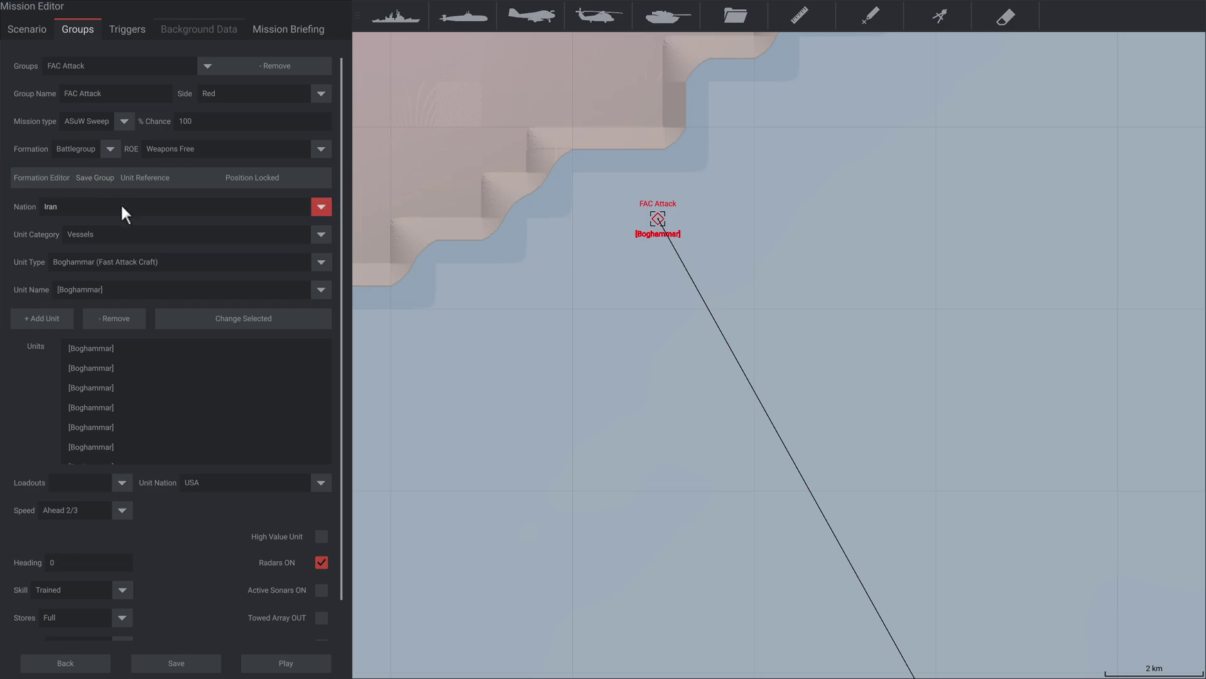
click(43, 178)
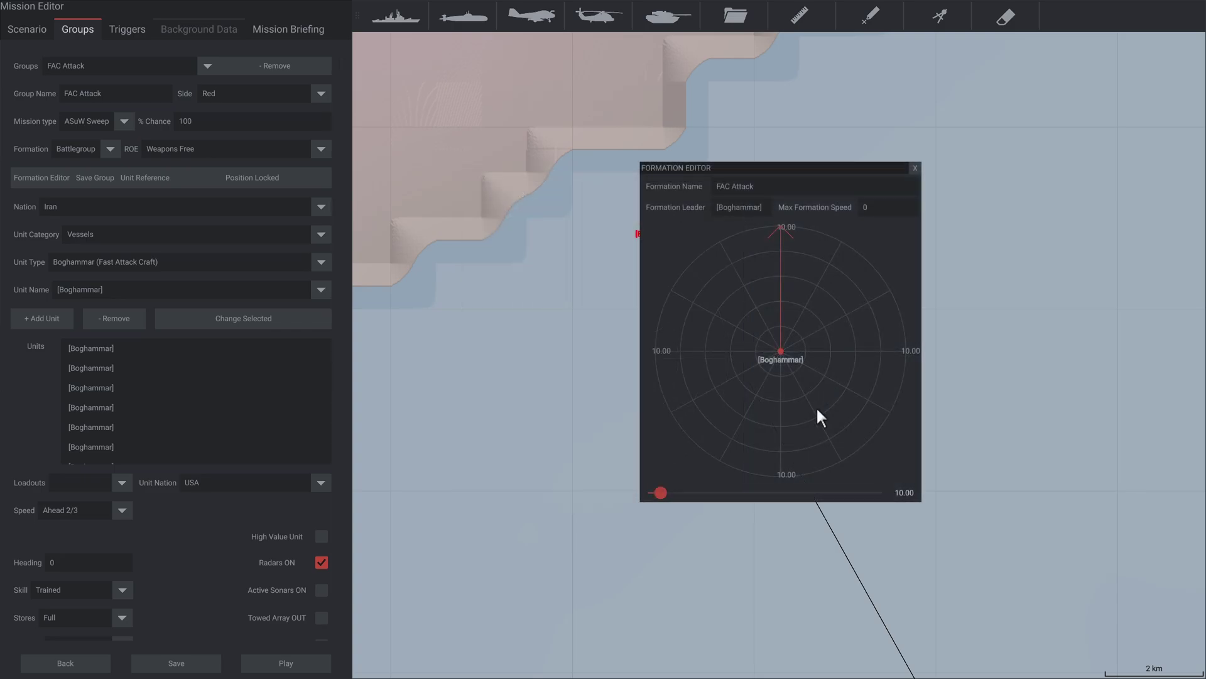
Reduce the formation range to 2.25 and place boats up-right and lower-left of the leader.
drag(662, 493, 654, 496)
drag(780, 350, 667, 432)
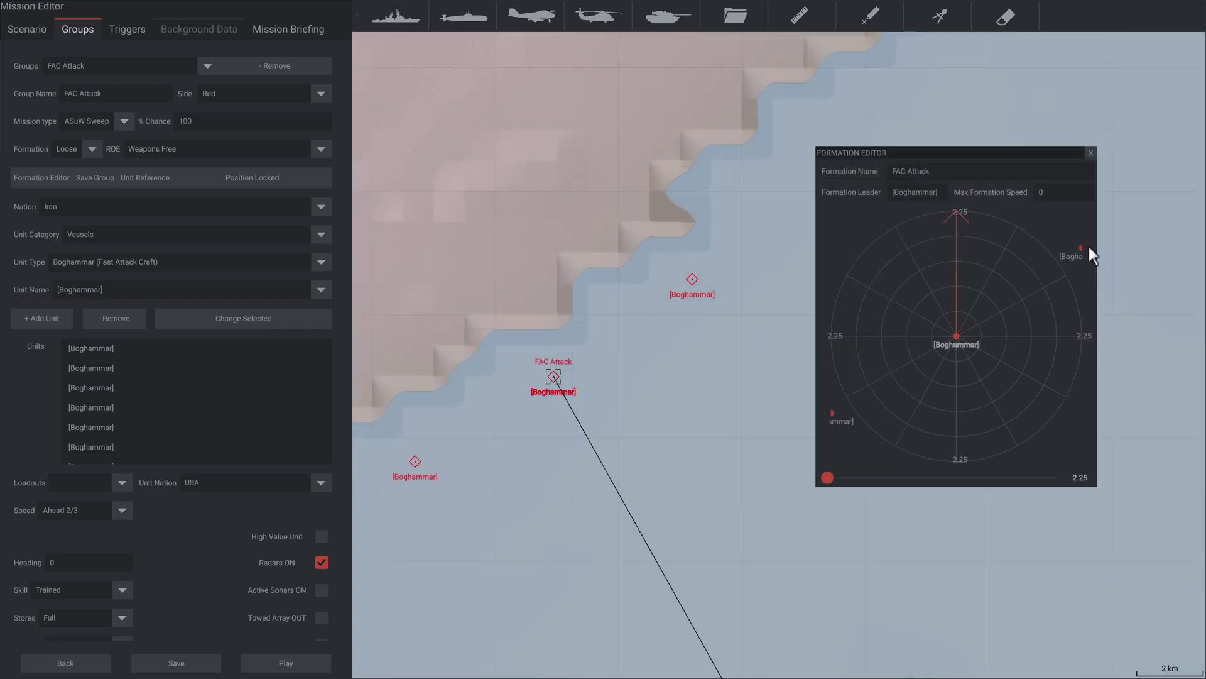
drag(1082, 252, 1078, 253)
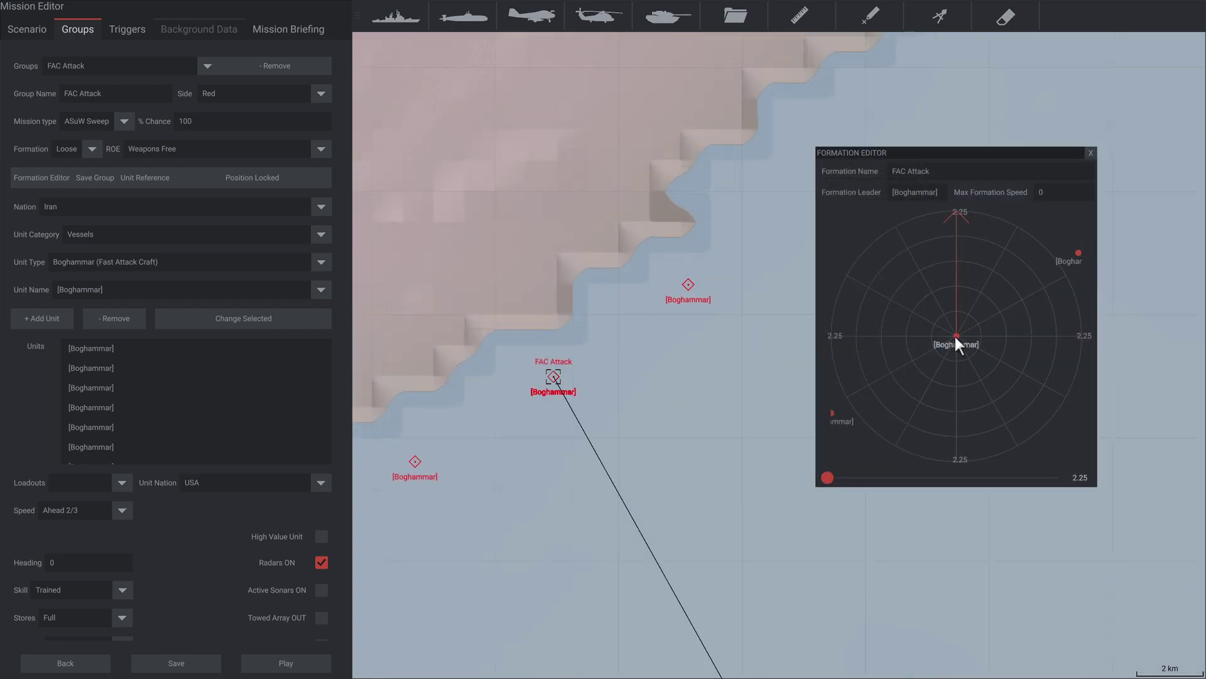
drag(955, 336, 936, 349)
mouse_move(957, 336)
mouse_down()
mouse_move(974, 322)
mouse_move(947, 341)
mouse_move(1059, 266)
mouse_up()
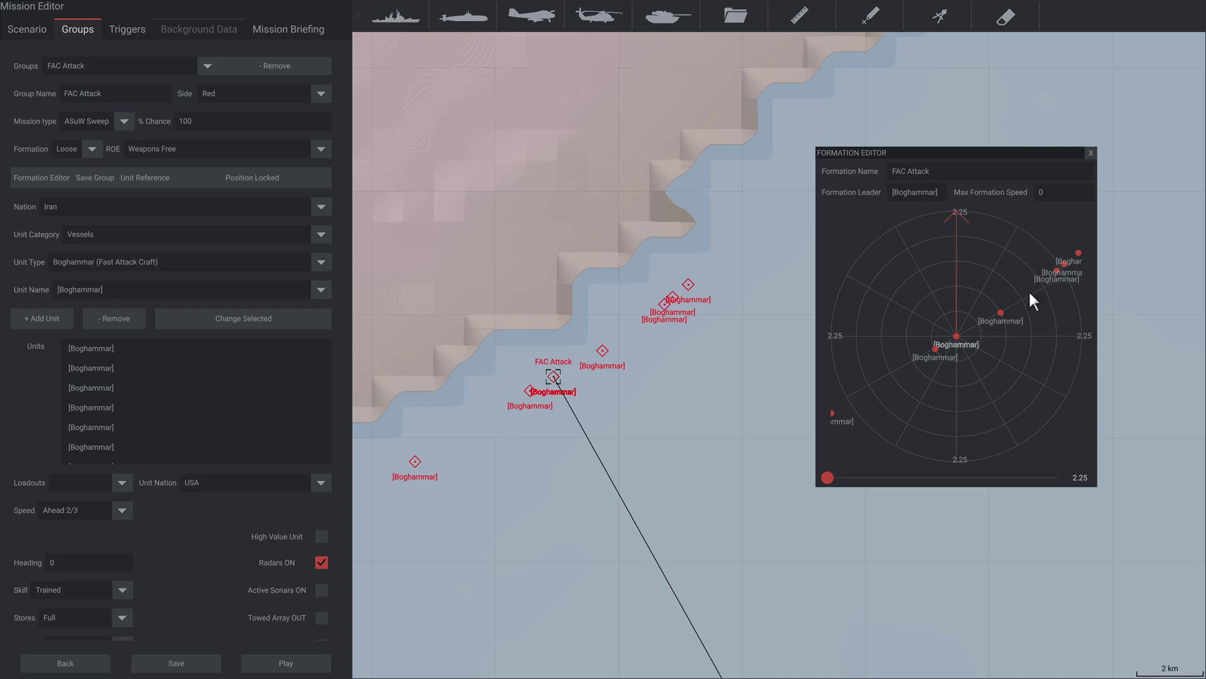
mouse_move(958, 339)
mouse_down()
mouse_move(897, 375)
mouse_move(925, 356)
mouse_move(902, 364)
mouse_up()
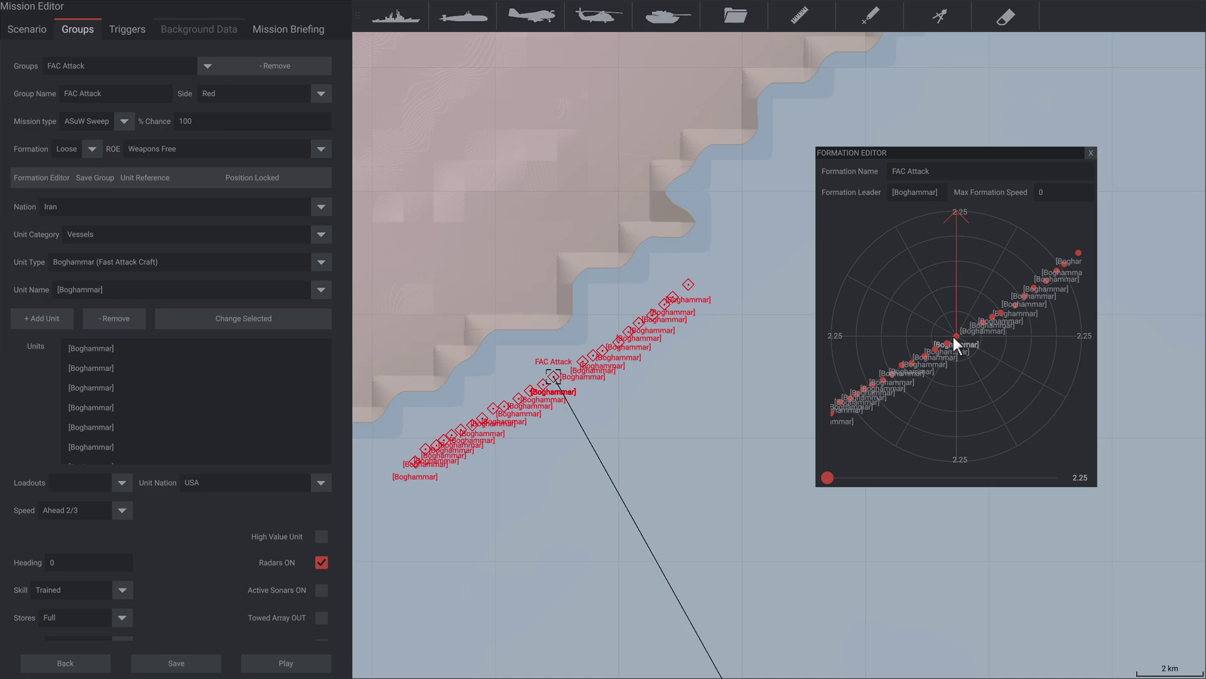
Spread the remaining Boghammars below and right of the leader to extend the diagonal line.
mouse_move(954, 335)
mouse_down()
mouse_move(970, 327)
mouse_move(954, 333)
mouse_move(974, 378)
mouse_up()
mouse_move(959, 333)
mouse_down()
mouse_move(1011, 356)
mouse_move(977, 400)
mouse_move(961, 390)
mouse_move(958, 408)
mouse_up()
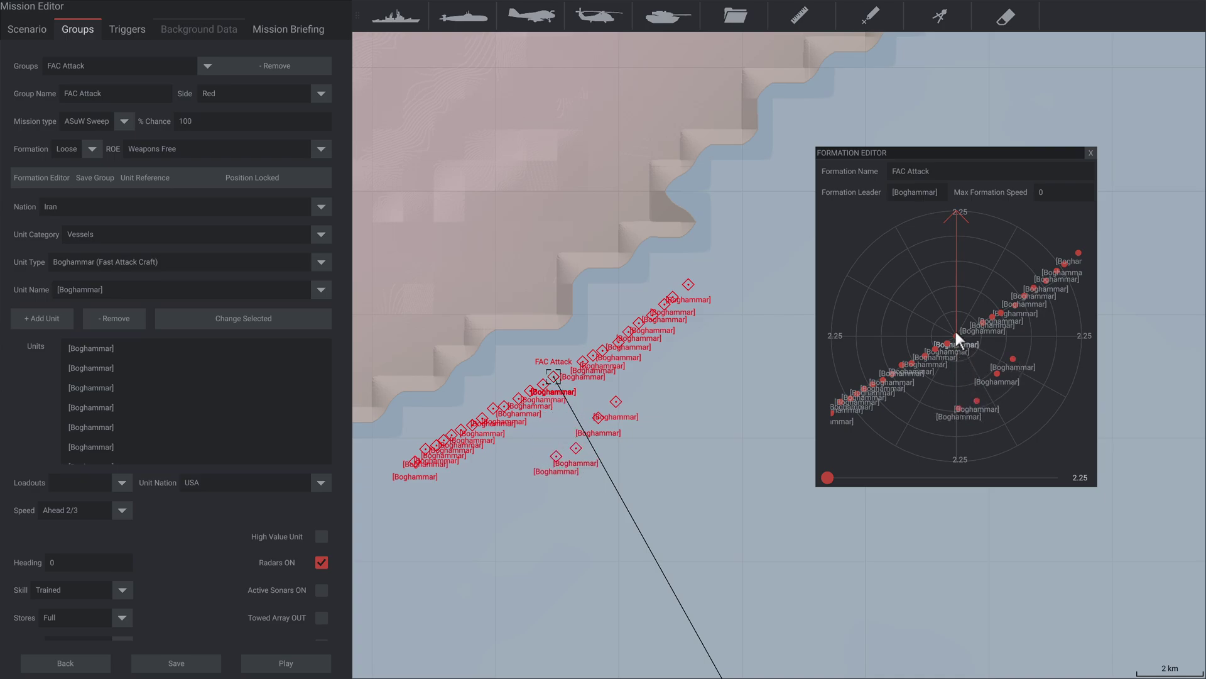
drag(957, 336, 1000, 406)
drag(957, 336, 1016, 390)
mouse_move(959, 334)
mouse_down()
mouse_move(953, 359)
mouse_move(967, 353)
mouse_move(967, 391)
mouse_move(942, 365)
mouse_move(940, 385)
mouse_move(916, 388)
mouse_up()
mouse_move(993, 373)
mouse_down()
mouse_move(977, 345)
mouse_move(1016, 358)
mouse_move(919, 285)
mouse_up()
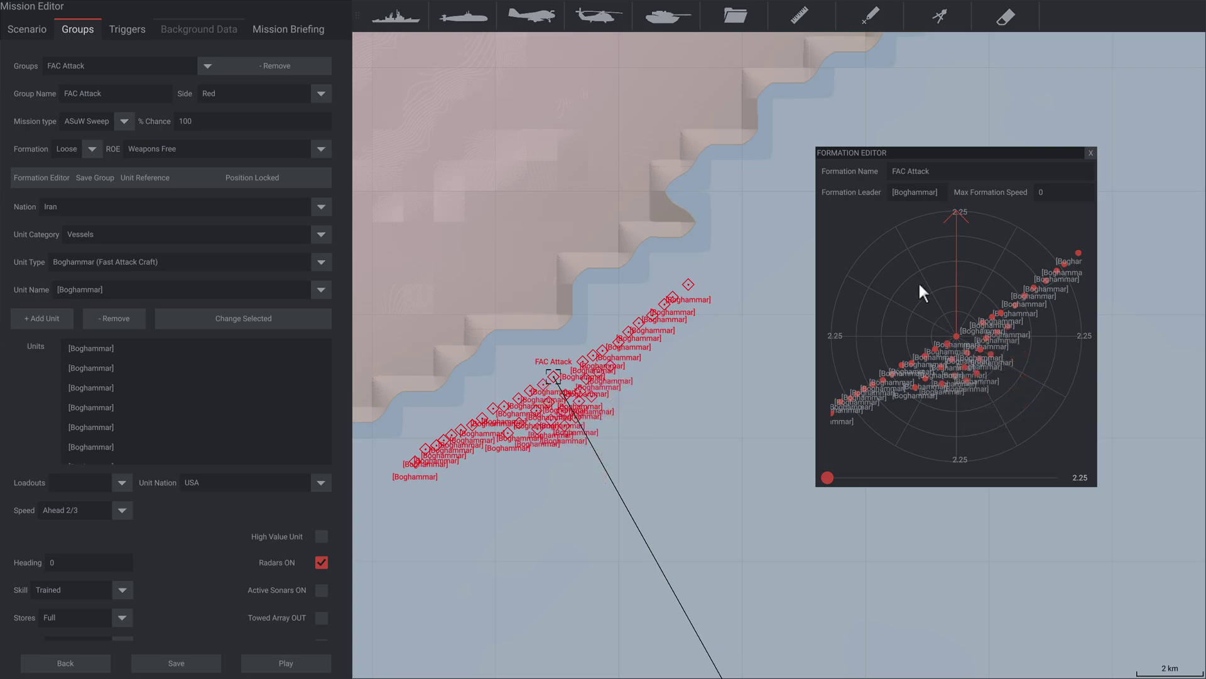
Close the formation editor and save the mission, confirming the overwrite.
click(1091, 153)
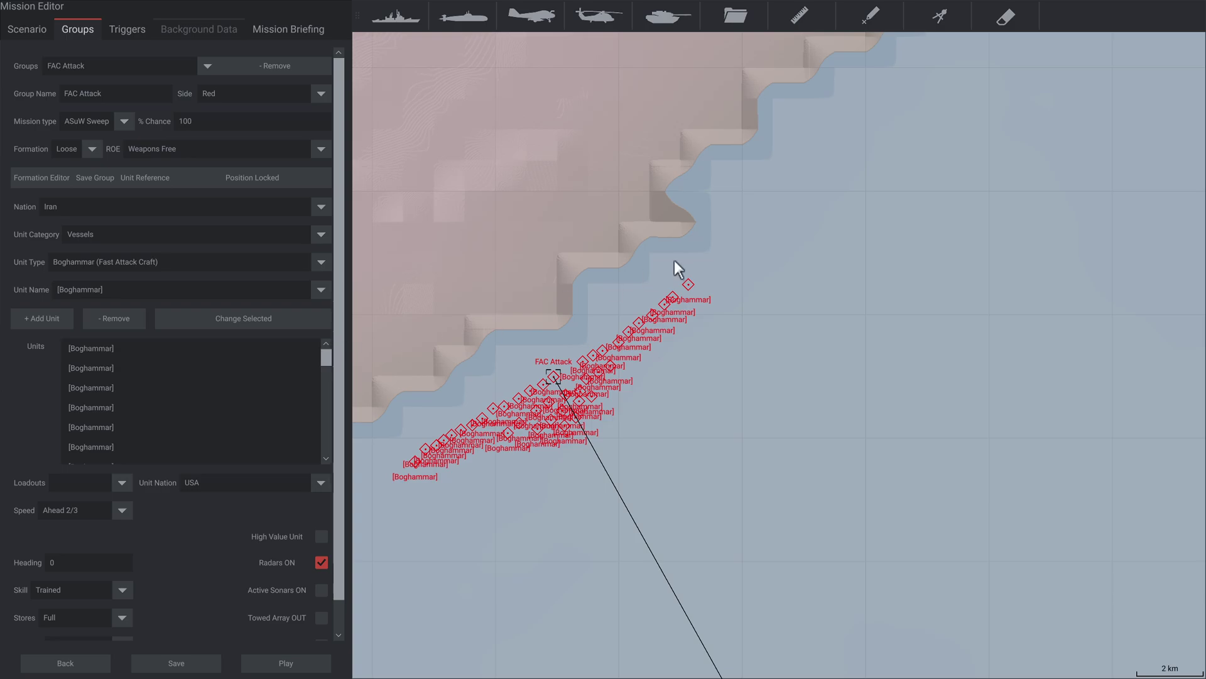
click(176, 662)
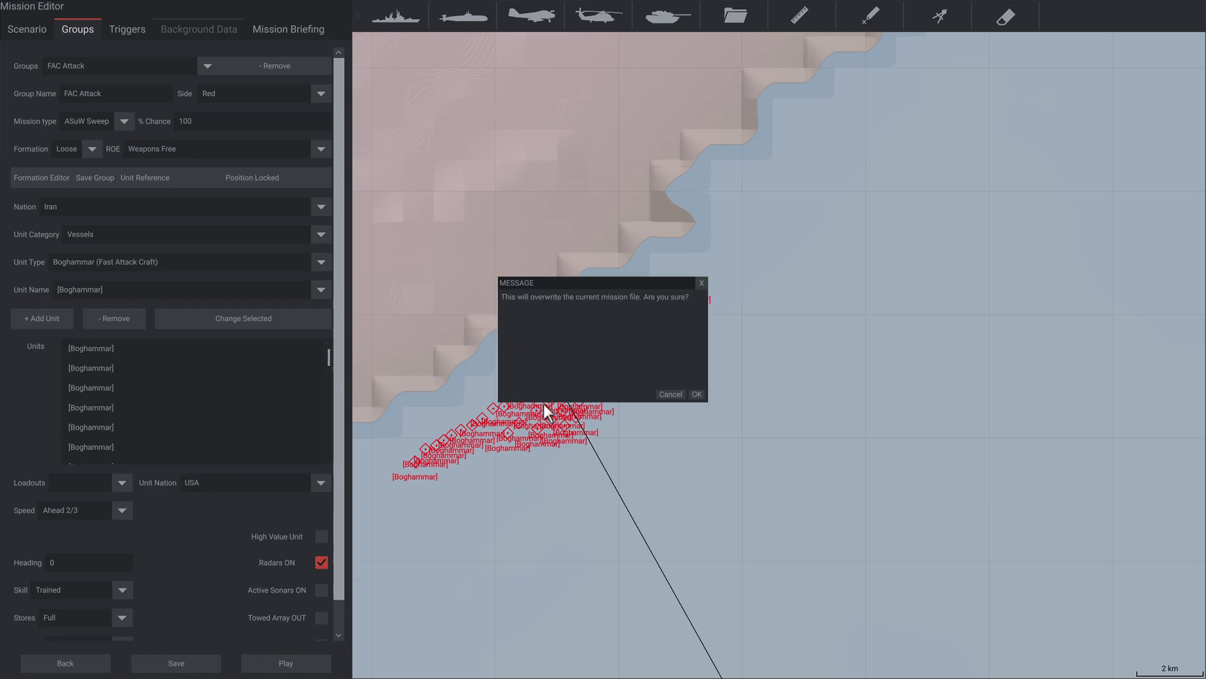
click(696, 394)
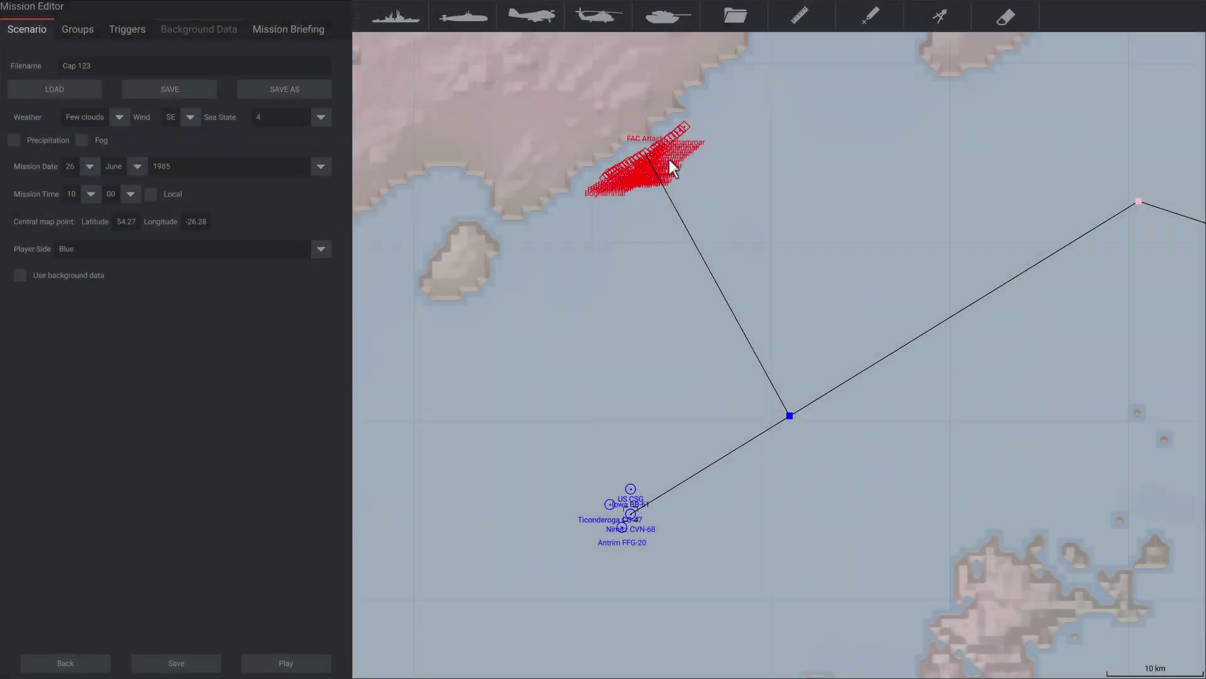
scroll(669, 160, up, 3)
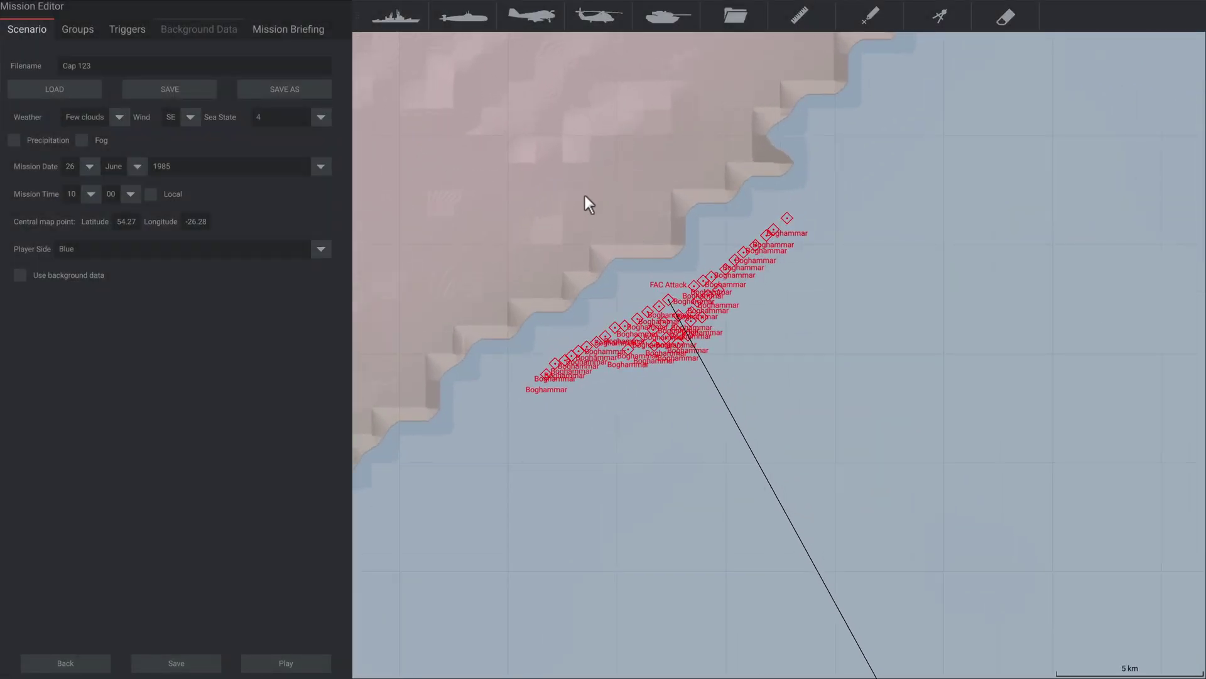
Select the FAC Attack swarm and save it as a .unitgroup file.
drag(585, 196, 675, 98)
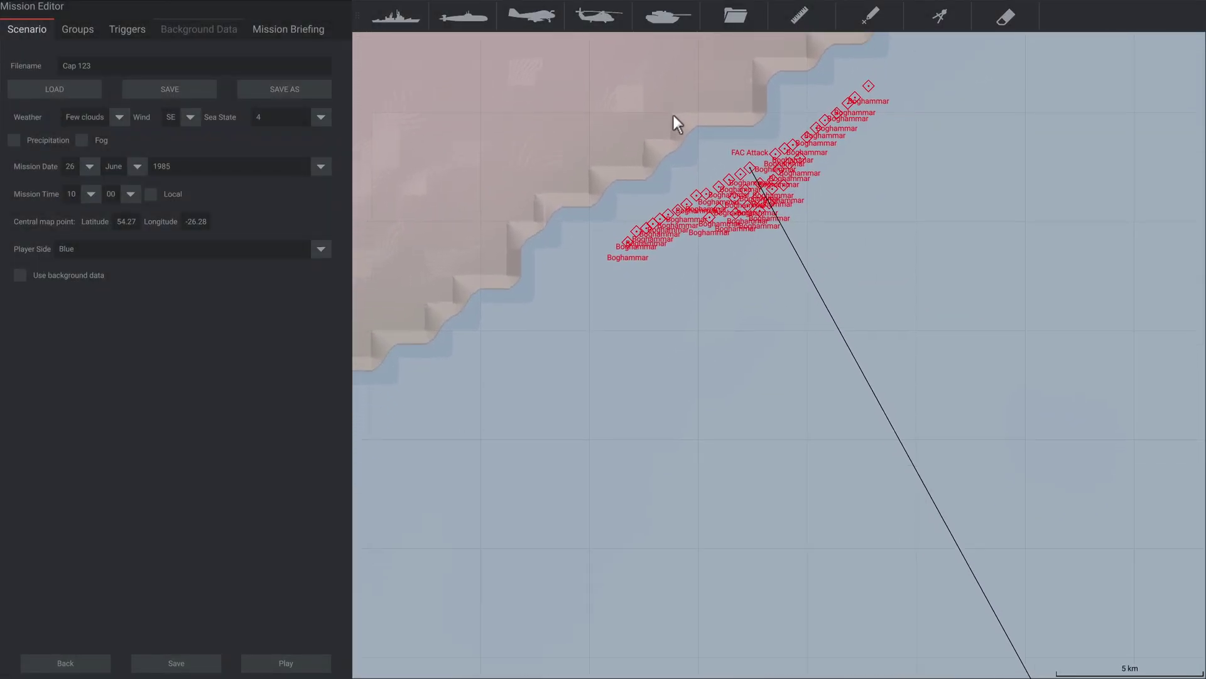
scroll(674, 115, up, 3)
scroll(783, 122, up, 2)
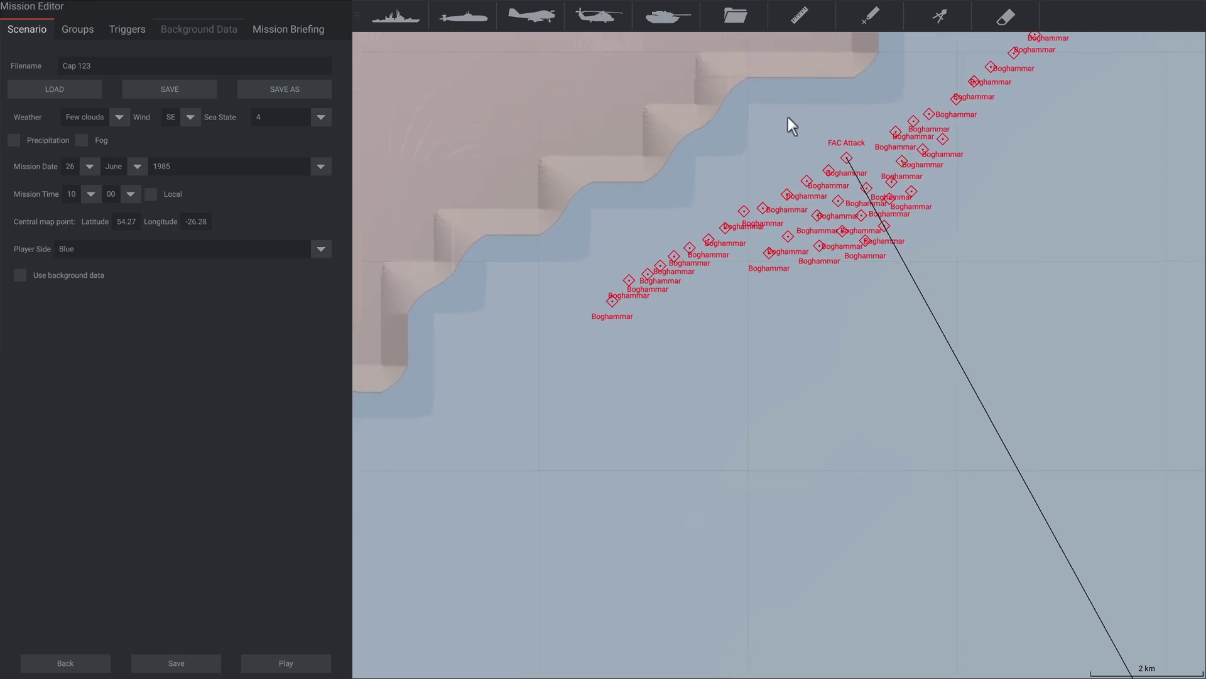
scroll(772, 126, down, 1)
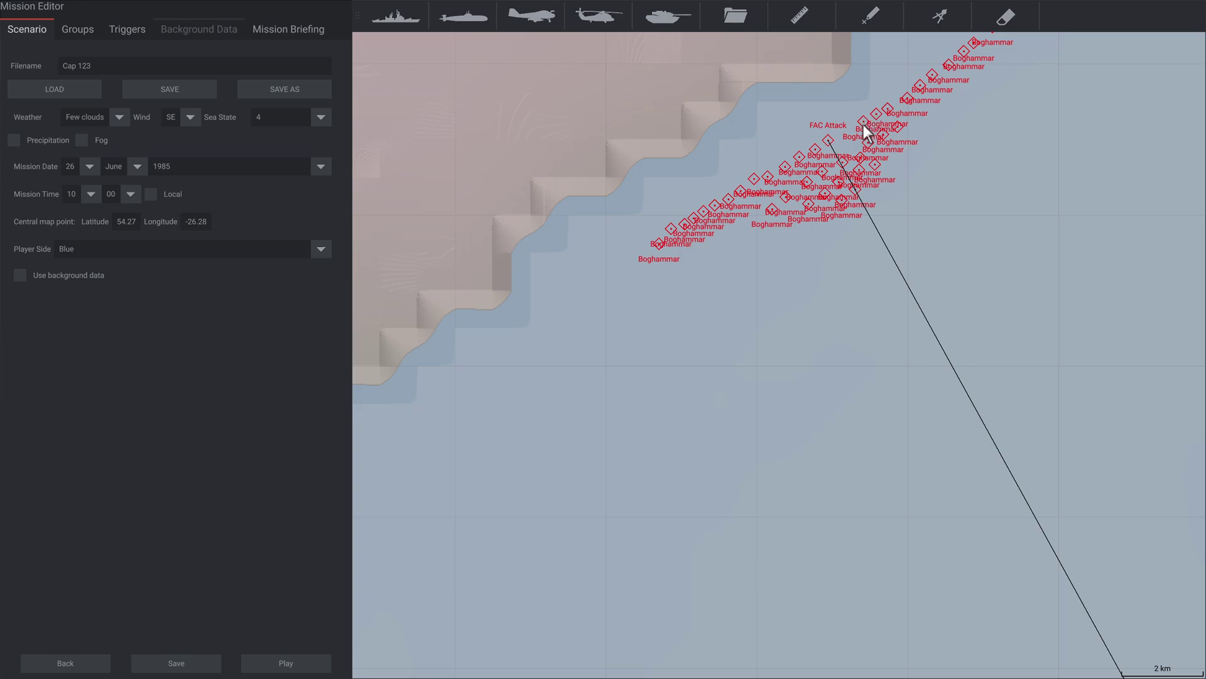
click(828, 141)
click(78, 30)
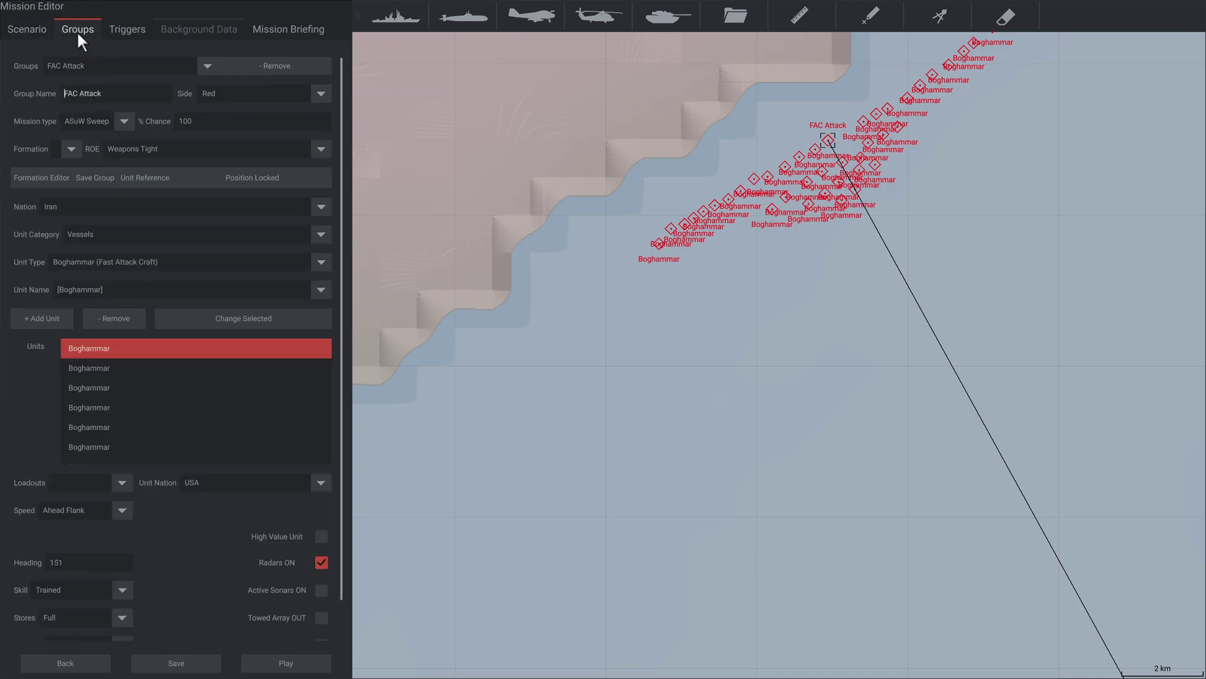
click(96, 180)
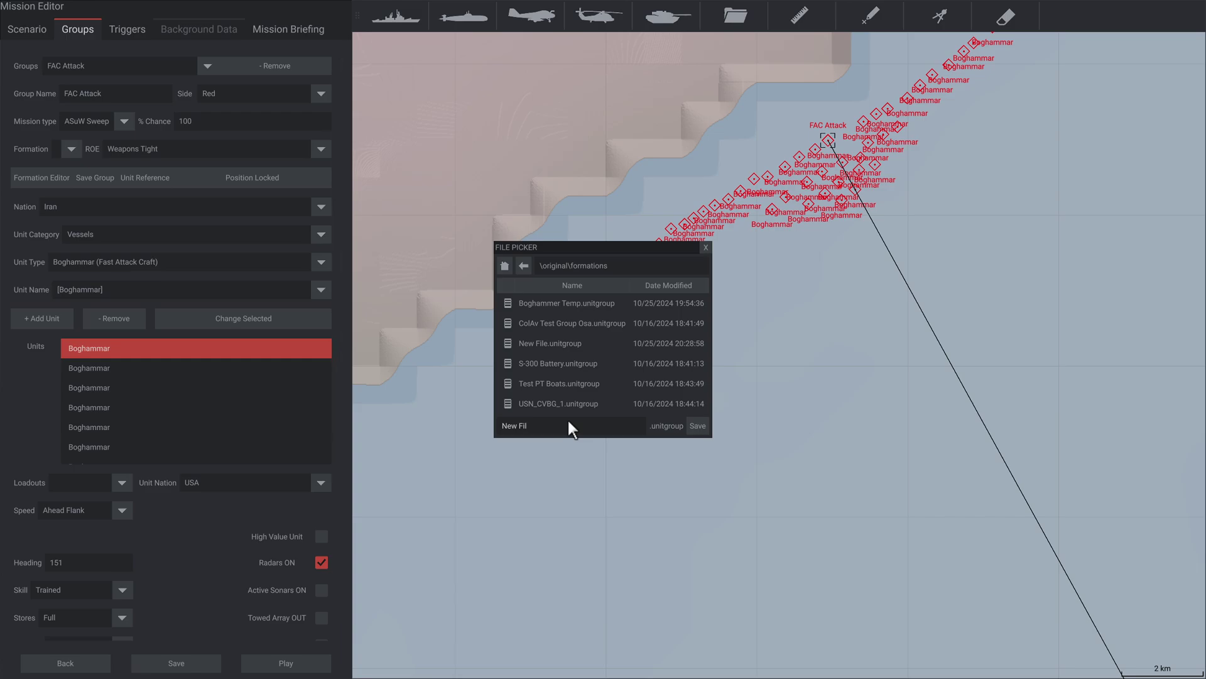
key(BackSpace)
key(BackSpace)
key(BackSpace)
key(BackSpace)
key(BackSpace)
key(BackSpace)
key(BackSpace)
text(test)
click(697, 427)
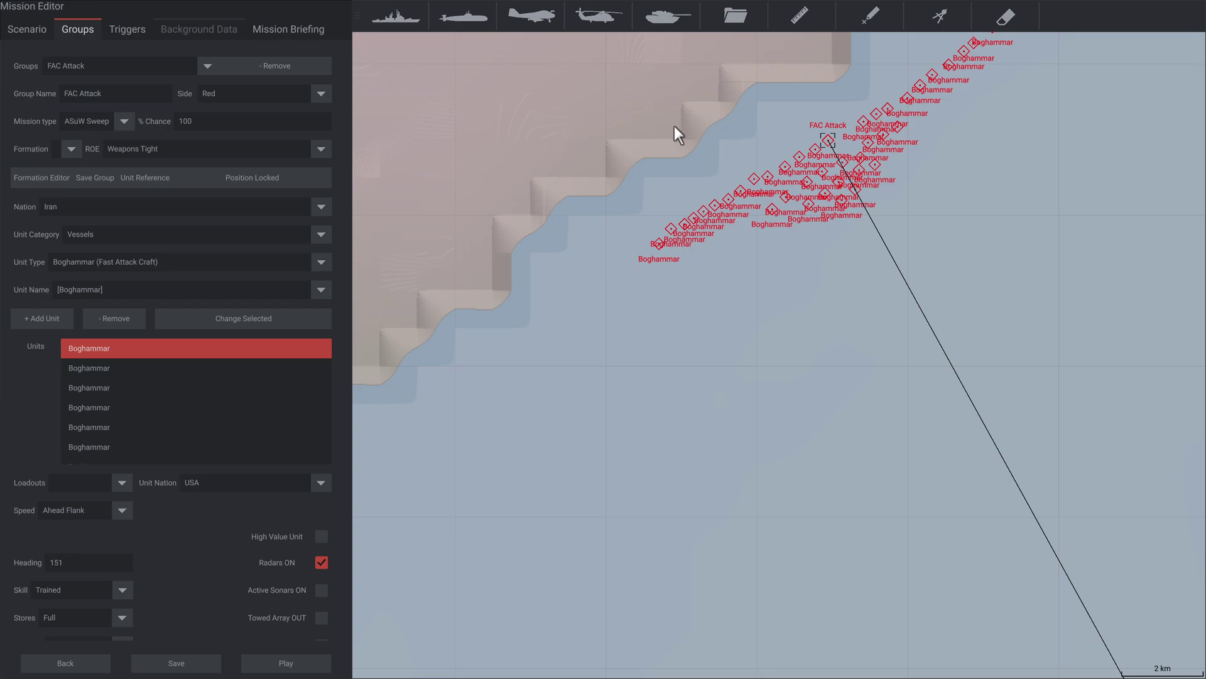
Load temp.unitgroup and place the second Boghammar swarm near the island.
click(733, 20)
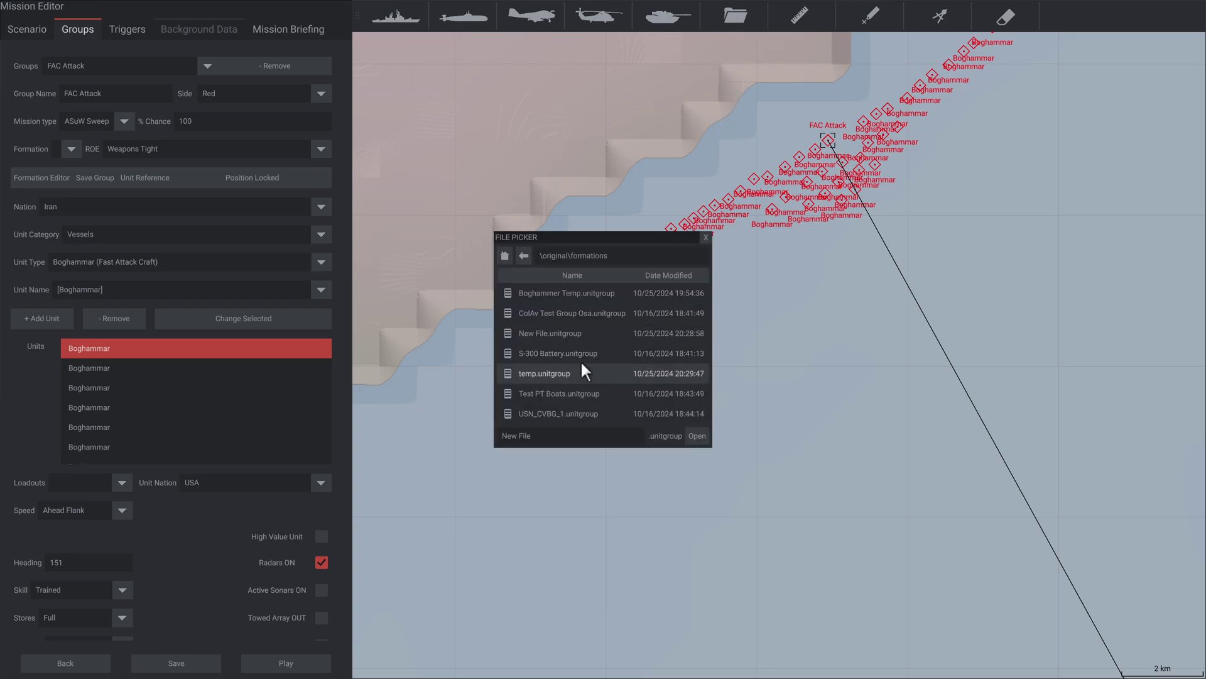
click(557, 372)
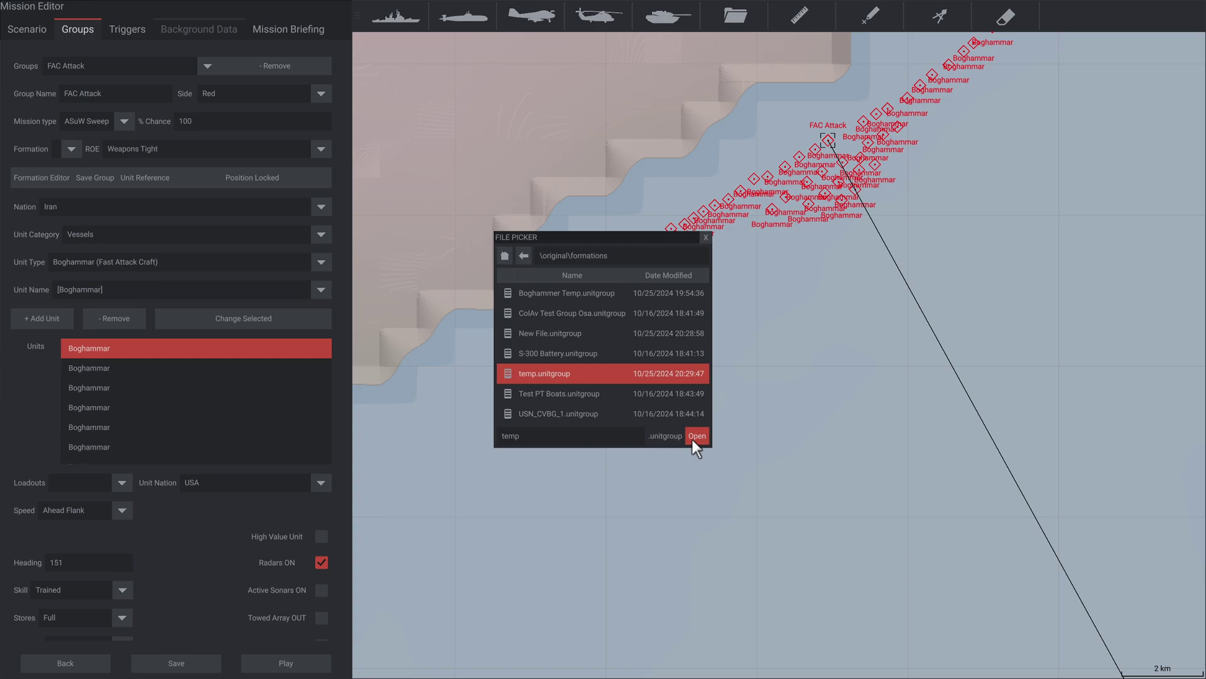
click(696, 436)
scroll(718, 369, down, 5)
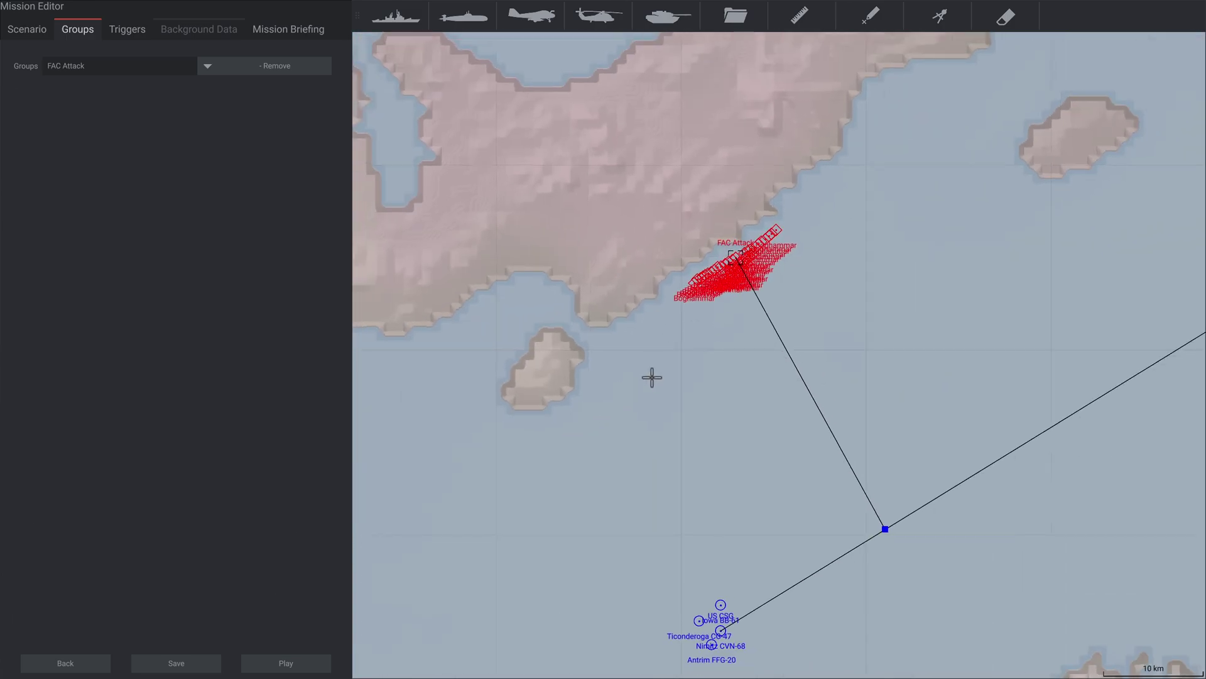
click(643, 347)
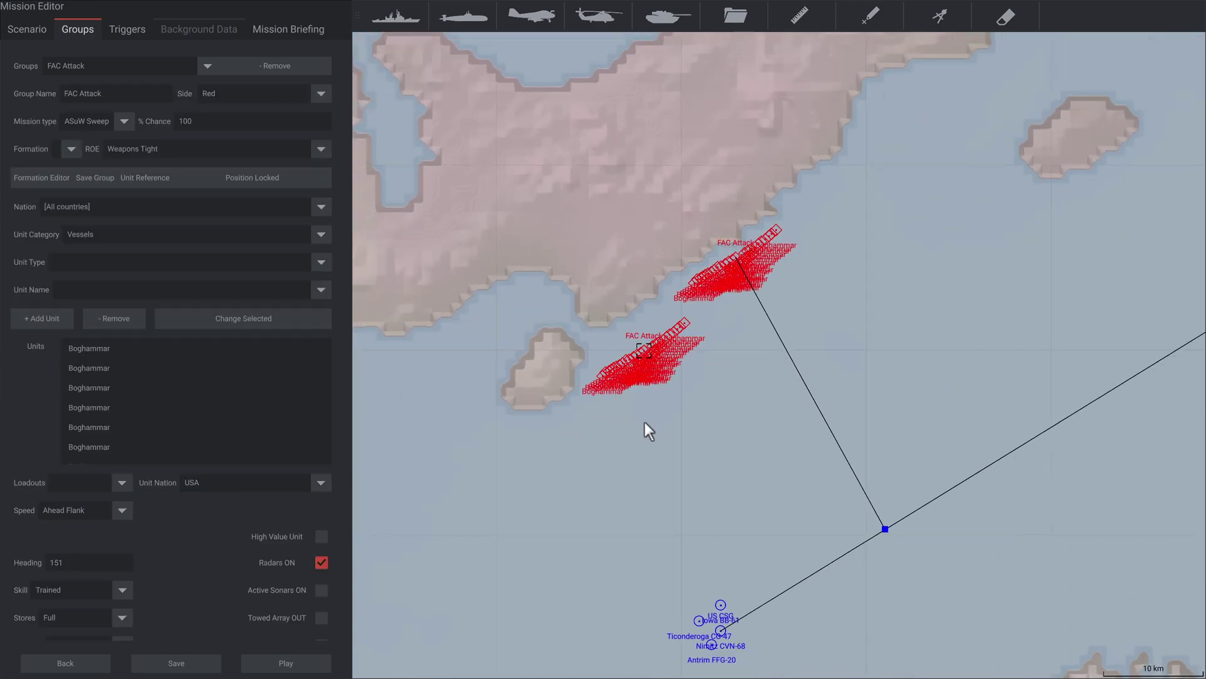
scroll(645, 422, up, 2)
scroll(615, 301, down, 2)
Give the new swarm a waypoint toward the US CSG's route.
click(831, 477)
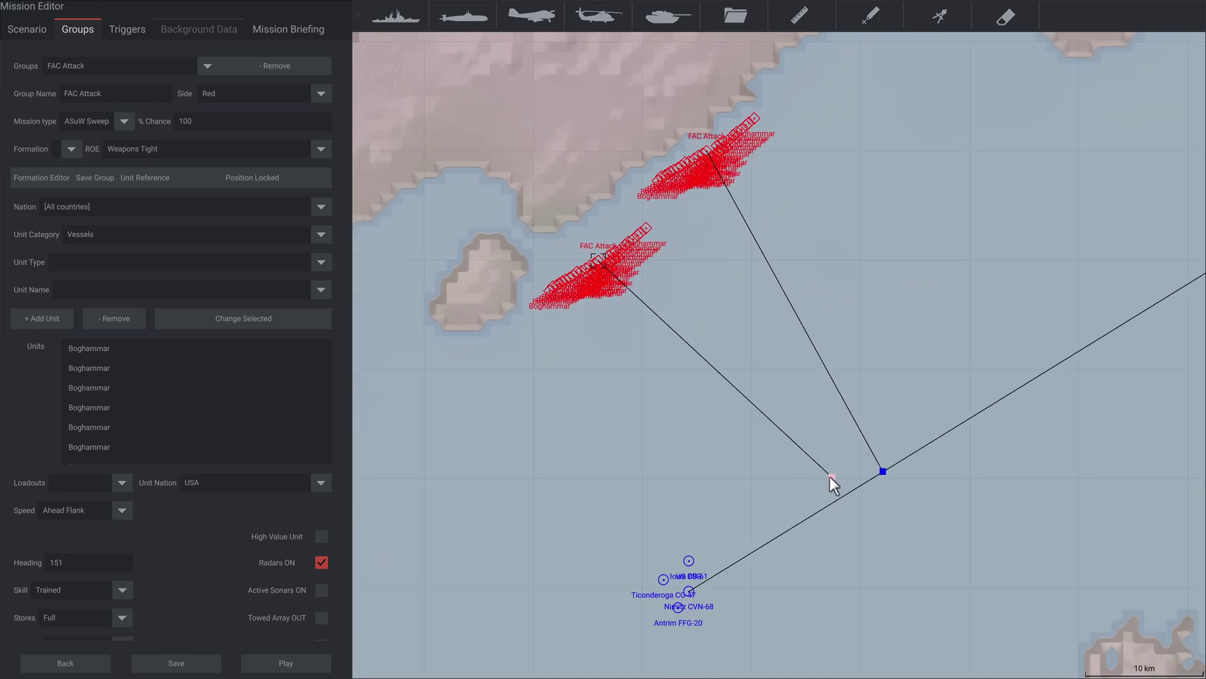
scroll(759, 360, up, 2)
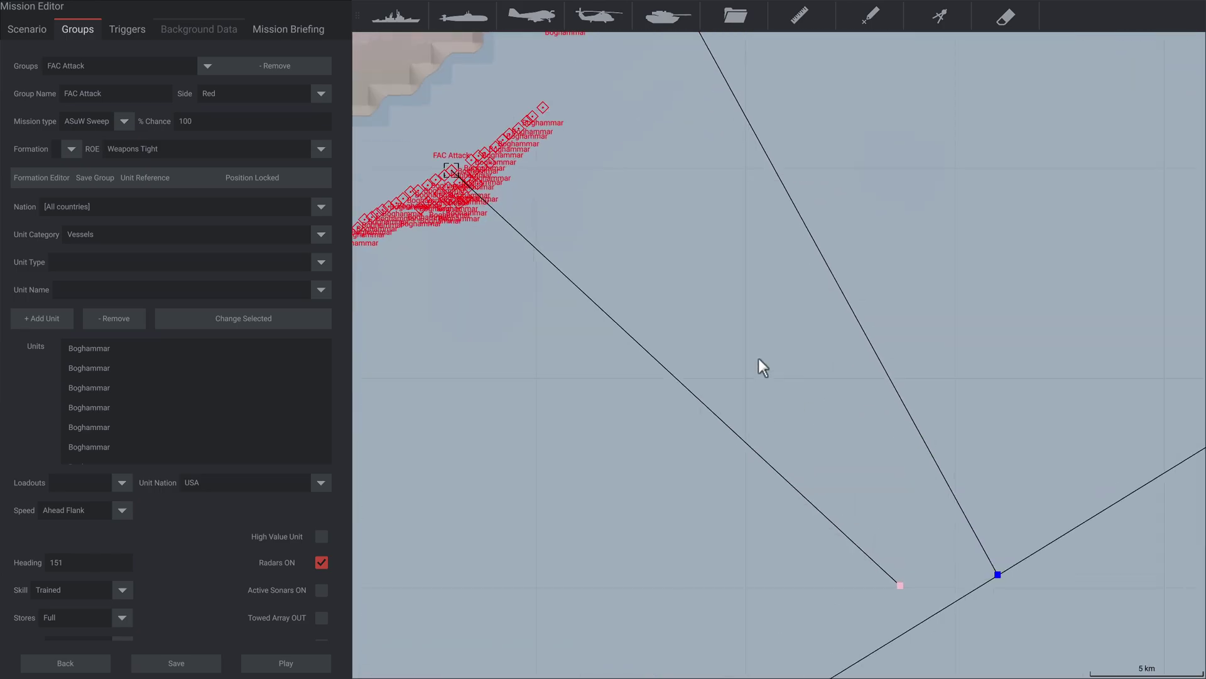
scroll(553, 182, down, 4)
scroll(567, 191, up, 3)
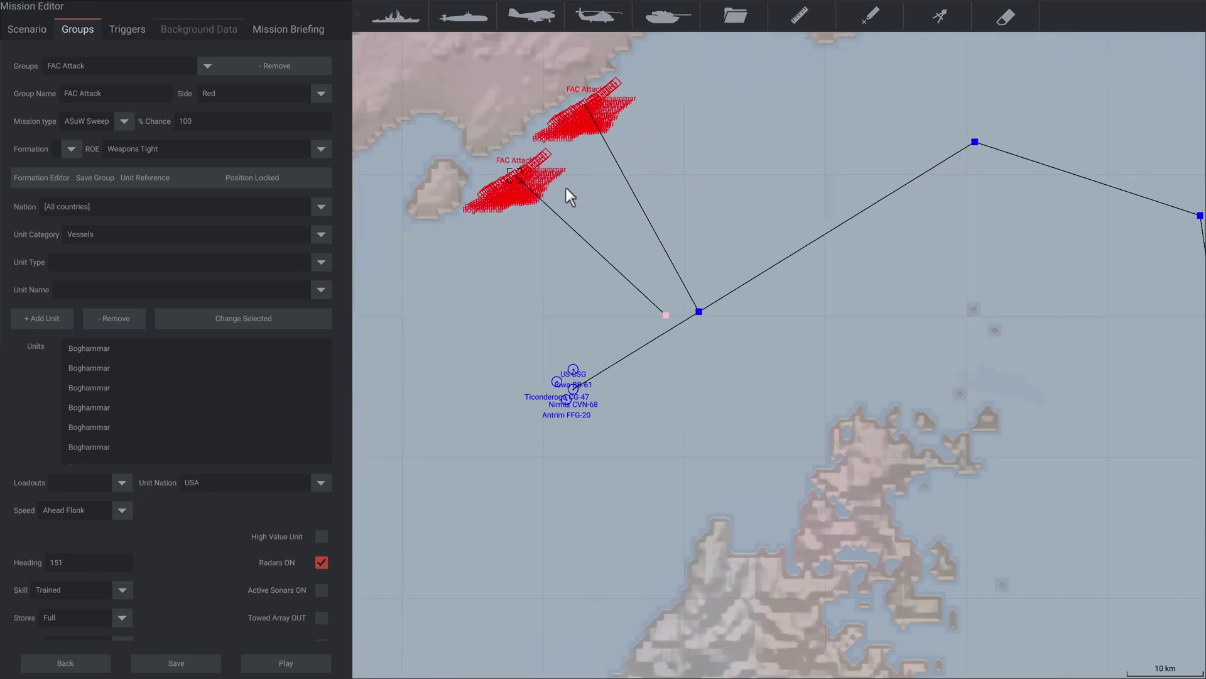